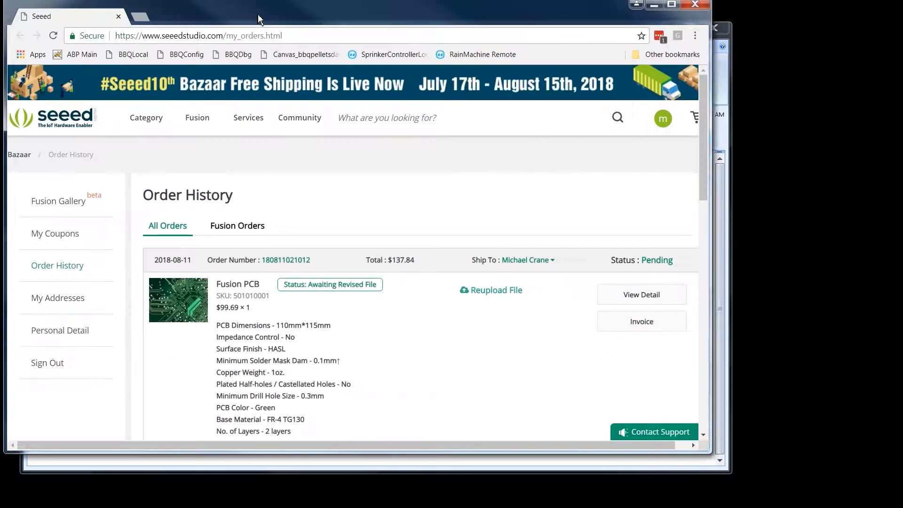
Step: Switch to the Seeed order history page in the browser and review the specifications and statuses of both Fusion PCB items
left_click_drag(257, 14, 275, 14)
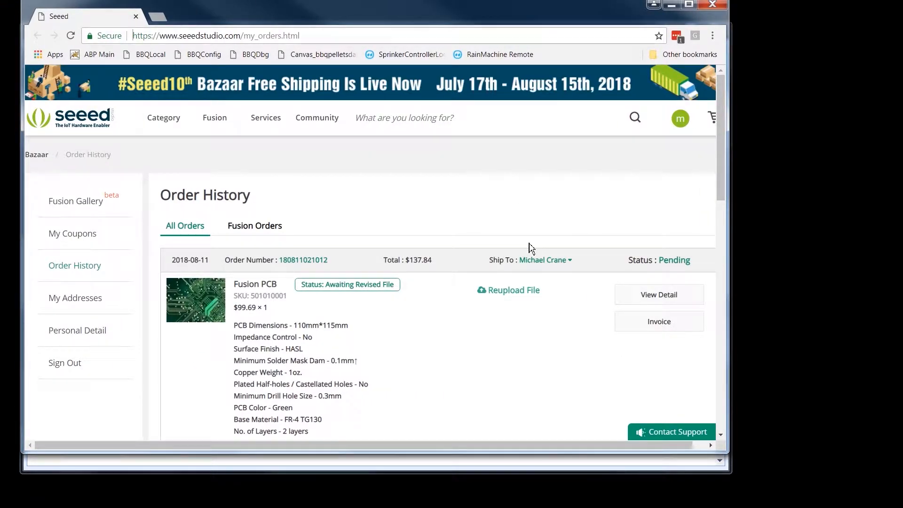
mouse_move(340, 292)
scroll(404, 328, "down", 5)
mouse_move(307, 327)
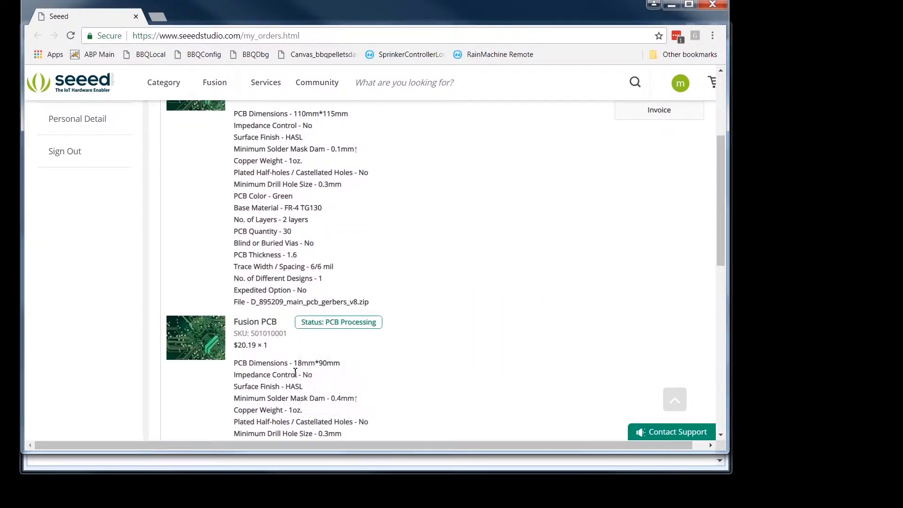
mouse_move(356, 329)
scroll(365, 379, "down", 1)
scroll(364, 380, "down", 1)
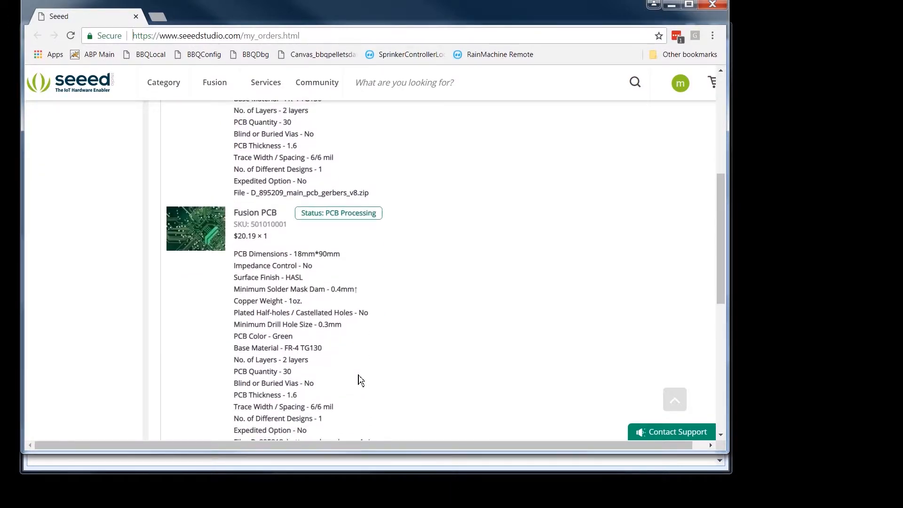
scroll(362, 380, "up", 5)
scroll(360, 379, "down", 2)
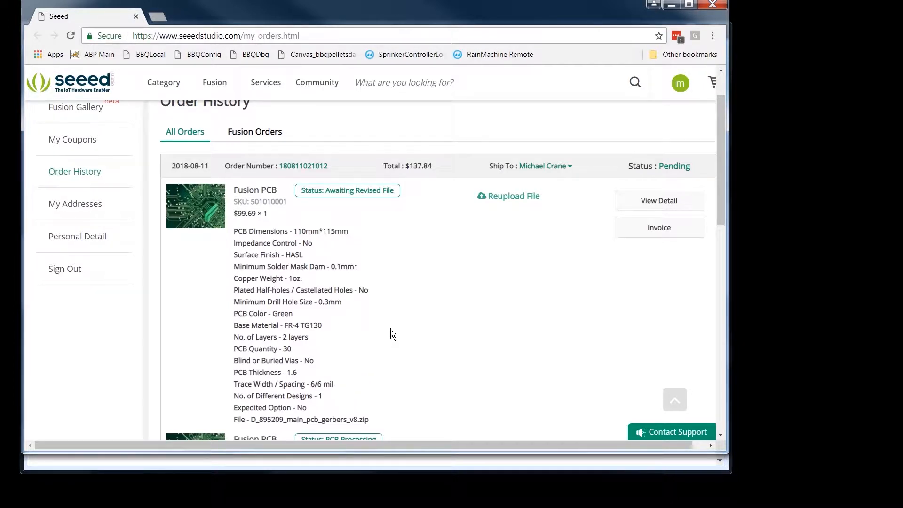
Step: Switch to the file explorer, inspect the Gerber files in the button_pcb_gerbers folder, and return to the order history page
left_click_drag(0, 55, 379, 32)
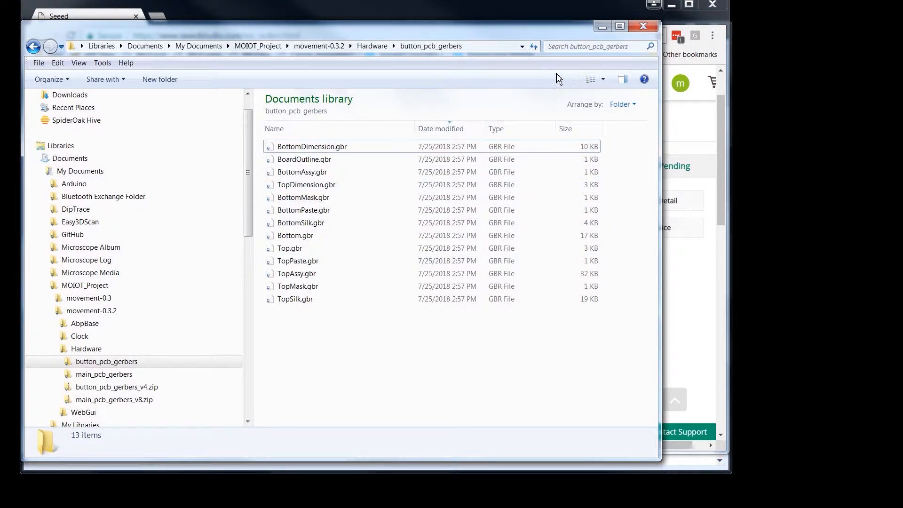
left_click_drag(522, 32, 0, 33)
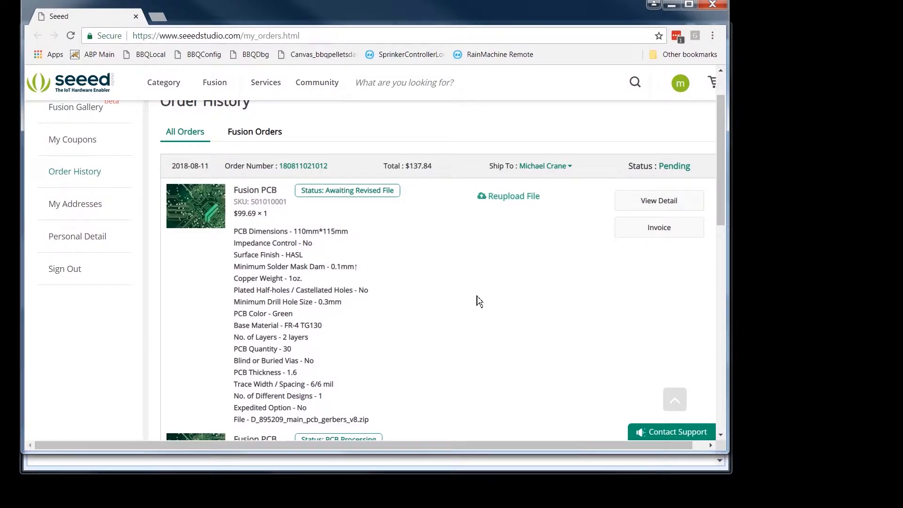
Step: Compare the two Fusion PCB items in the order history, checking their file names and the first item's status details
scroll(476, 300, "down", 3)
scroll(478, 301, "up", 2)
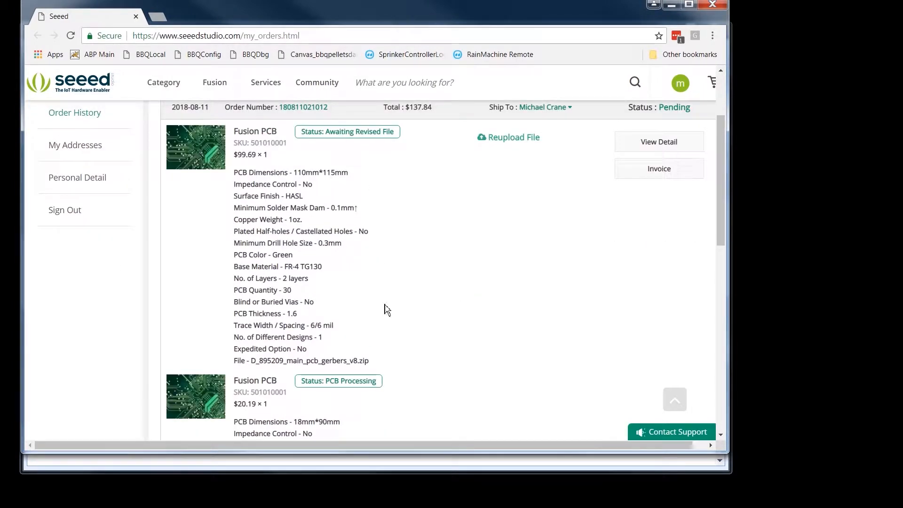
scroll(391, 309, "down", 2)
scroll(420, 308, "up", 2)
scroll(486, 345, "down", 1)
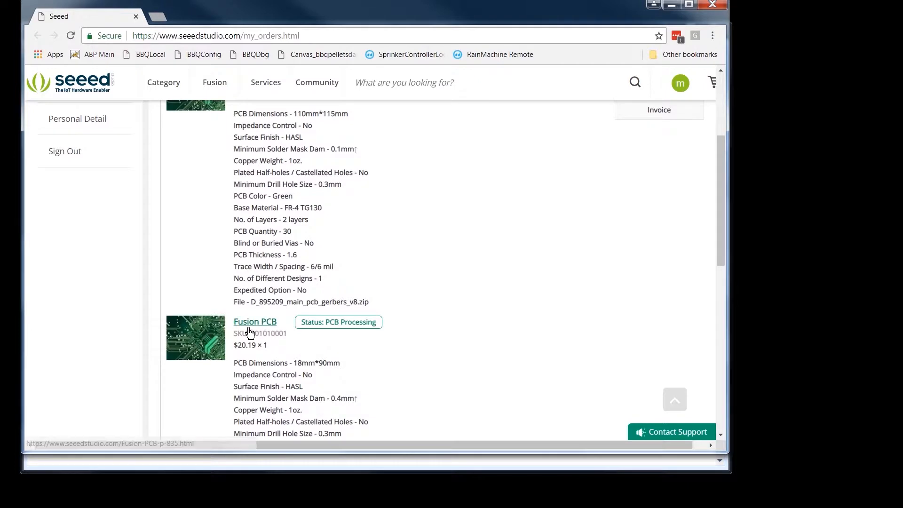
scroll(421, 331, "down", 1)
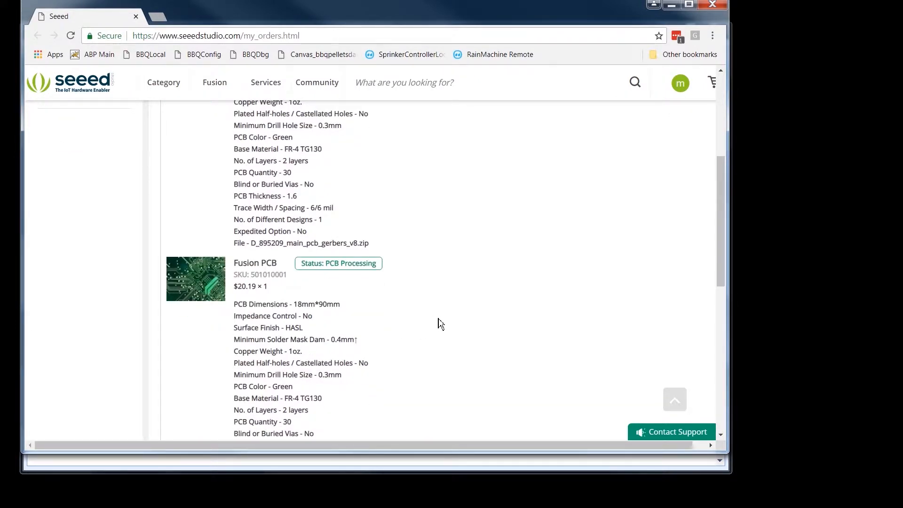
scroll(440, 323, "up", 2)
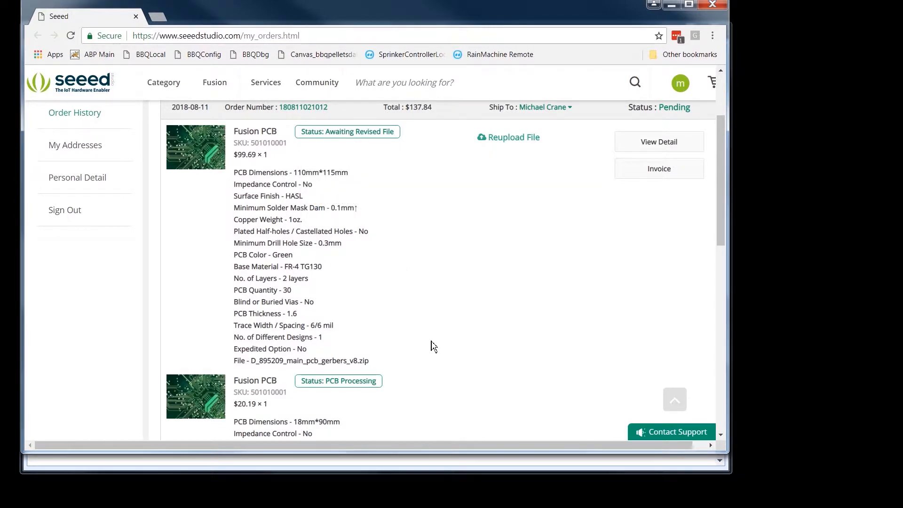
scroll(442, 344, "down", 1)
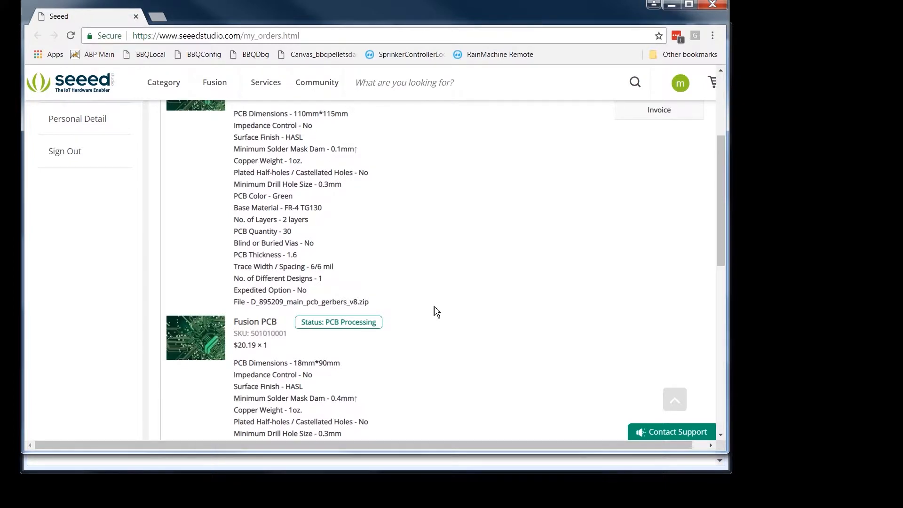
scroll(436, 312, "up", 1)
mouse_move(332, 136)
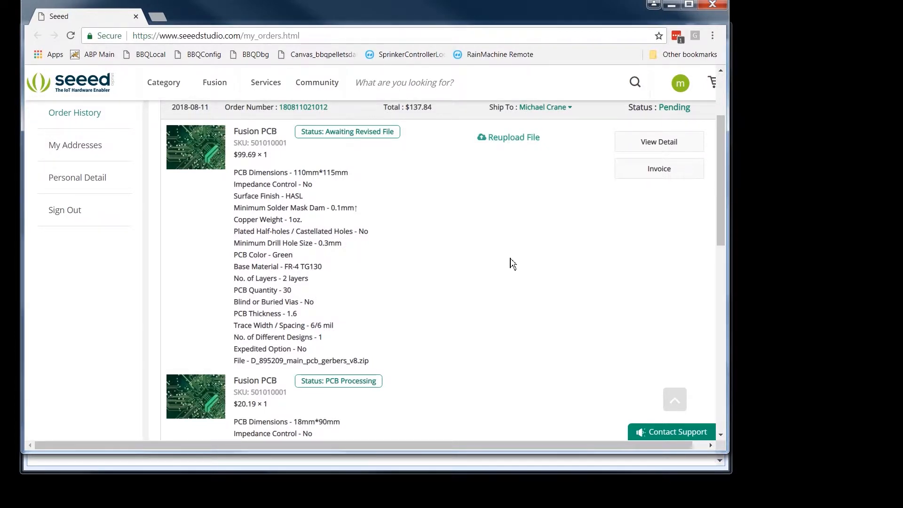
mouse_move(304, 153)
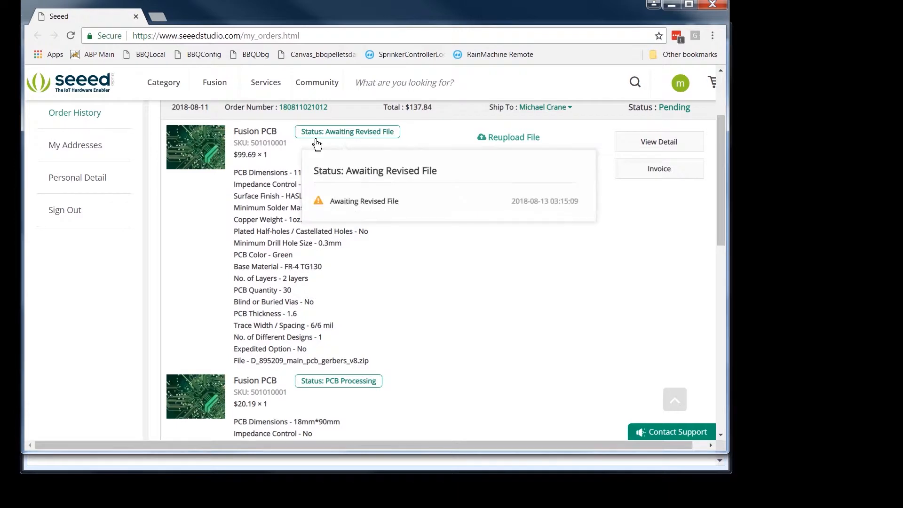
scroll(489, 348, "down", 3)
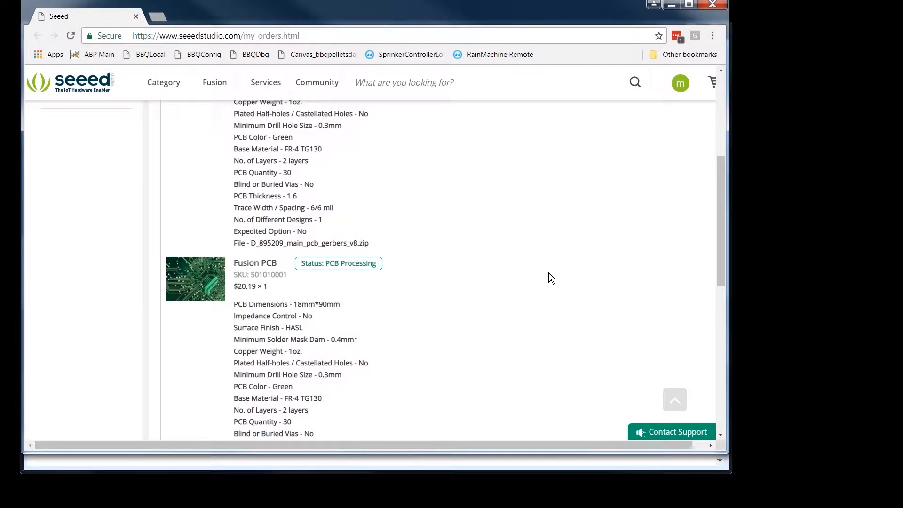
scroll(552, 278, "up", 1)
scroll(550, 278, "up", 1)
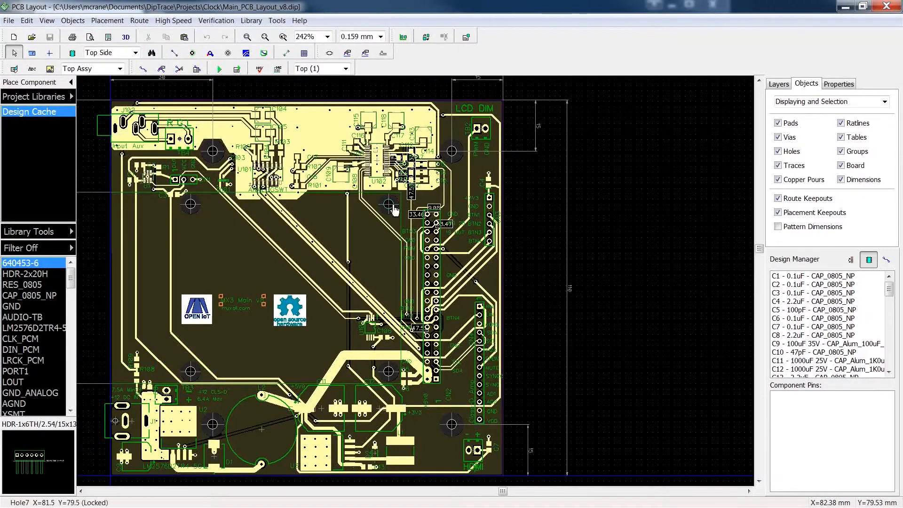
Step: In DipTrace PCB Layout, set up an N/C Drill export of Main_PCB_Layout_v8 with automatically assigned tool numbers and preview the holes
left_click(8, 22)
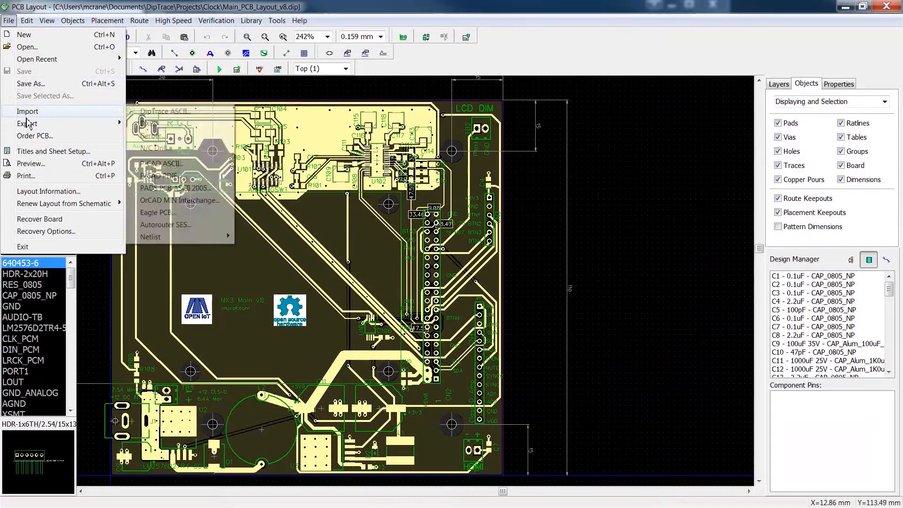
mouse_move(32, 128)
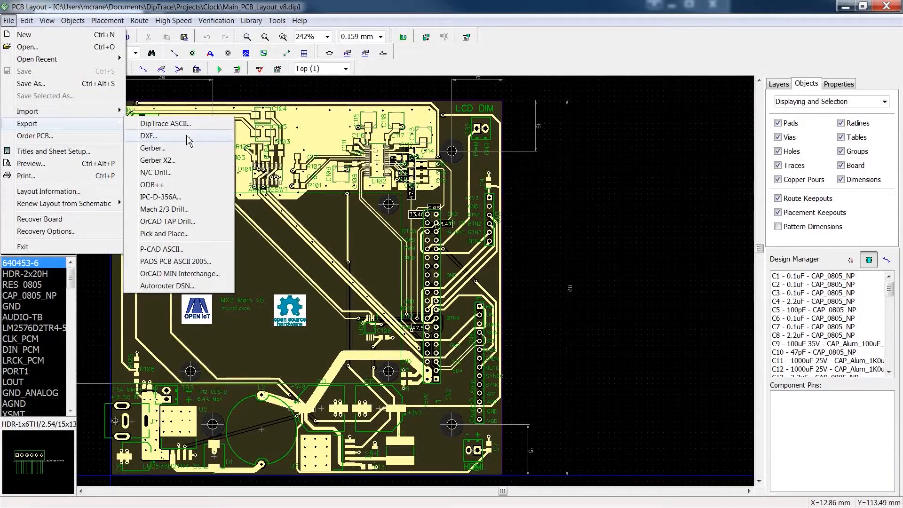
left_click(169, 173)
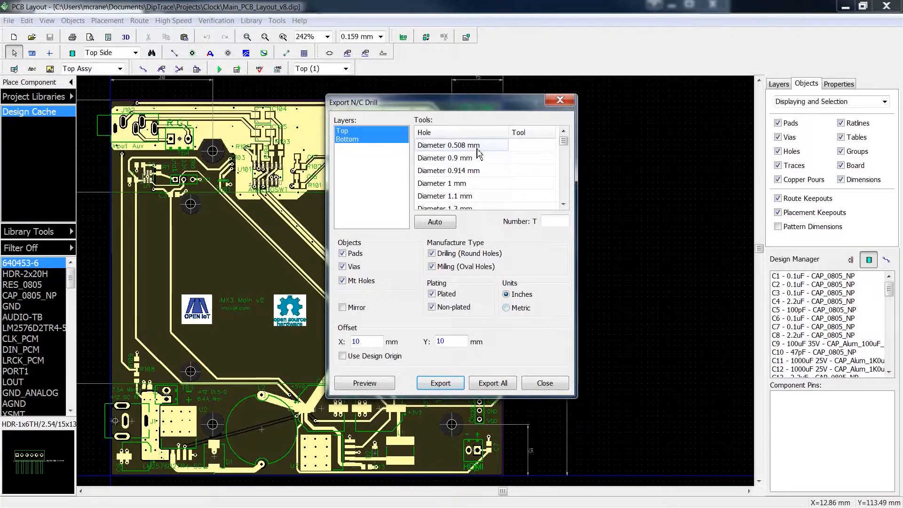
left_click(438, 223)
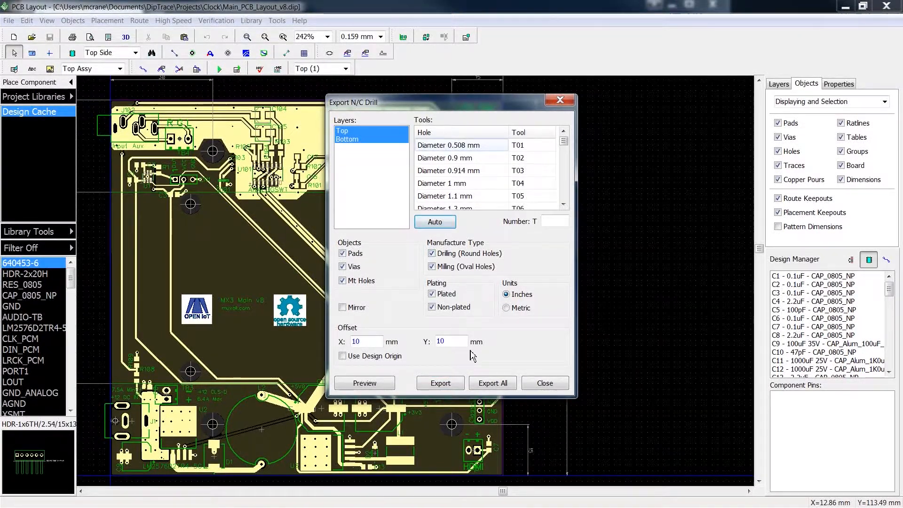
left_click(365, 383)
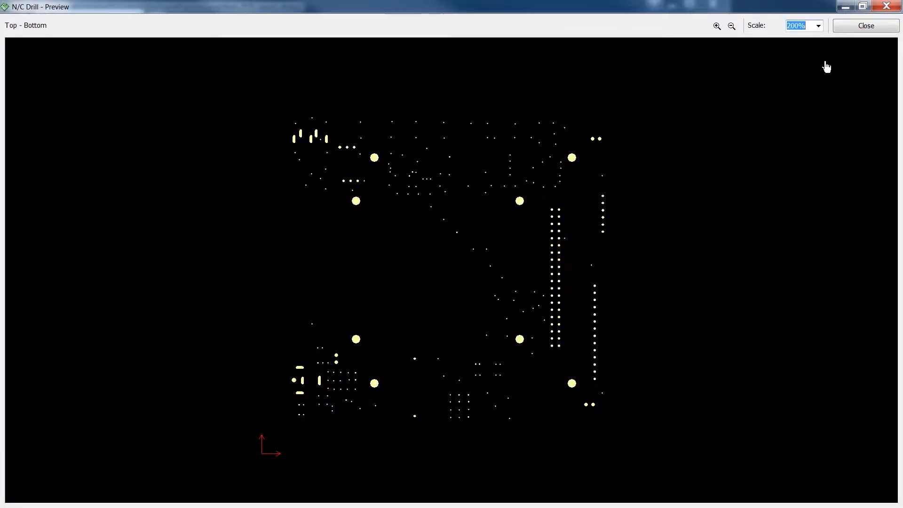
left_click(881, 27)
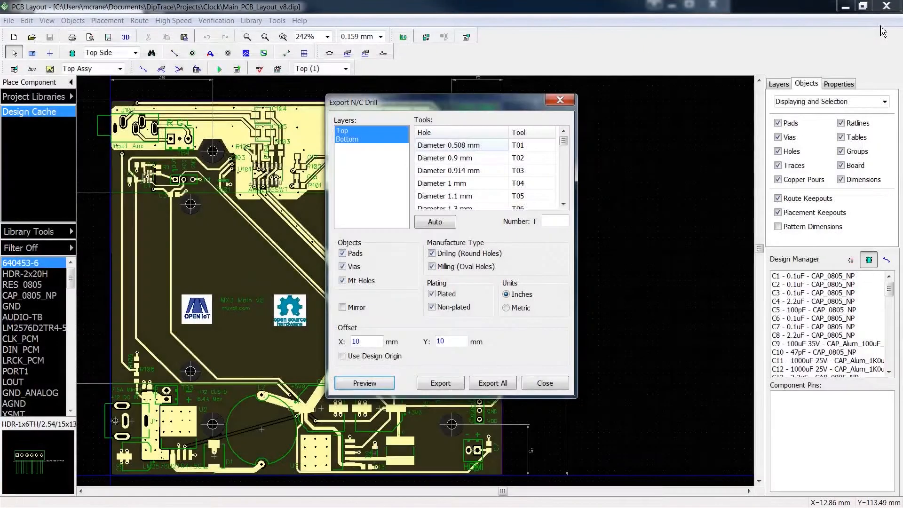
Step: Export all of the main board's drill data as Through.drl into the main_pcb_gerbers folder and close the export dialog
left_click(501, 387)
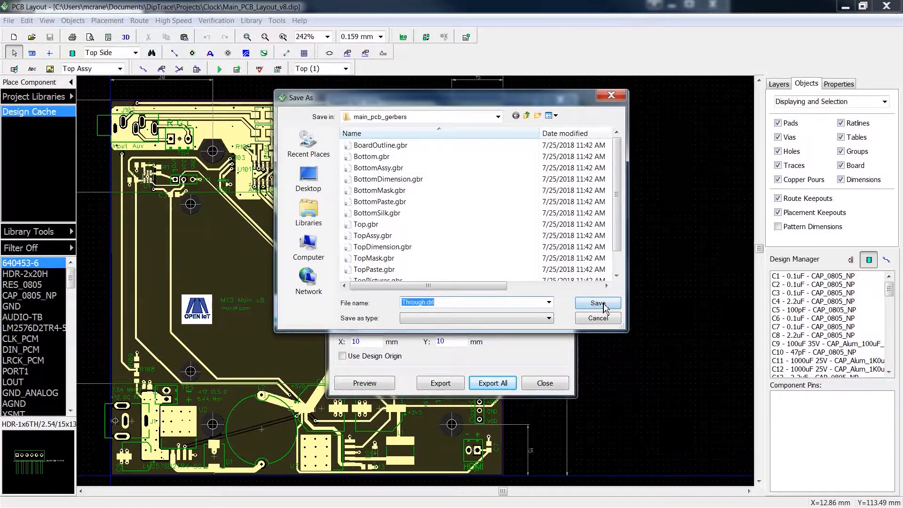
left_click(602, 304)
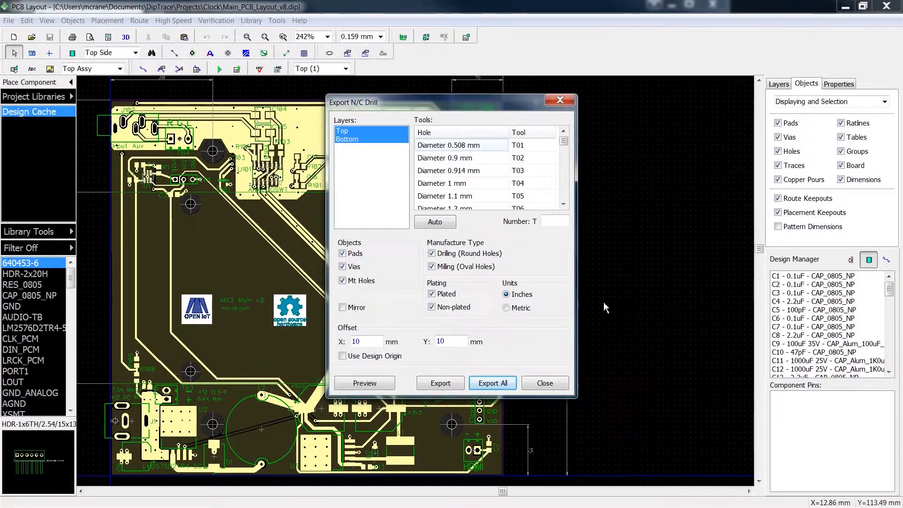
left_click(545, 383)
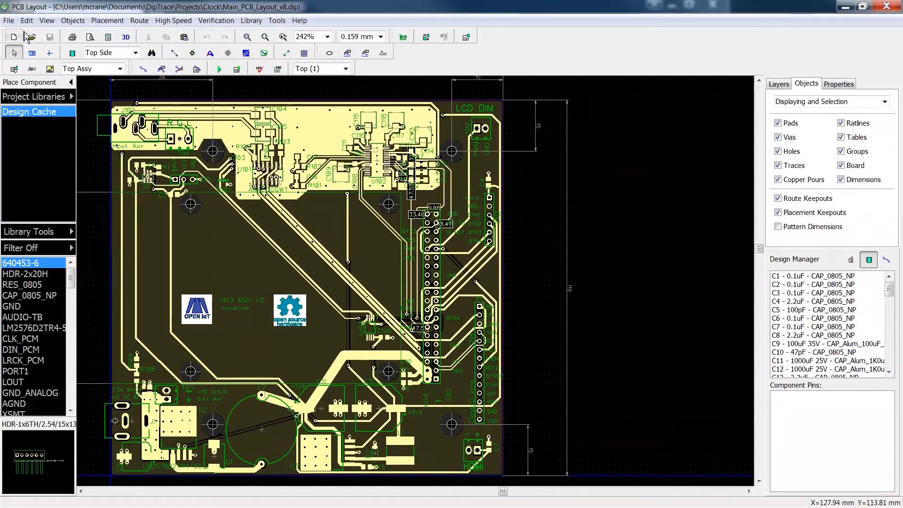
Step: Open the recently used button panel layout four_button_pcb_v4.dip
left_click(8, 20)
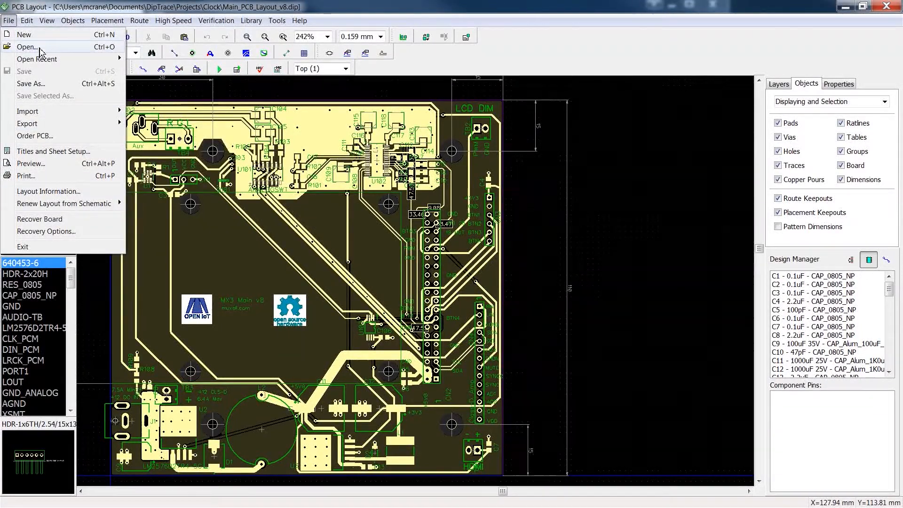
mouse_move(39, 59)
left_click(247, 79)
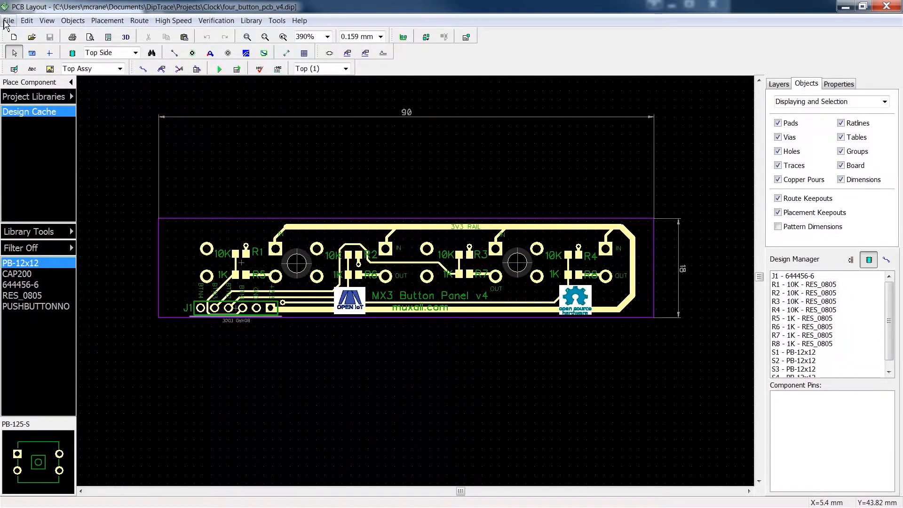
Step: Set up an N/C Drill export for the button panel layout with automatically assigned tool numbers
left_click(6, 21)
mouse_move(57, 125)
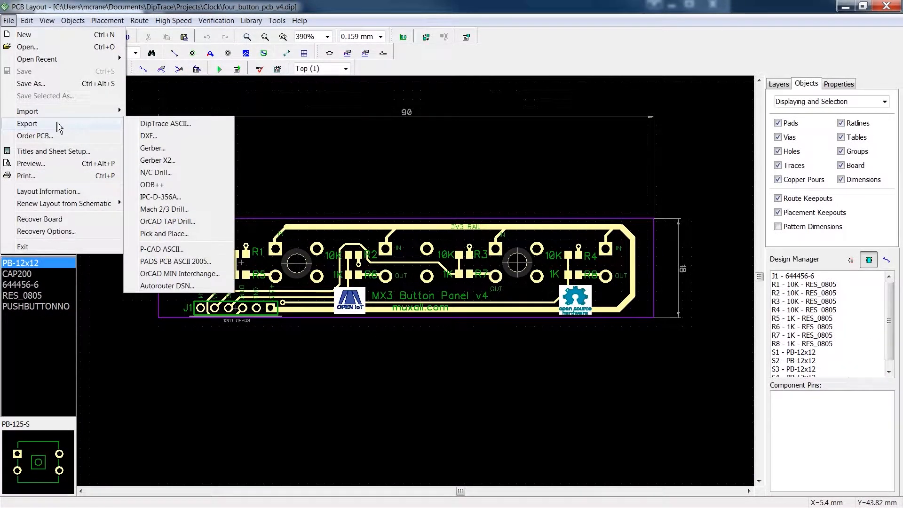
left_click(167, 177)
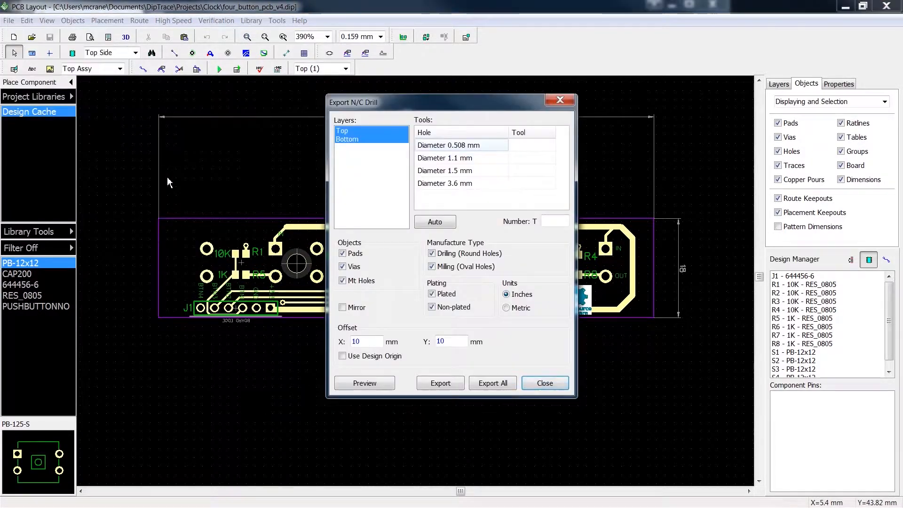
left_click(444, 222)
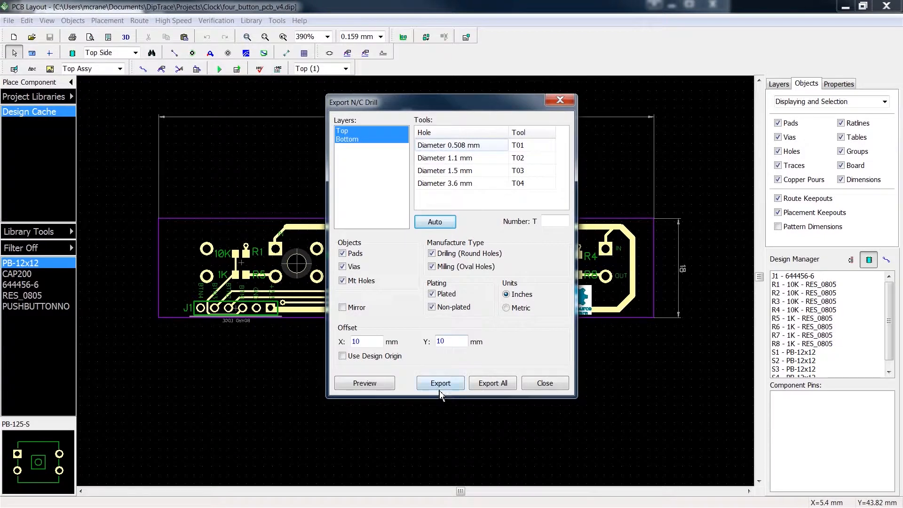
Step: Export all of the button panel's drill data as Through.drl into the button_pcb_gerbers folder and return to the order history page
left_click(498, 388)
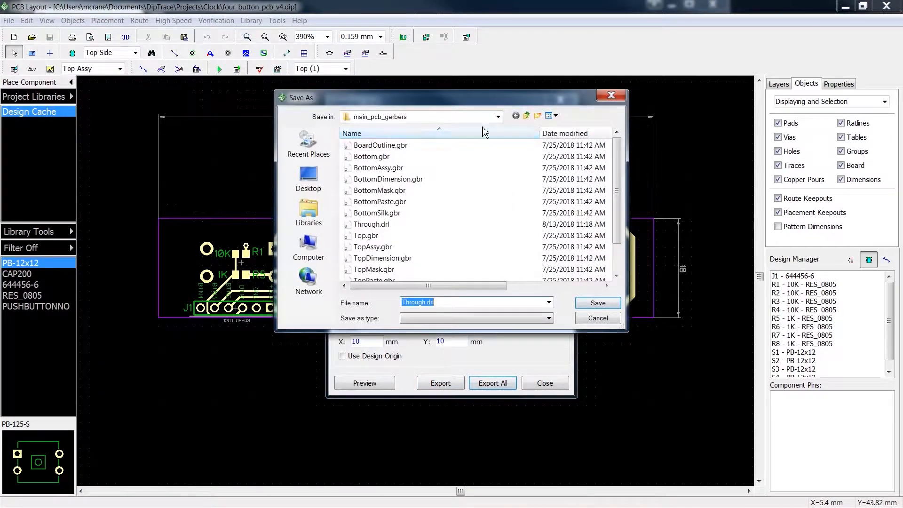
left_click(526, 116)
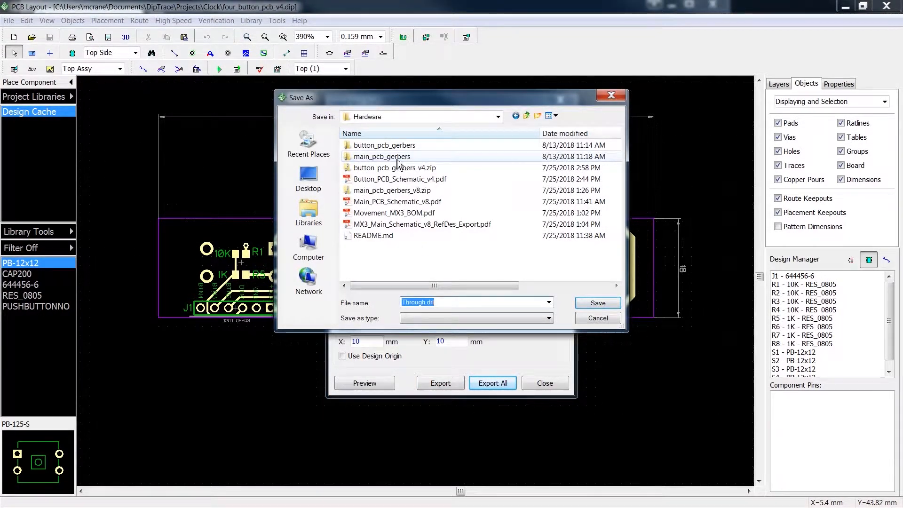
double_click(403, 145)
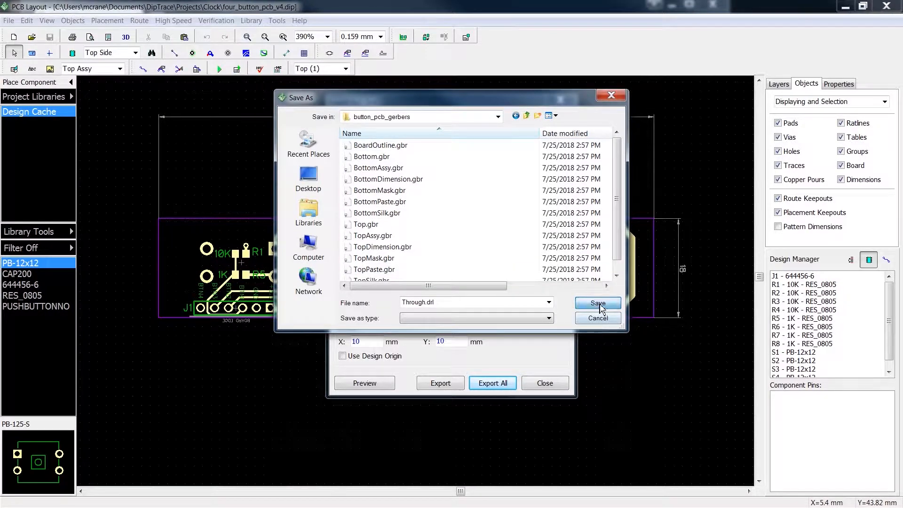
left_click(598, 303)
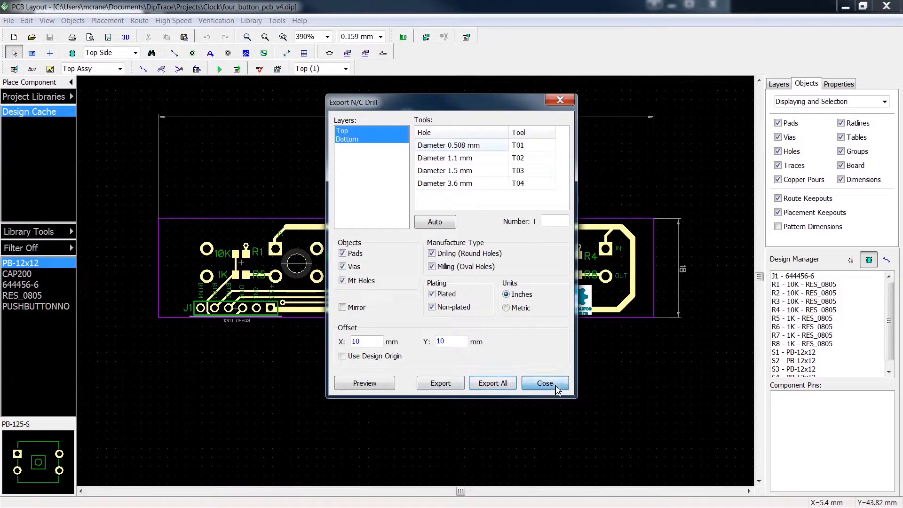
left_click(551, 386)
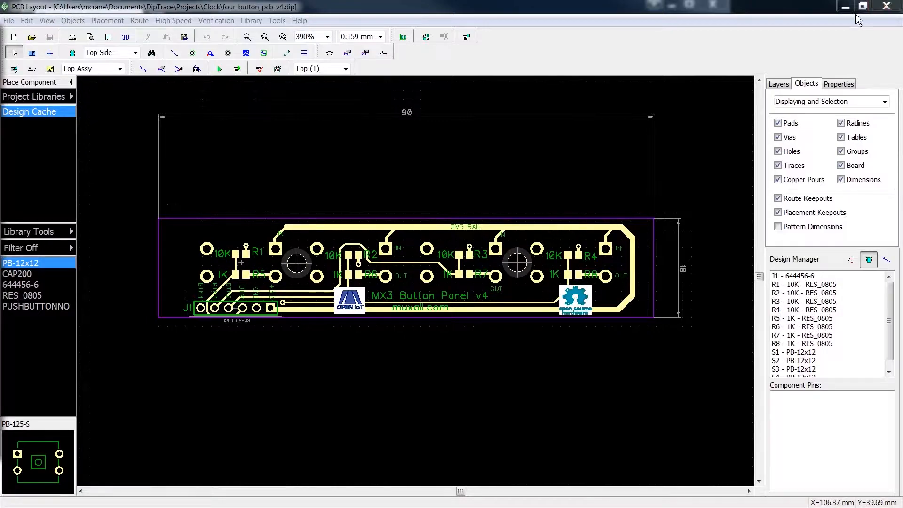
left_click(841, 9)
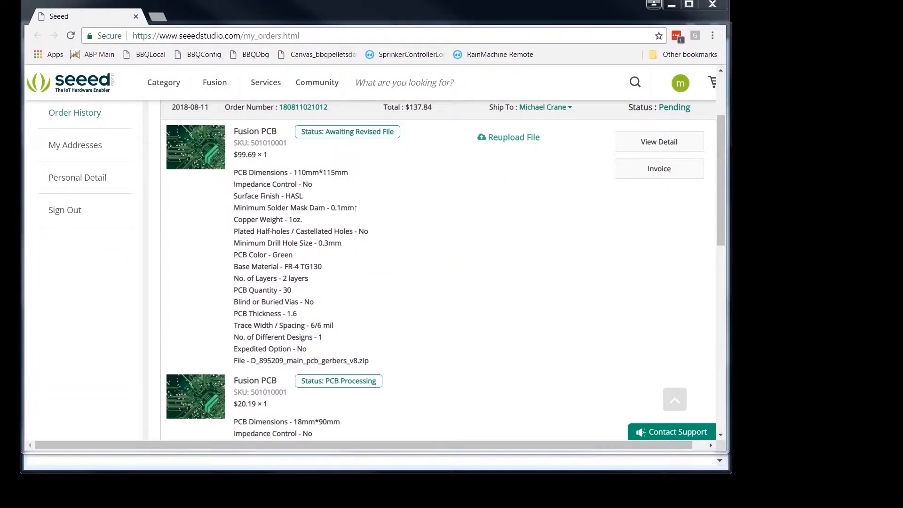
Step: Switch to Windows Explorer and open Through.drl from the button_pcb_gerbers folder in Notepad++ to examine its drill data
left_click_drag(0, 42, 330, 24)
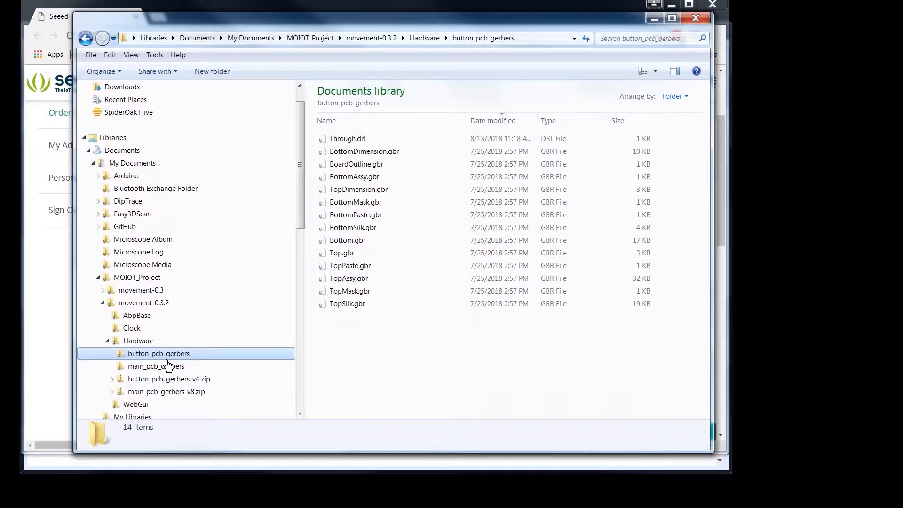
left_click_drag(298, 219, 299, 271)
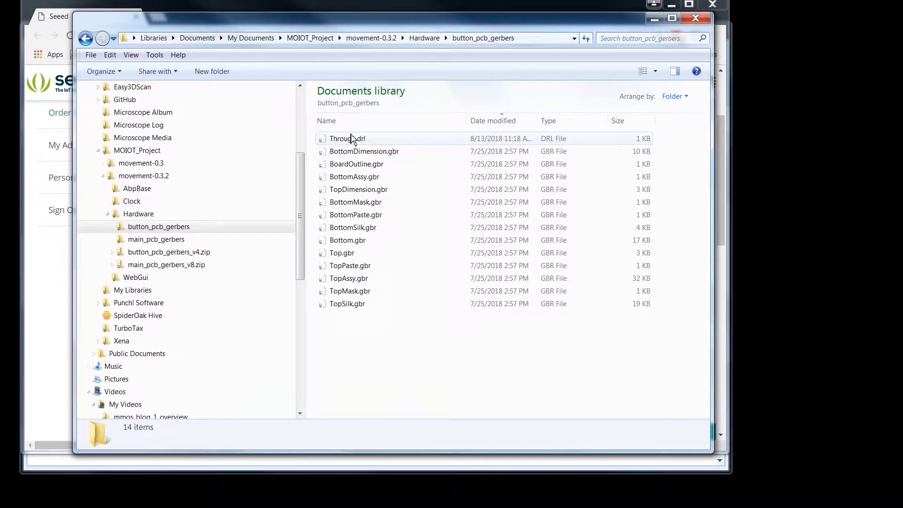
left_click(356, 141)
right_click(356, 141)
left_click(388, 153)
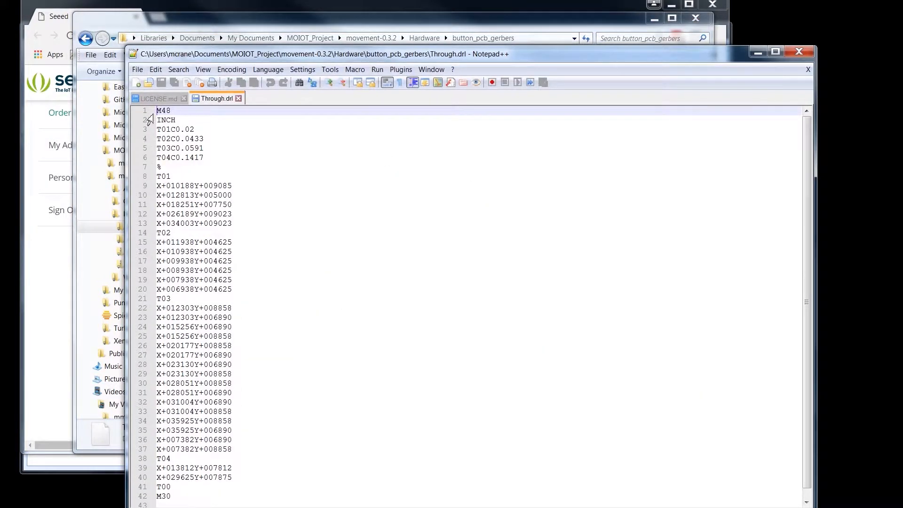
left_click_drag(158, 113, 185, 196)
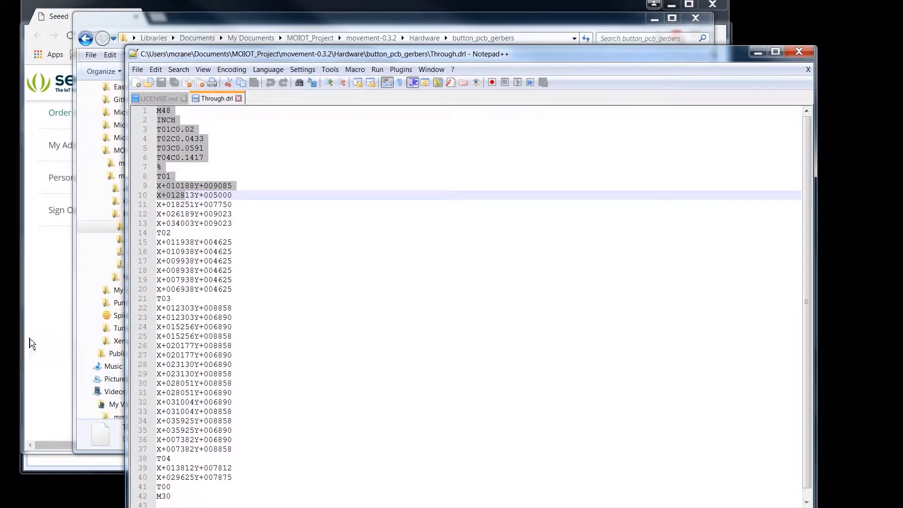
Step: Check the requested drill file format in Seeed's e-mail, then close the button panel's Through.drl and return to the folder window
key("alt+Tab")
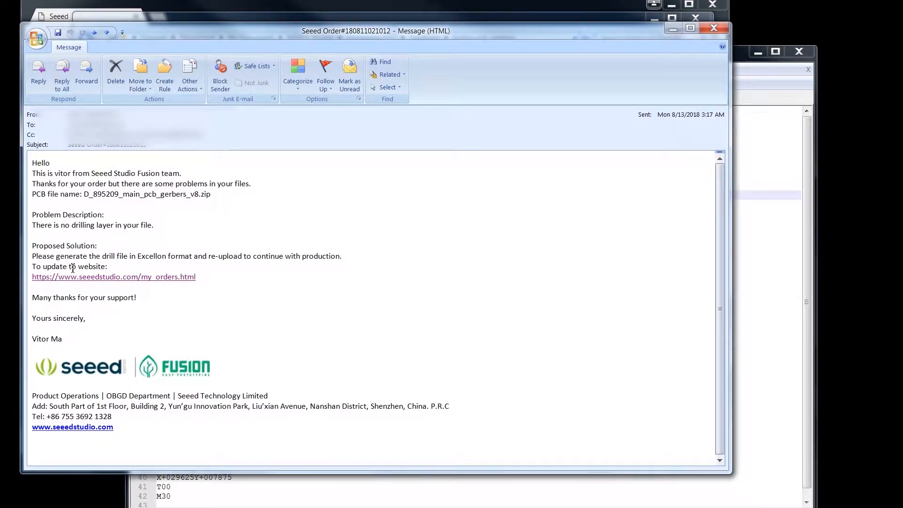
double_click(156, 257)
left_click(672, 30)
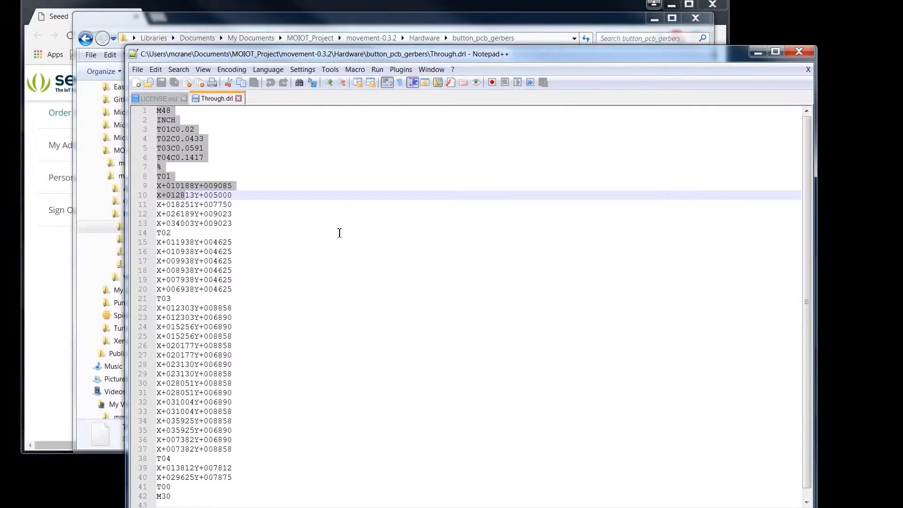
left_click(171, 197)
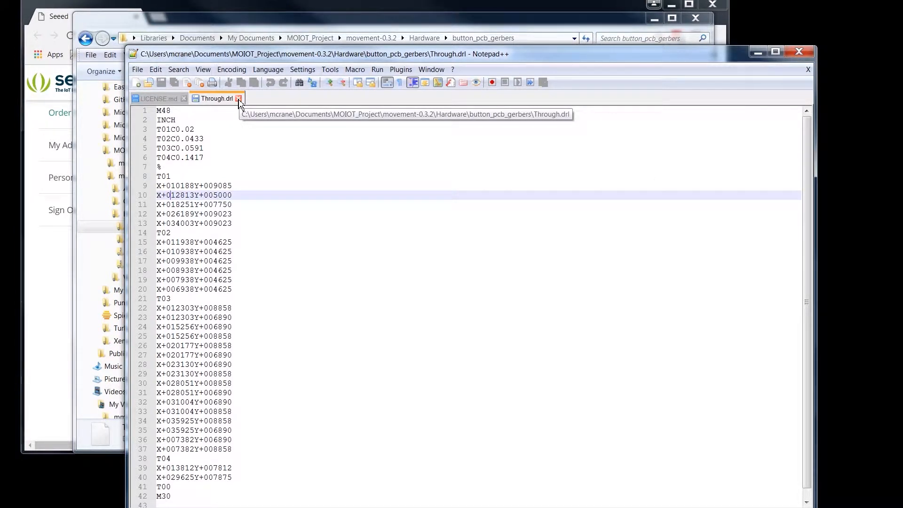
left_click(238, 98)
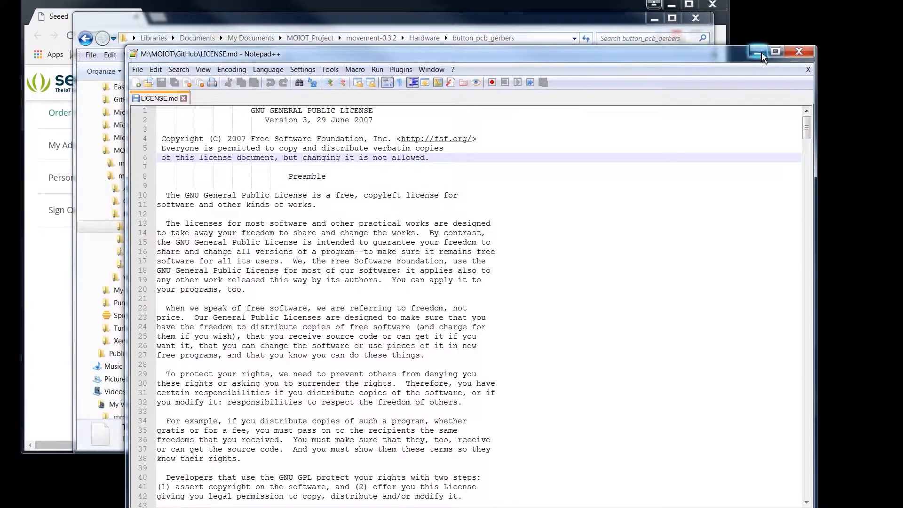
left_click(762, 55)
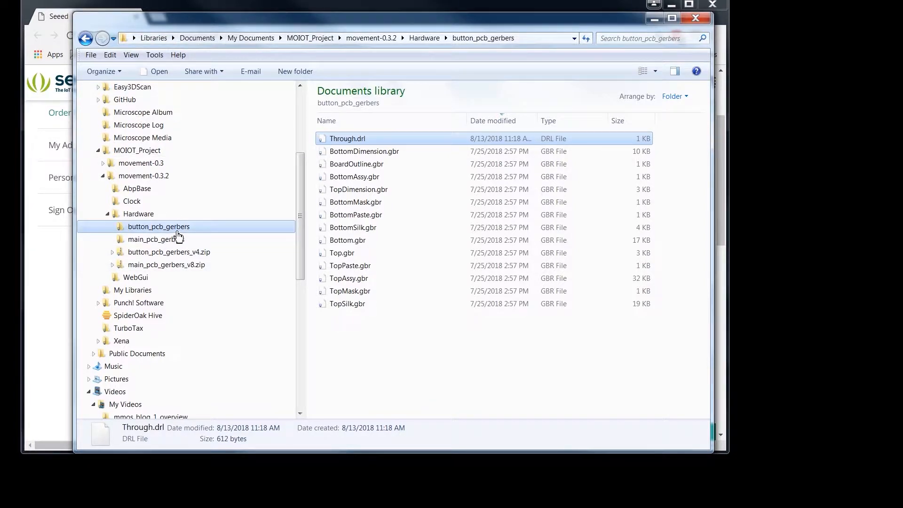
Step: Compress the button_pcb_gerbers folder into a zip archive
right_click(178, 230)
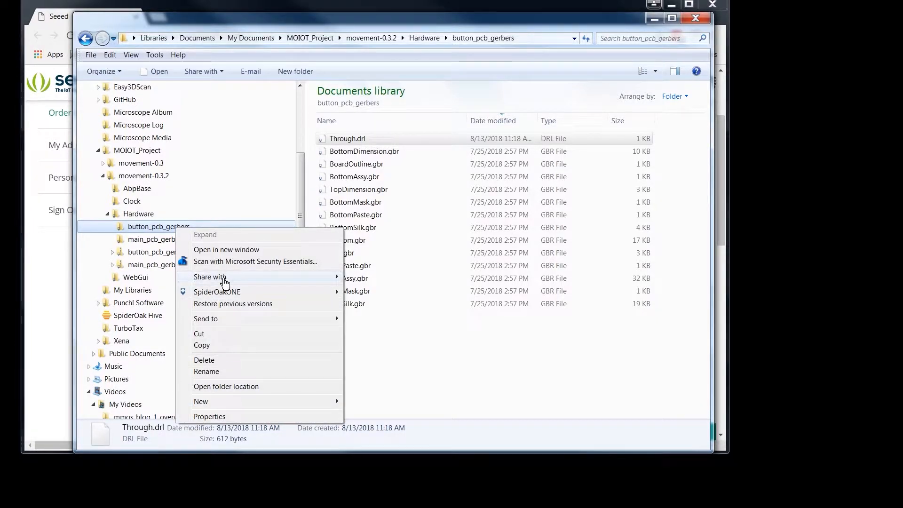
mouse_move(223, 282)
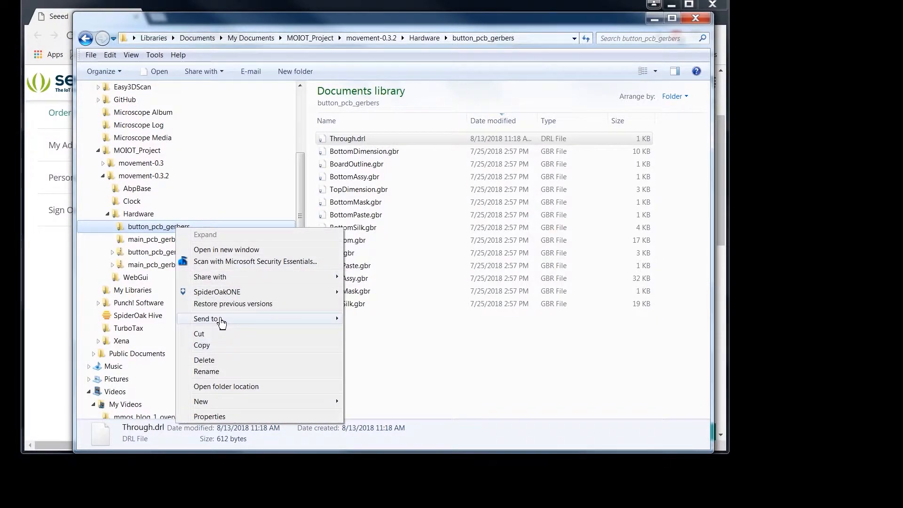
mouse_move(218, 319)
left_click(390, 332)
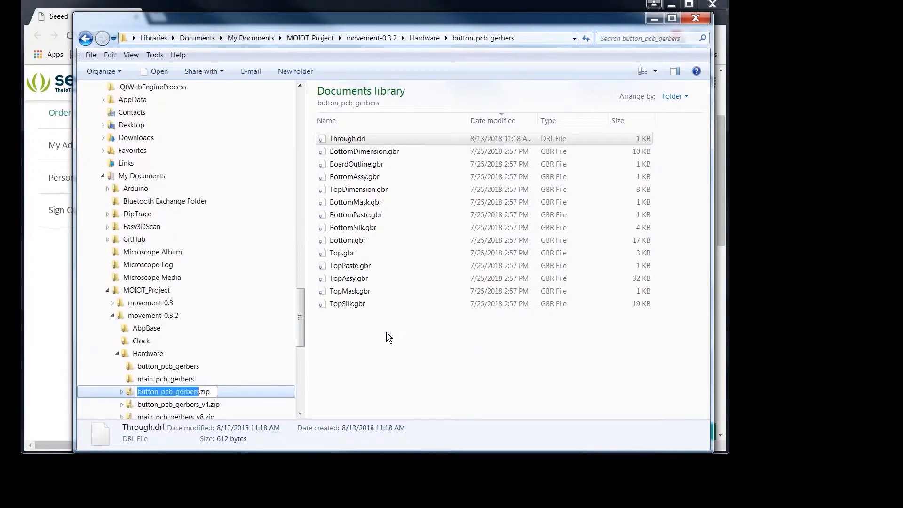
Step: Rename the new button panel archive as button_pcb_gerbers_v4_2.zip
left_click_drag(301, 310, 298, 336)
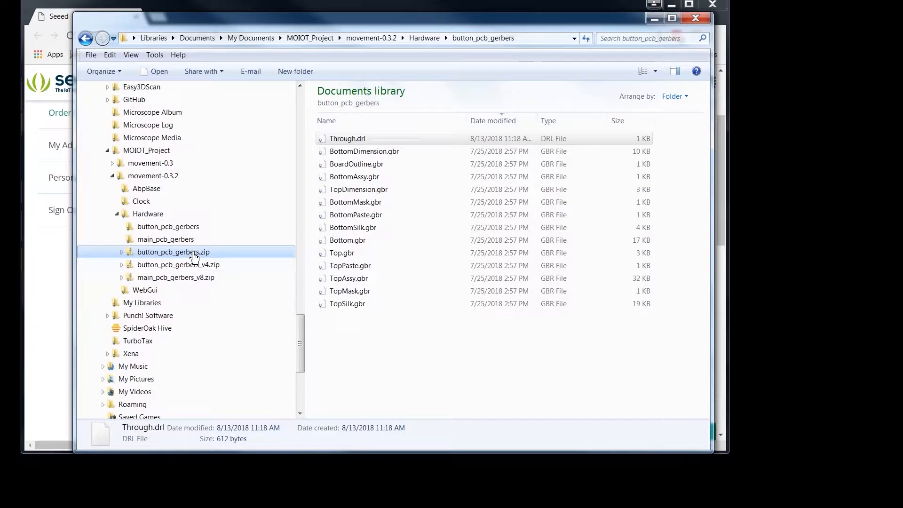
left_click(200, 254)
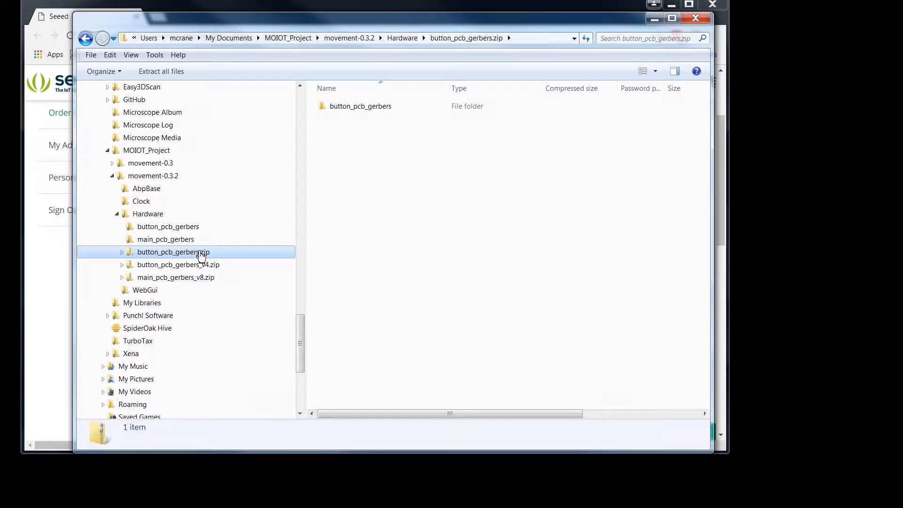
right_click(200, 254)
left_click(245, 447)
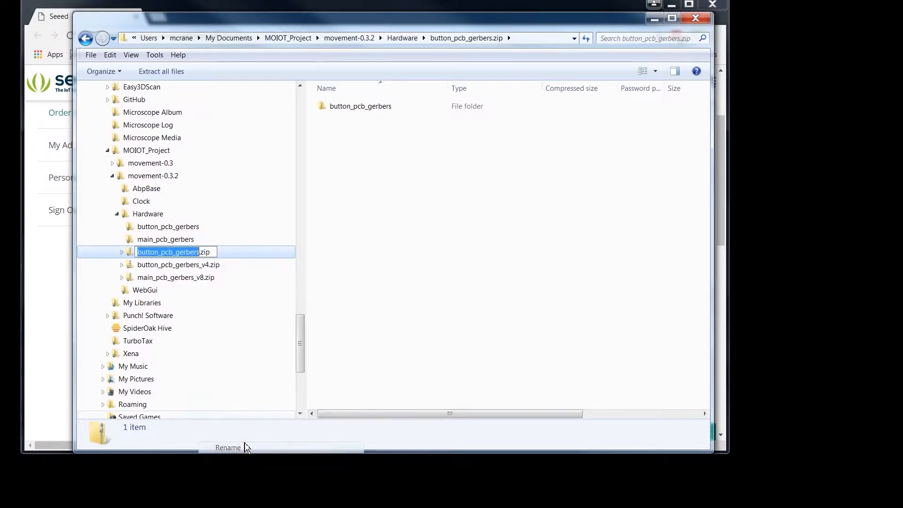
left_click(199, 252)
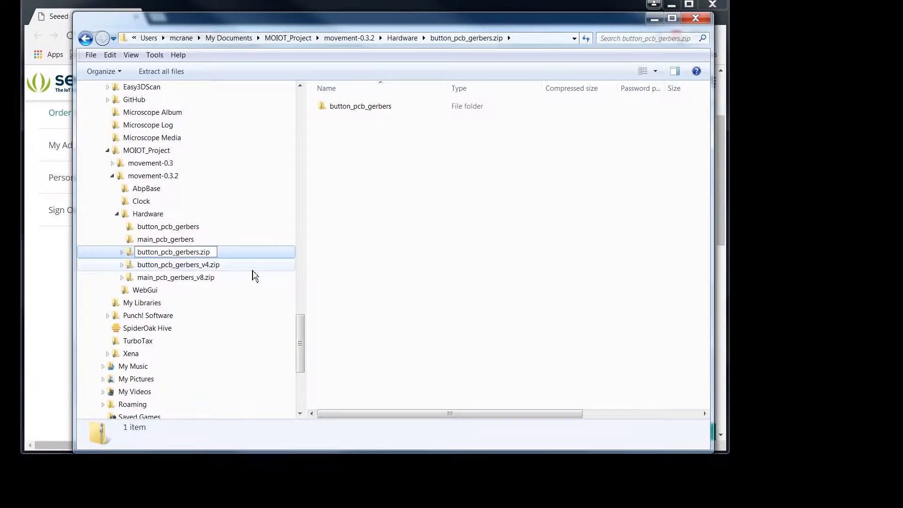
type("_v4")
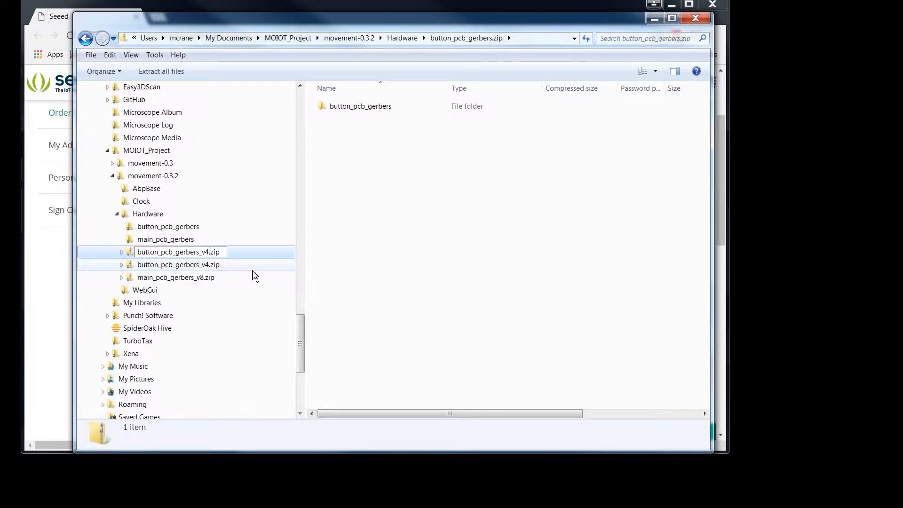
type("_2")
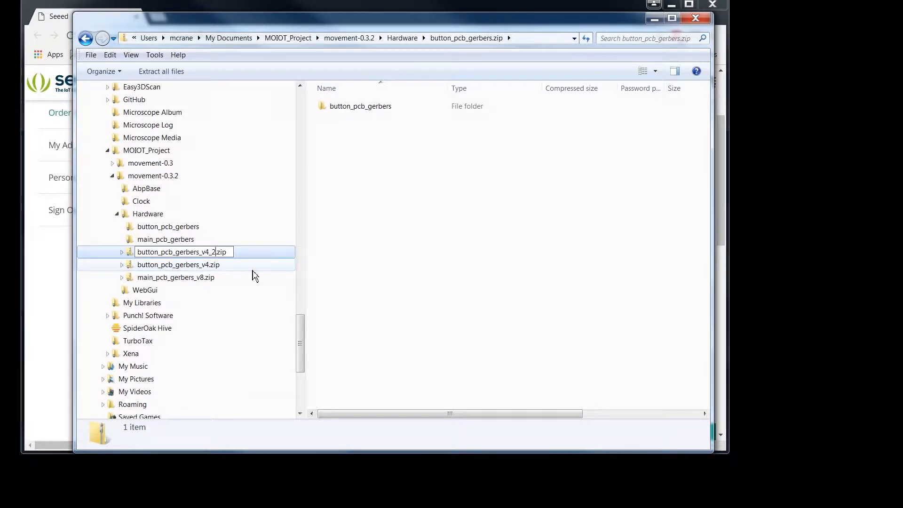
key("Return")
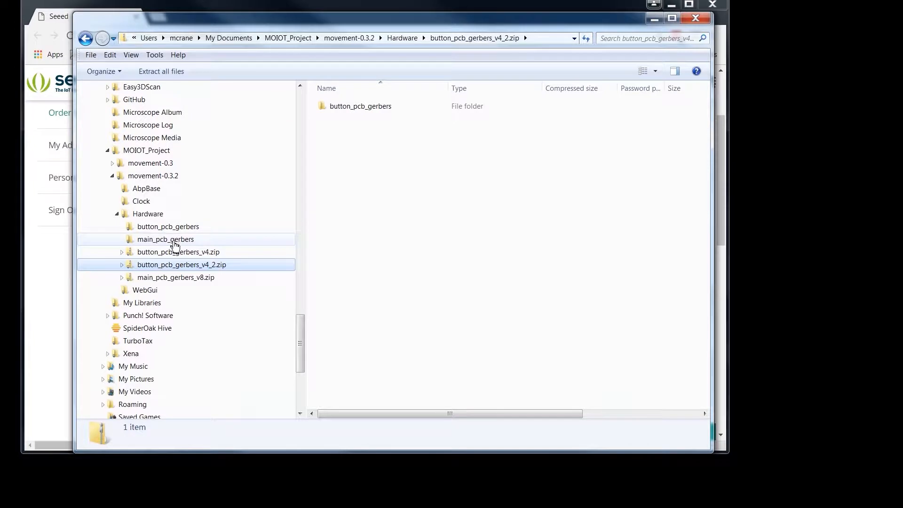
Step: Open Through.drl from the main_pcb_gerbers folder in Notepad++ to examine its drill data, then return to the folder window
left_click(172, 240)
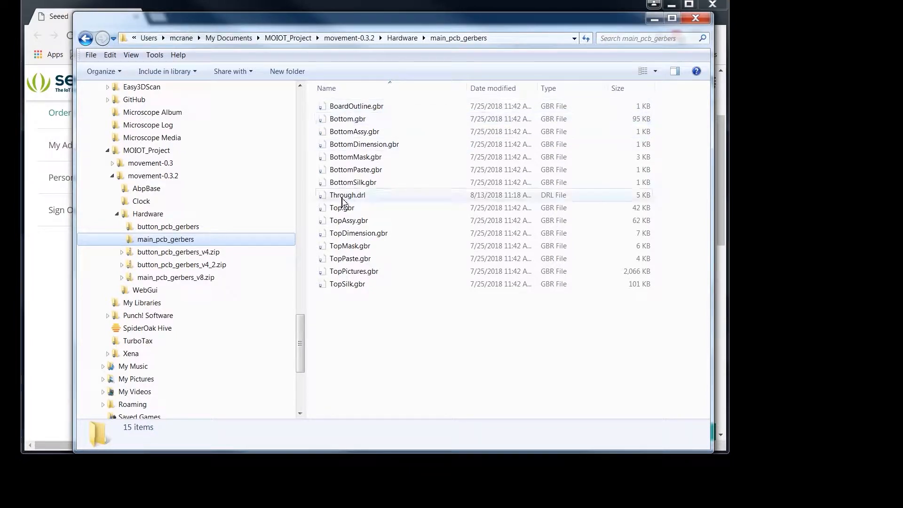
left_click(353, 200)
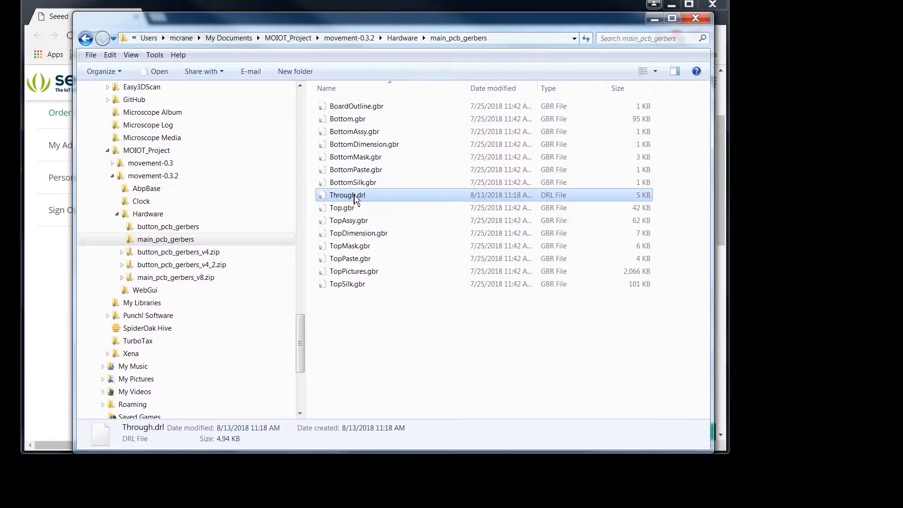
right_click(354, 198)
left_click(386, 213)
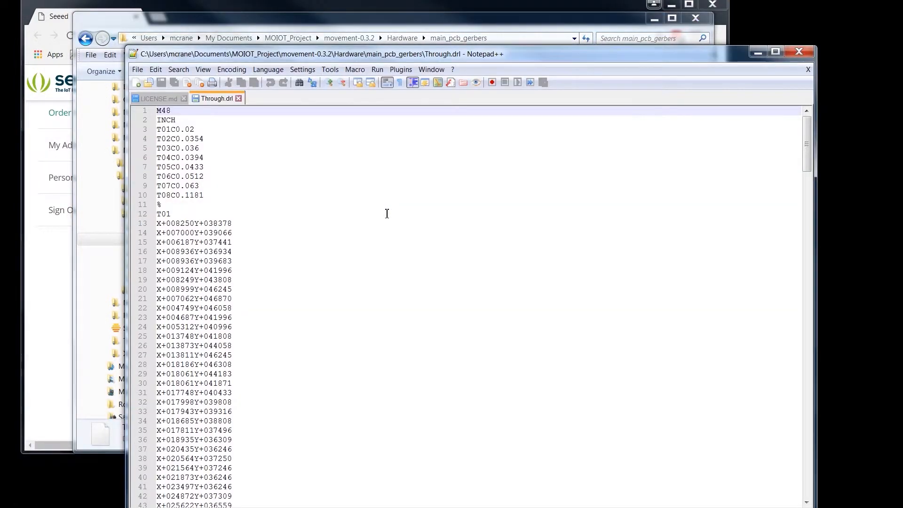
left_click(758, 52)
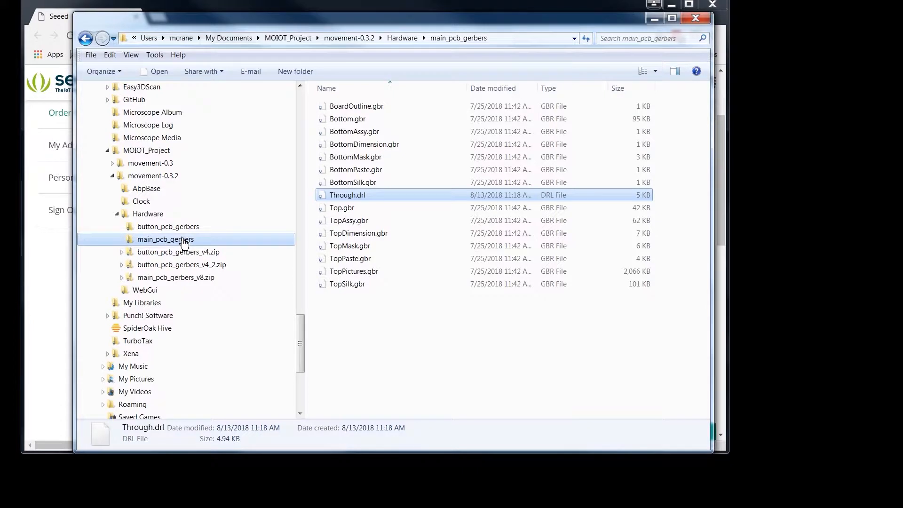
Step: Compress the main_pcb_gerbers folder into a zip archive named main_pcb_gerbers_v8_2.zip
right_click(181, 239)
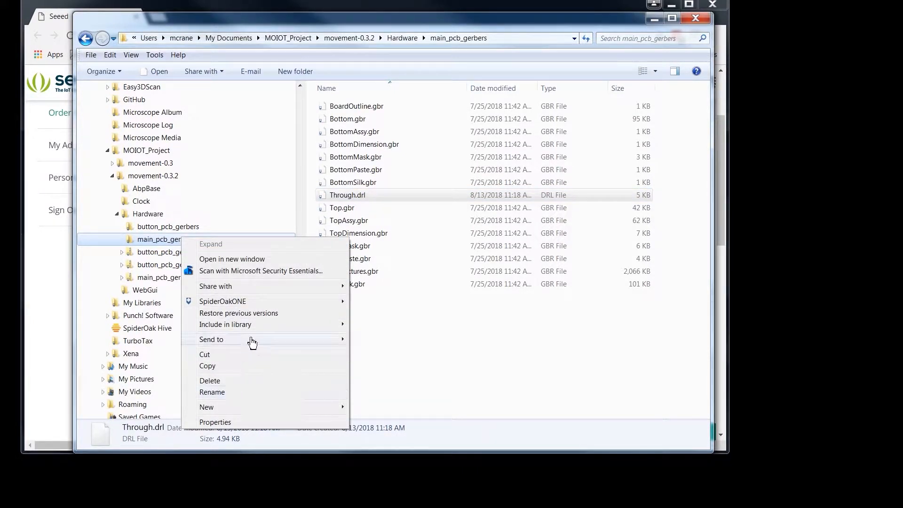
mouse_move(249, 339)
left_click(412, 353)
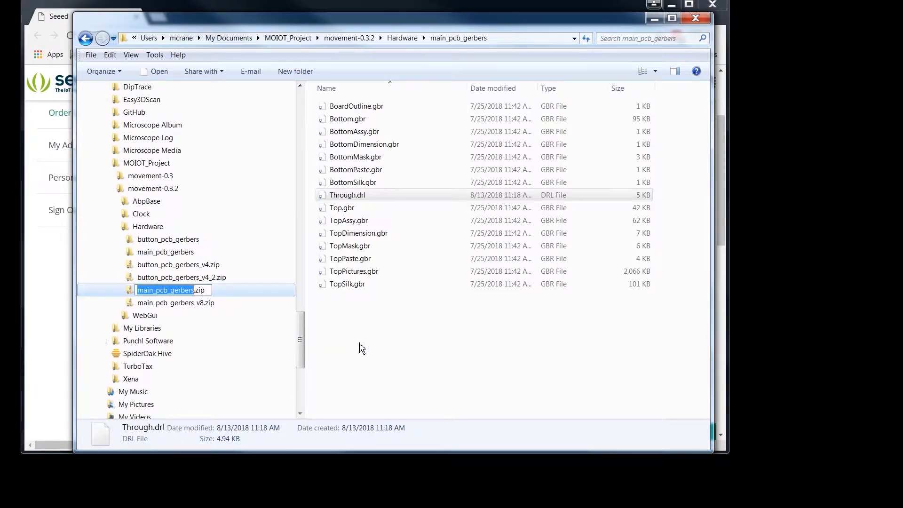
left_click(194, 291)
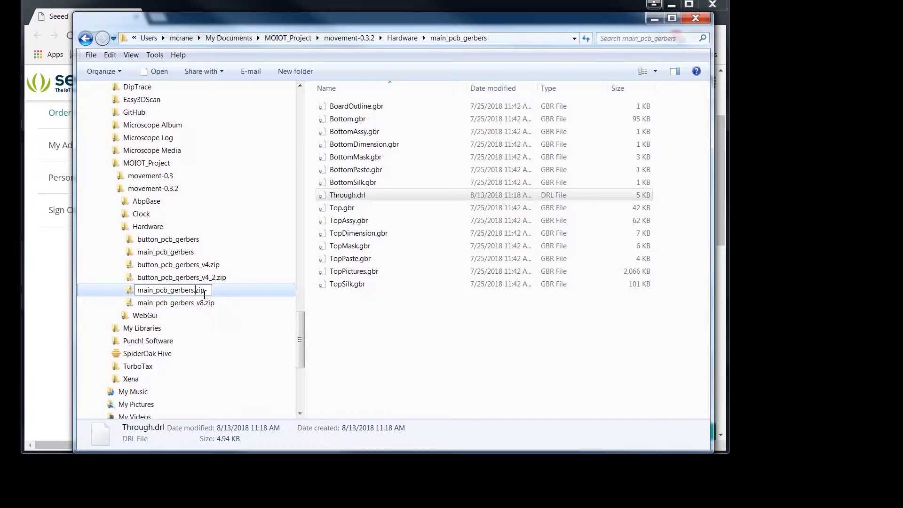
type("_v8_2")
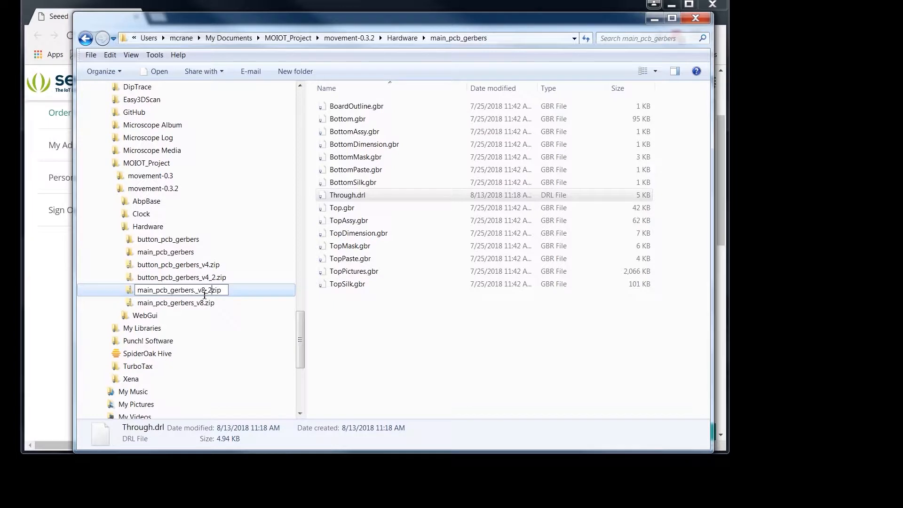
key("Return")
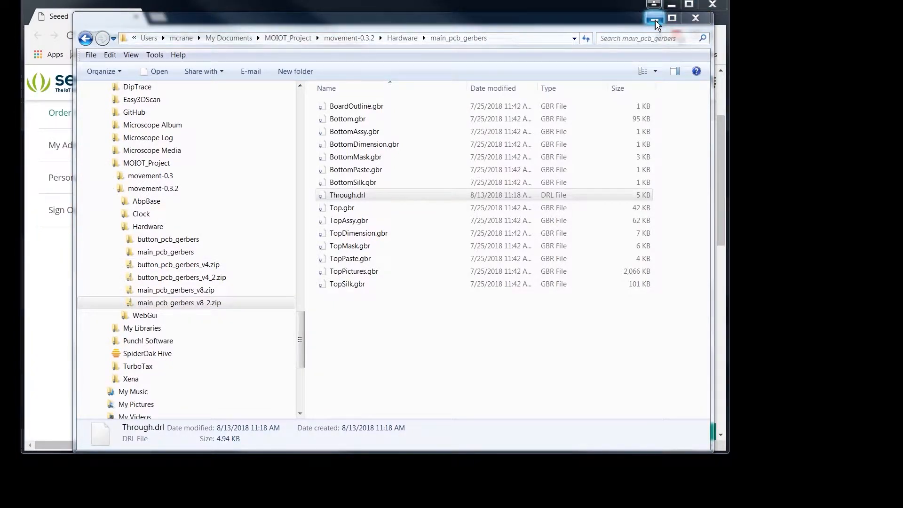
Step: Return to the Seeed order history and re-upload main_pcb_gerbers_v8_2.zip as the revised file for the 110mm*115mm Fusion PCB
left_click(655, 19)
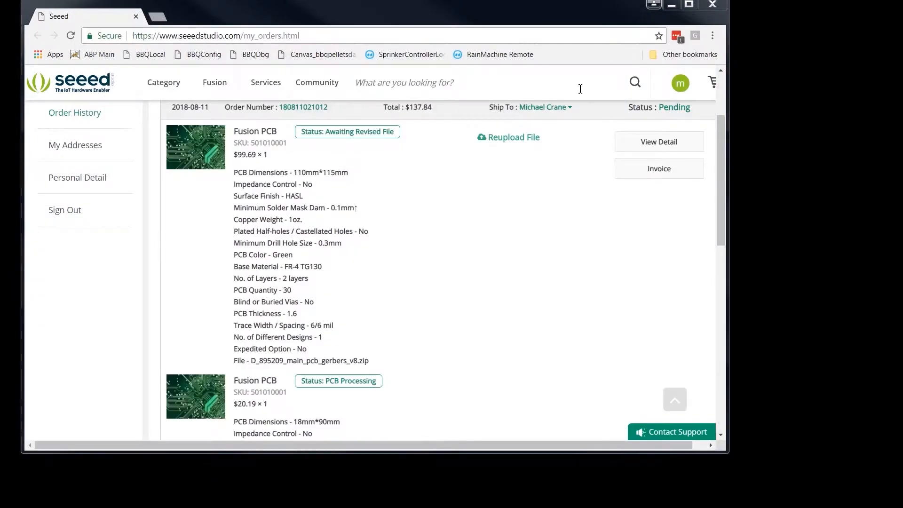
left_click(506, 142)
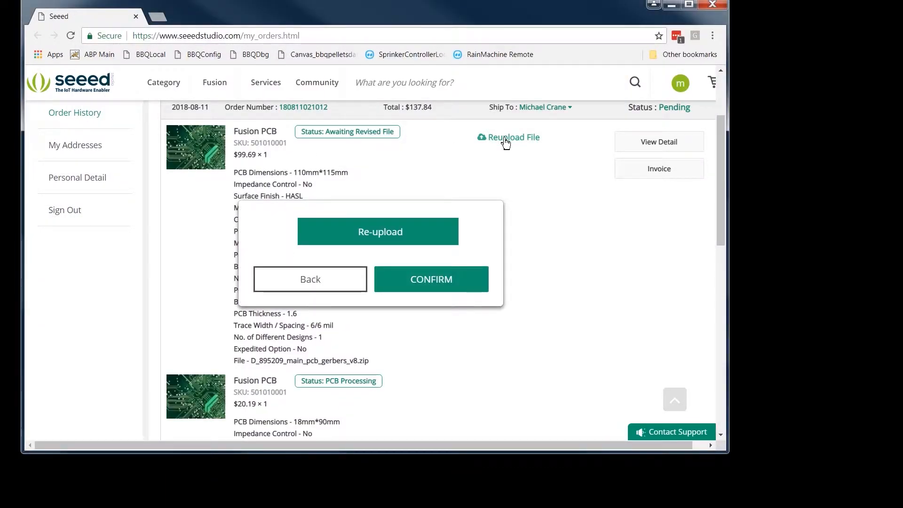
left_click(430, 278)
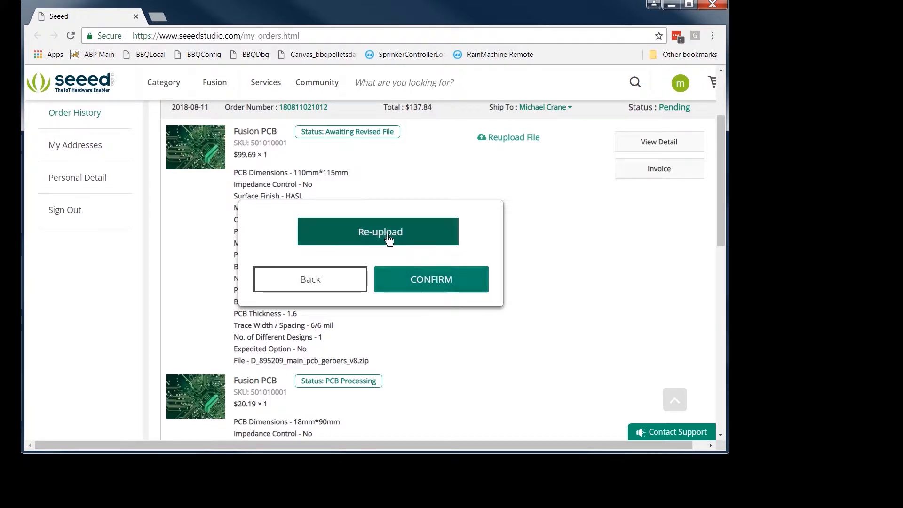
left_click(383, 232)
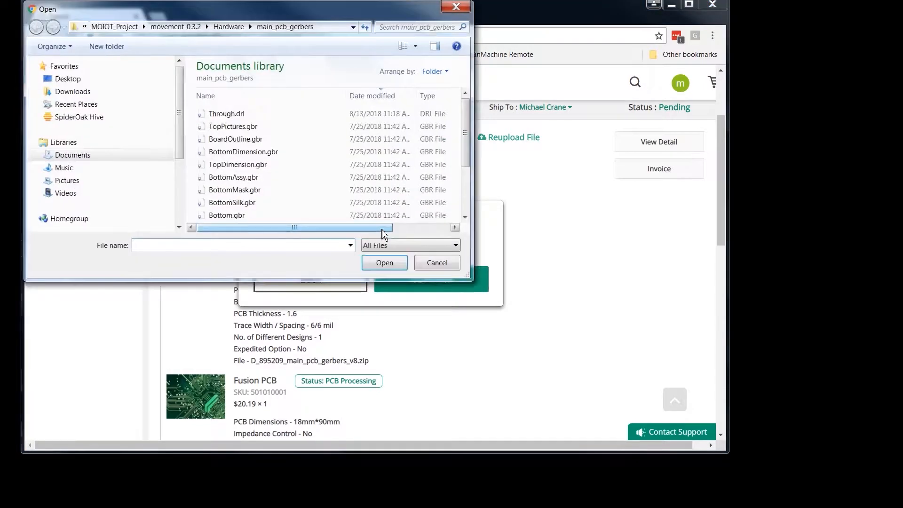
left_click(240, 28)
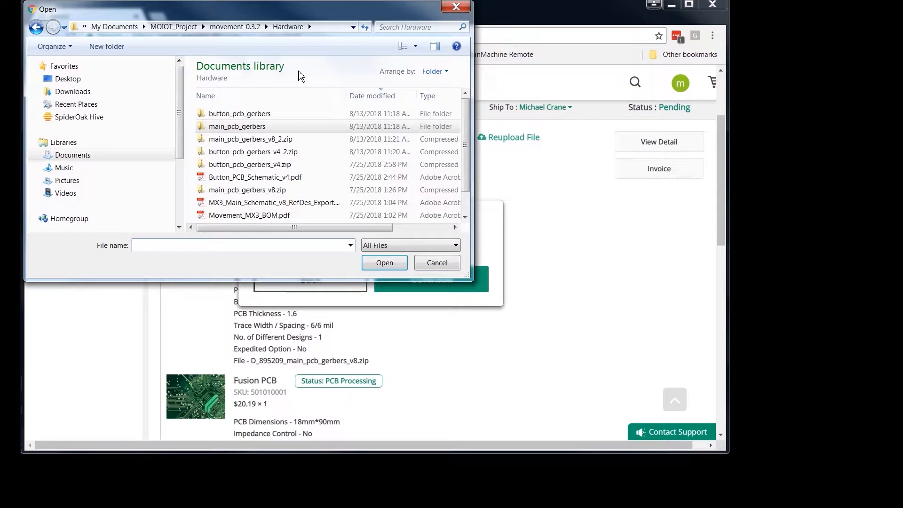
left_click(264, 141)
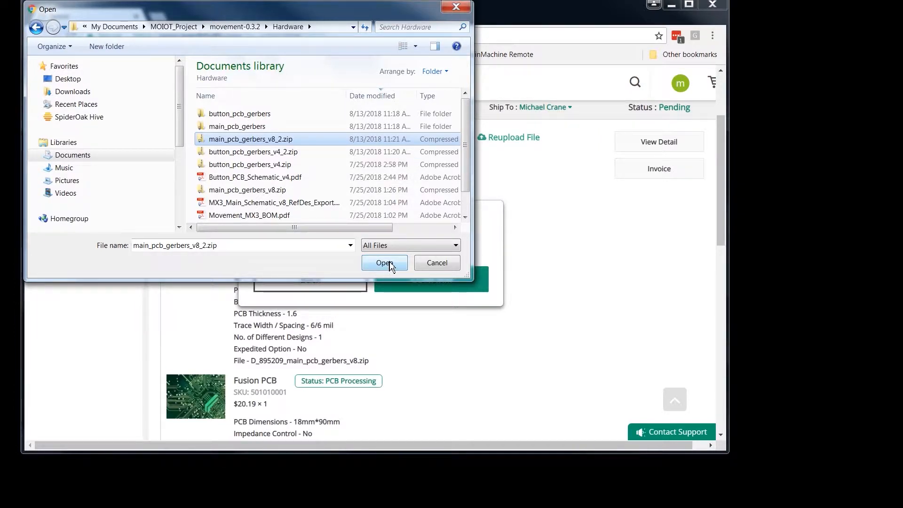
left_click(384, 263)
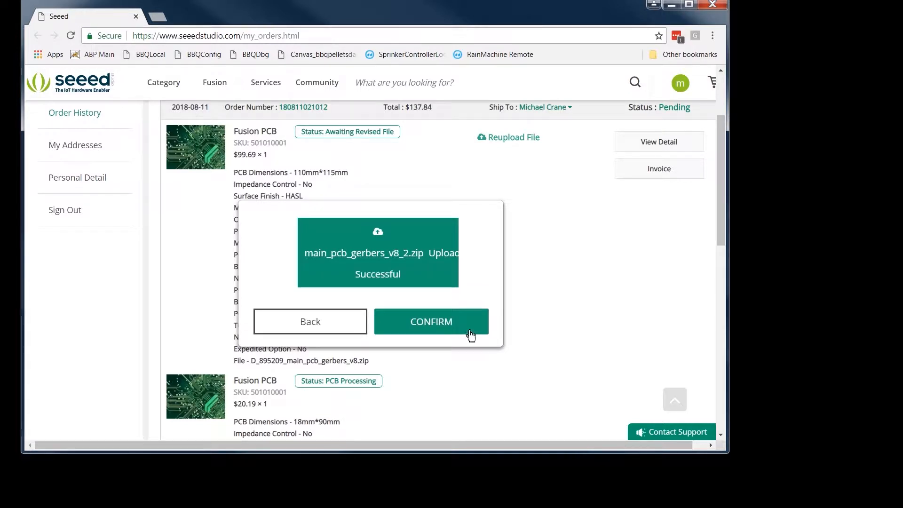
left_click(437, 324)
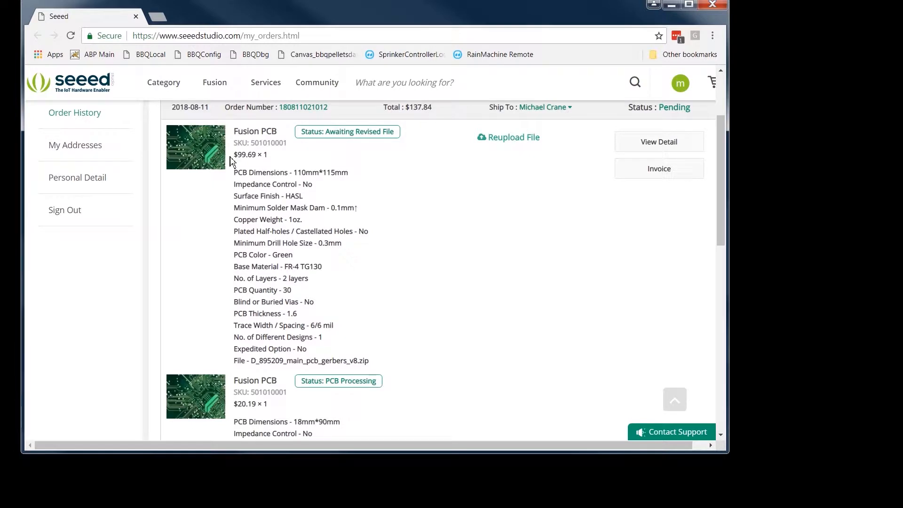
left_click(514, 138)
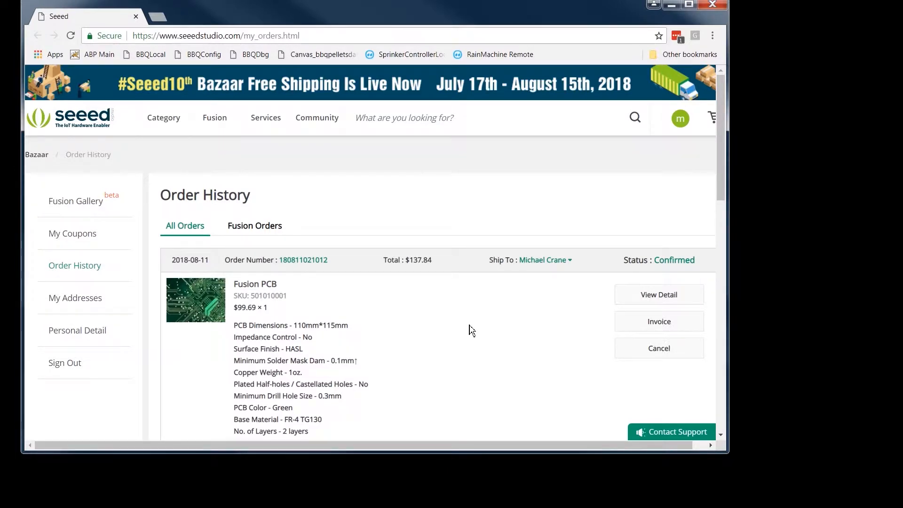
scroll(472, 331, "down", 10)
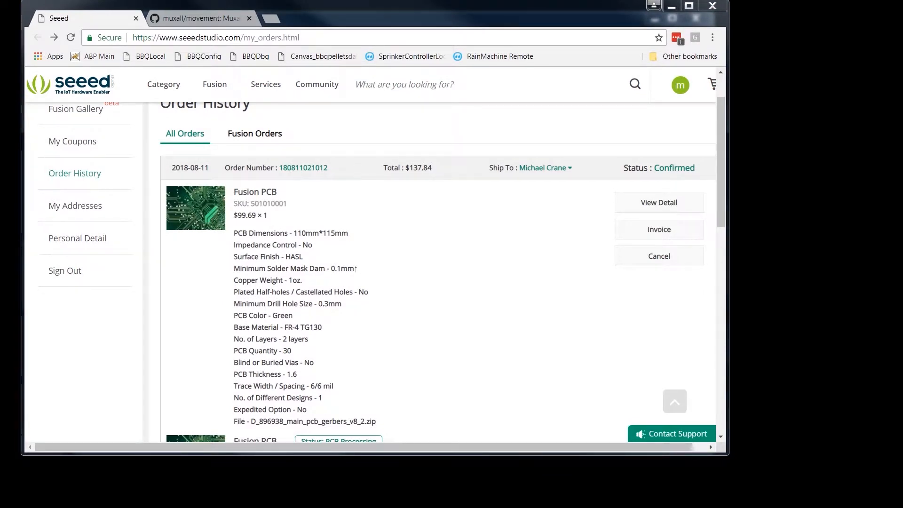
Step: Open the Hardware folder of the movement repository on GitHub, and switch to the local Hardware folder in Windows Explorer
left_click(198, 18)
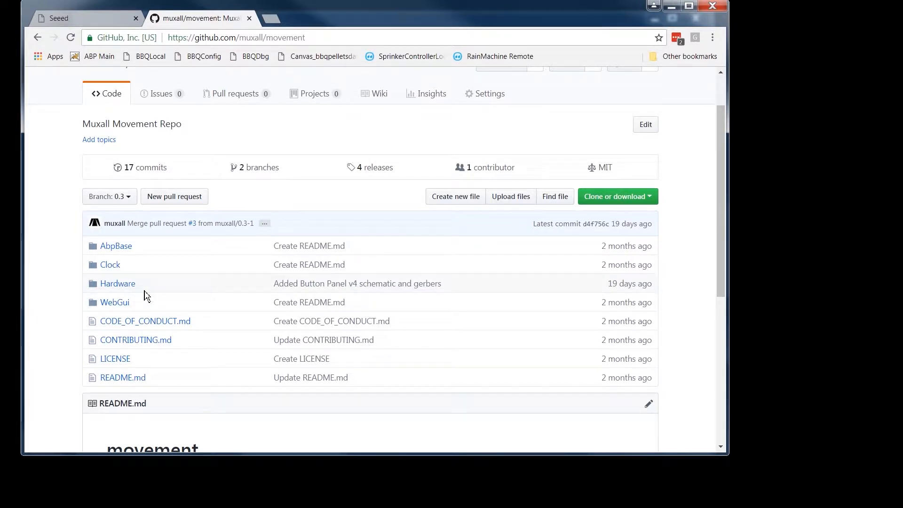
left_click(123, 284)
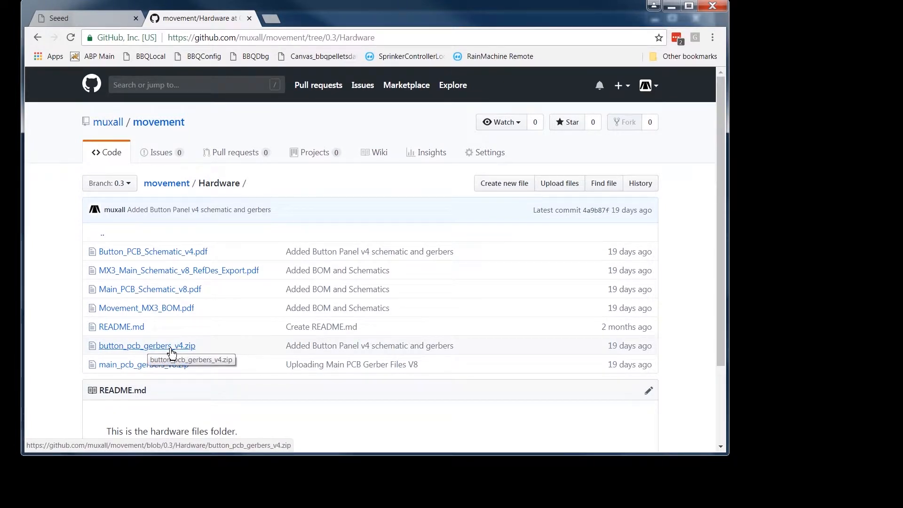
key("alt+Tab")
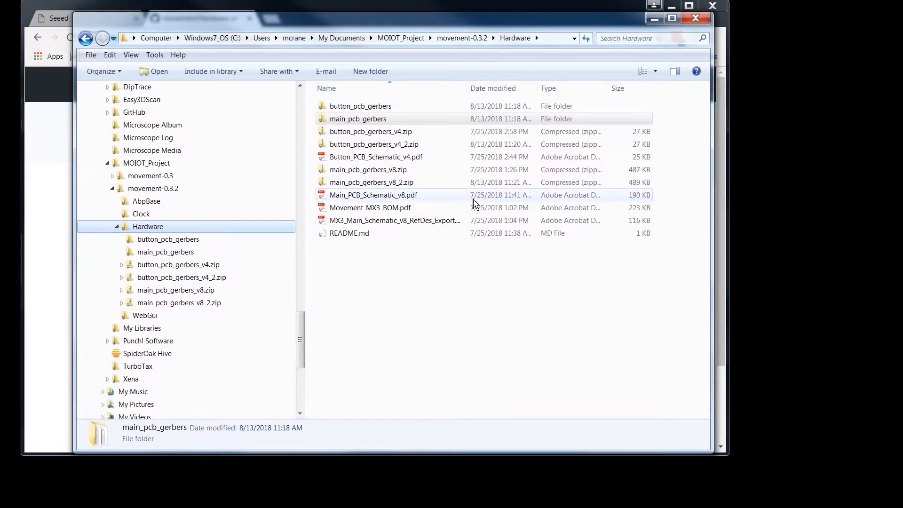
Step: Delete the outdated button_pcb_gerbers_v4.zip and main_pcb_gerbers_v8.zip archives from the local Hardware folder
left_click(381, 136)
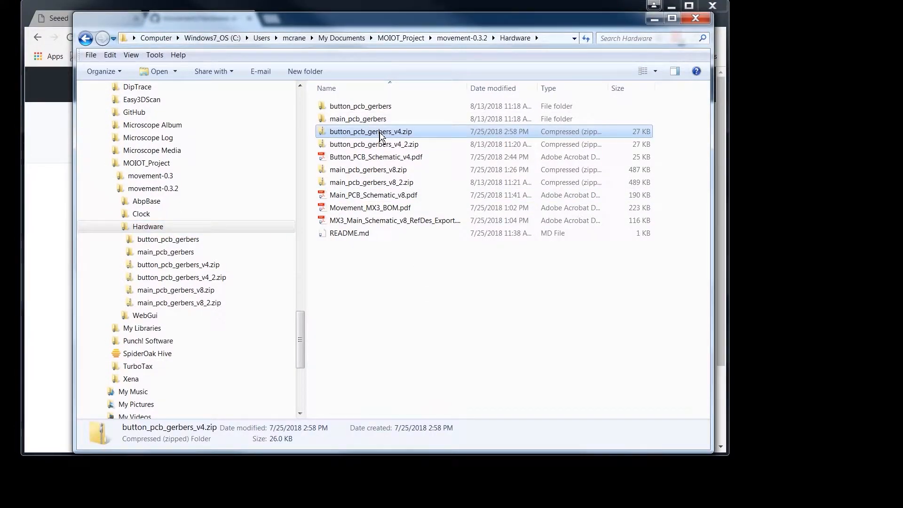
right_click(381, 136)
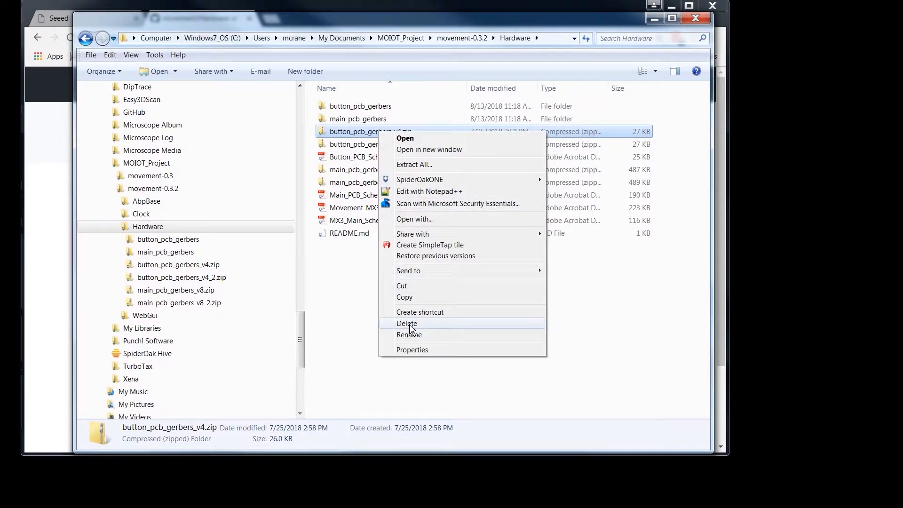
left_click(408, 324)
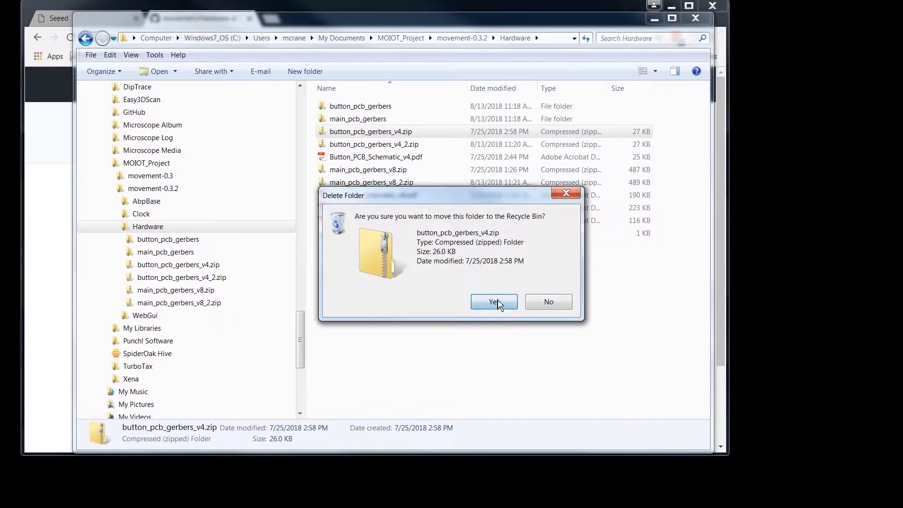
left_click(496, 304)
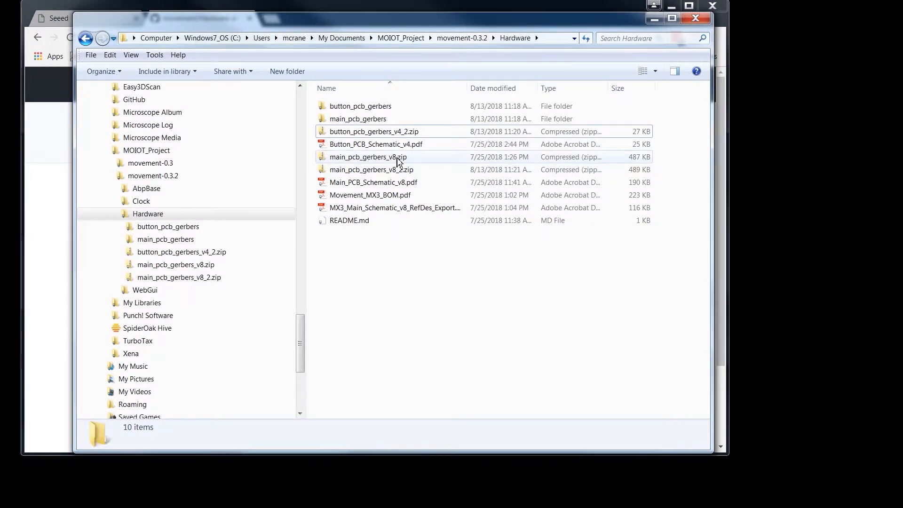
left_click(398, 160)
right_click(398, 160)
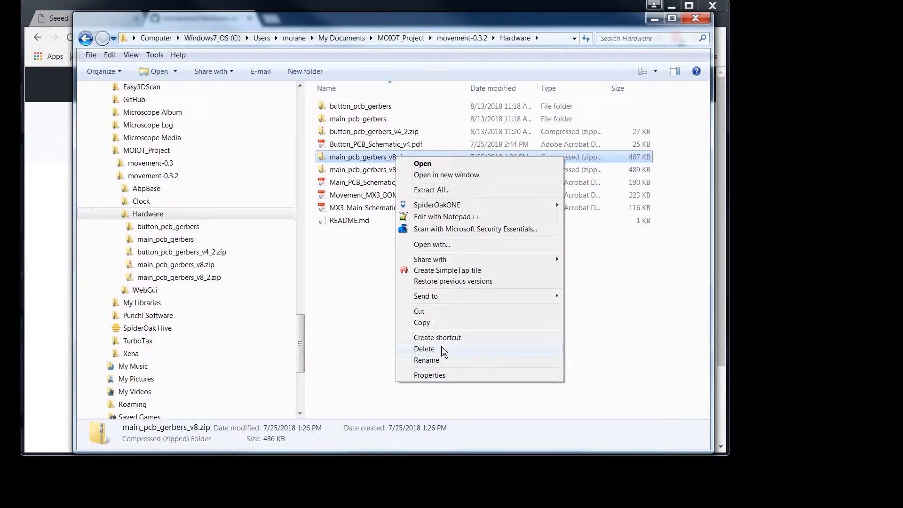
left_click(442, 351)
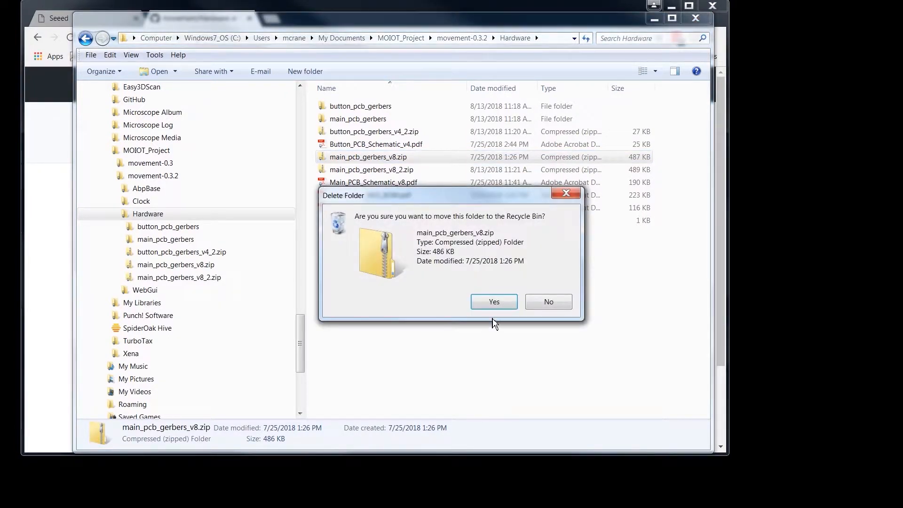
left_click(497, 302)
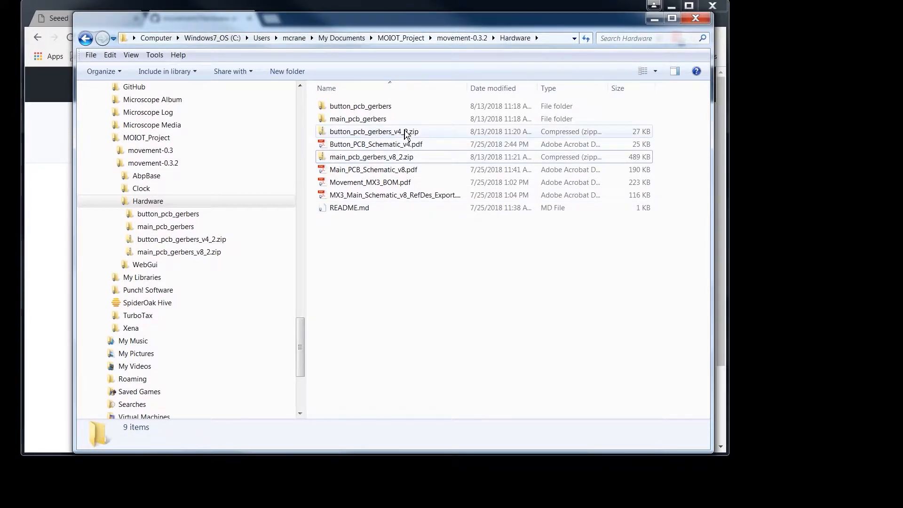
Step: Rename button_pcb_gerbers_v4_2.zip as button_pcb_gerbers_v4.zip
left_click(405, 134)
right_click(405, 134)
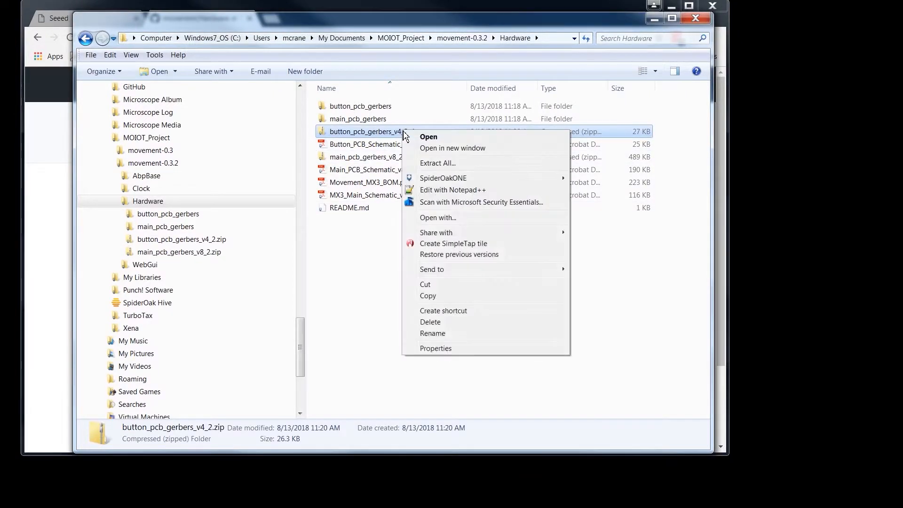
left_click(435, 334)
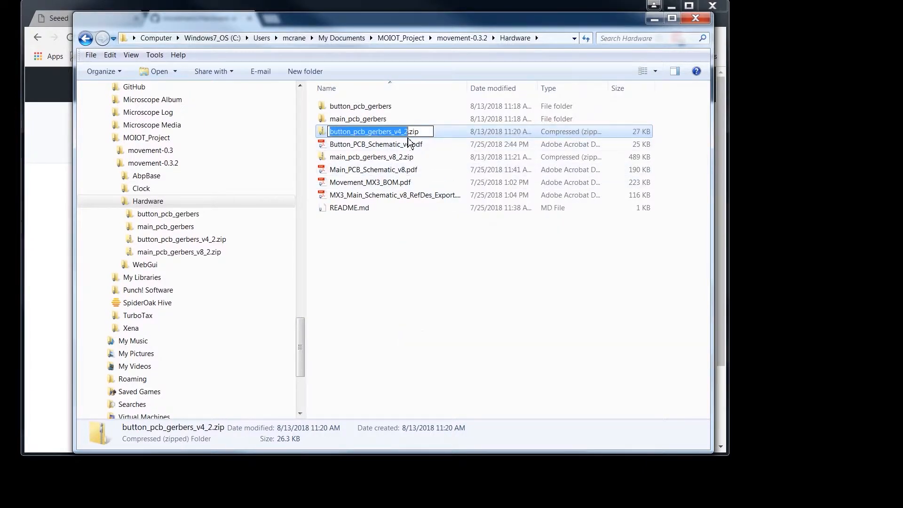
key("Right")
key("Left")
key("BackSpace")
key("BackSpace")
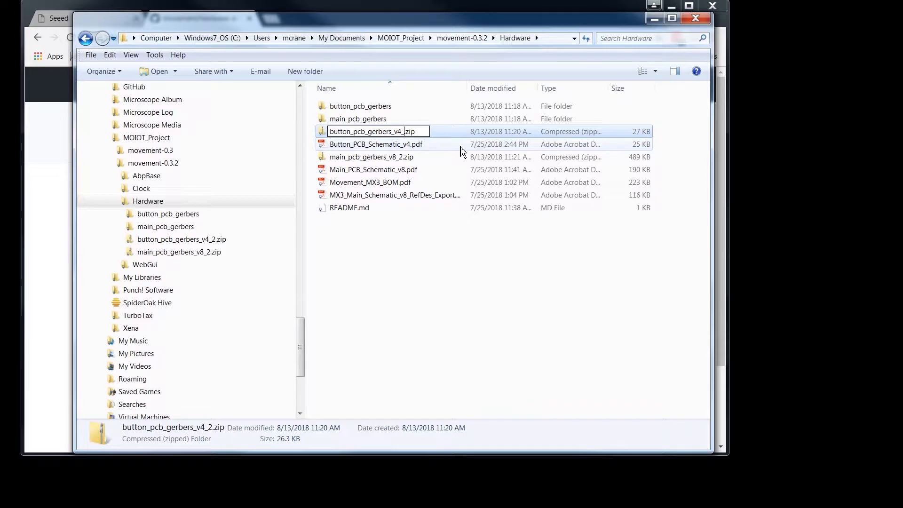
key("Return")
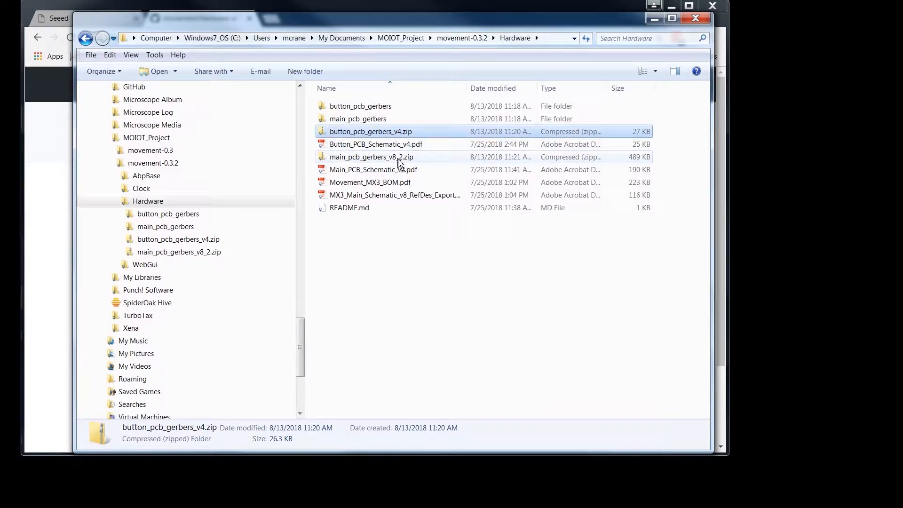
Step: Rename main_pcb_gerbers_v8_2.zip as main_pcb_gerbers_v8.zip
right_click(398, 158)
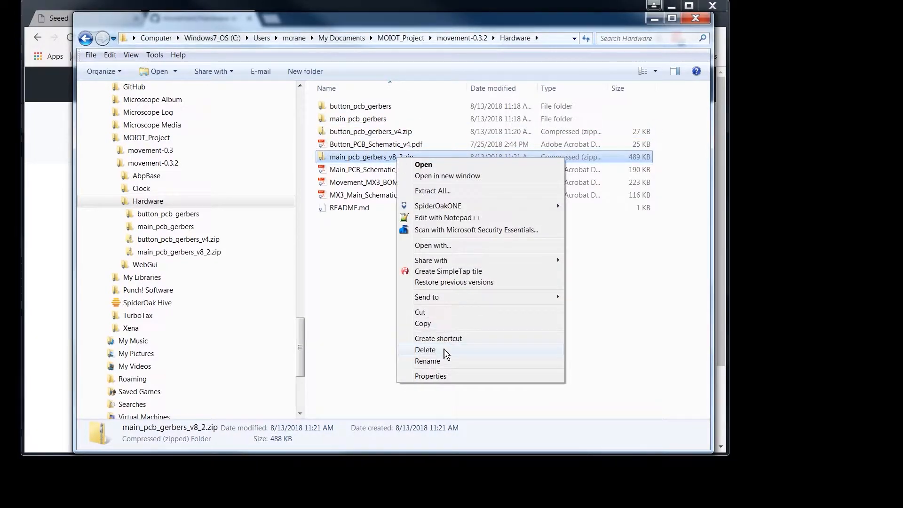
left_click(442, 361)
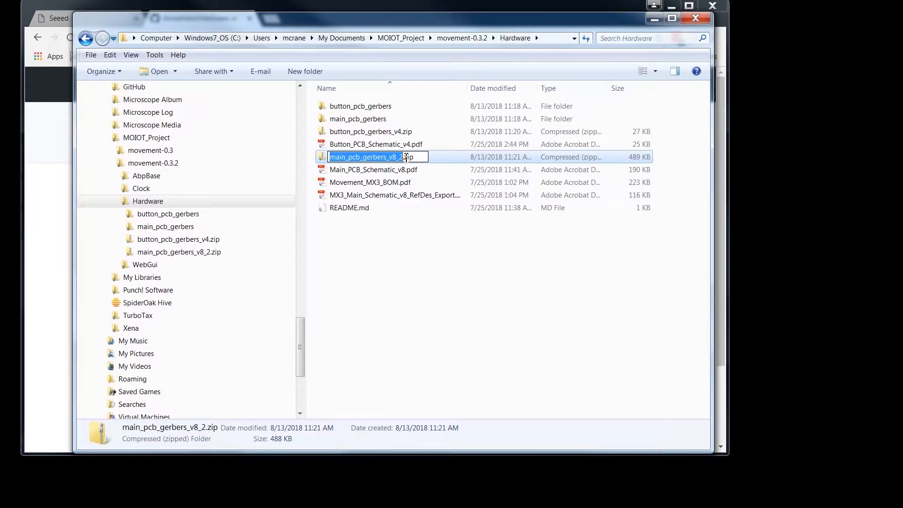
left_click(402, 159)
key("BackSpace")
key("BackSpace")
key("Return")
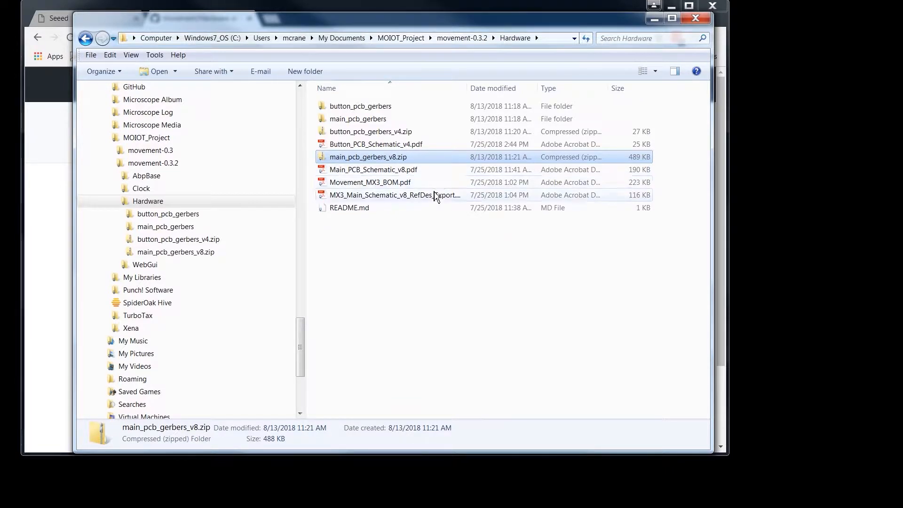
Step: Return to GitHub and add main_pcb_gerbers_v8.zip and button_pcb_gerbers_v4.zip as uploads to the repository's Hardware folder on branch 0.3
left_click(658, 23)
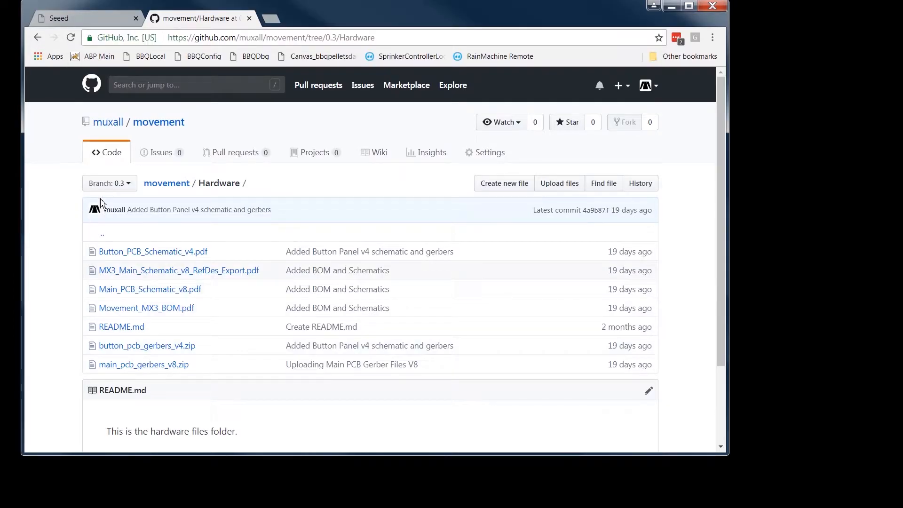
left_click(558, 185)
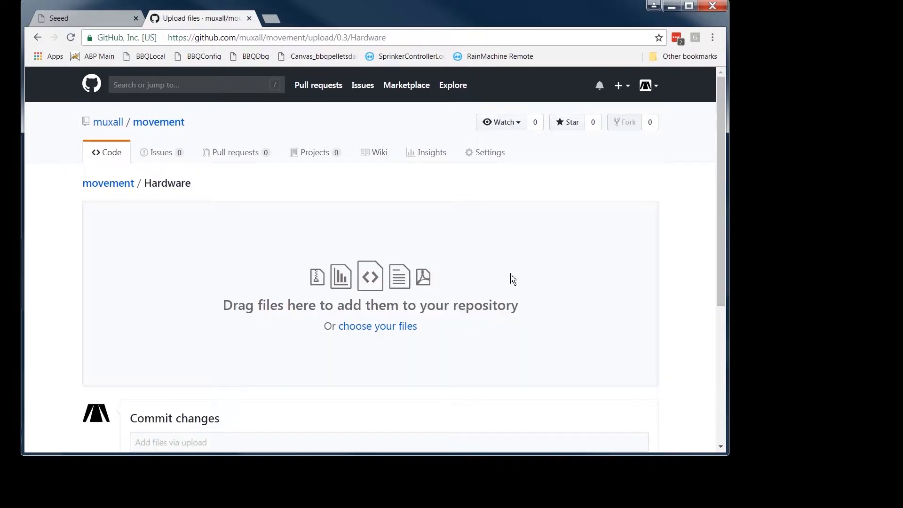
left_click(381, 334)
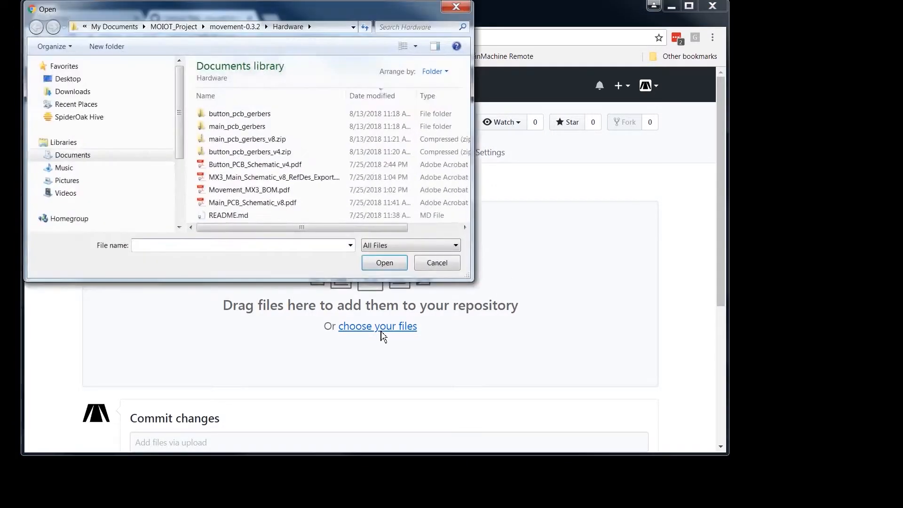
left_click(256, 140)
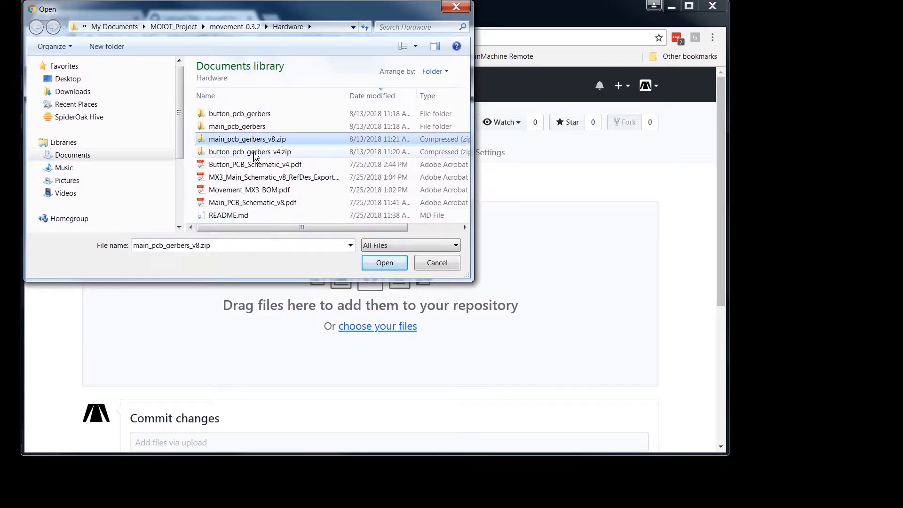
left_click(254, 153, "ctrl")
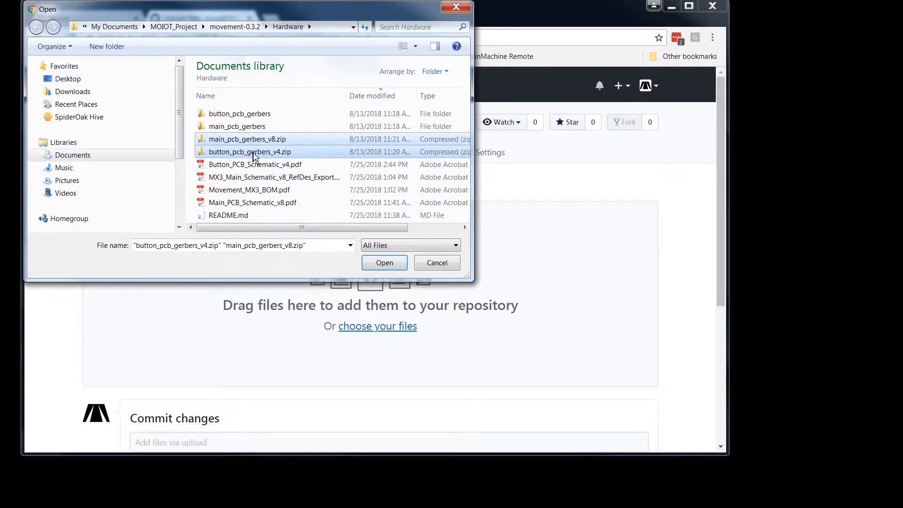
left_click(392, 264)
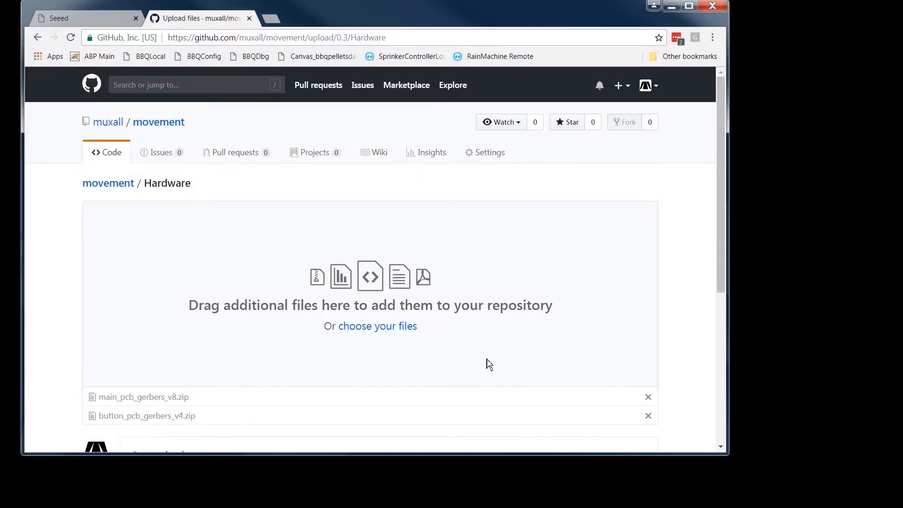
scroll(497, 362, "down", 4)
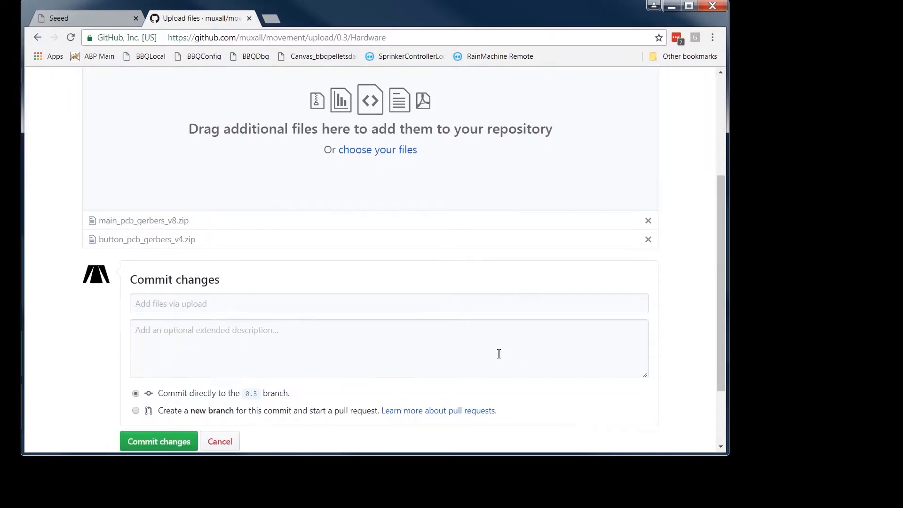
scroll(499, 354, "down", 2)
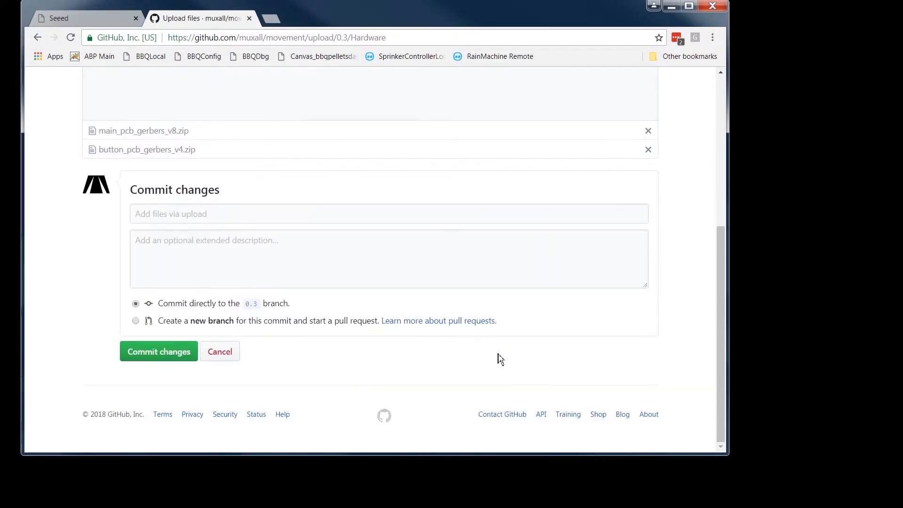
Step: Propose the uploaded zips on a new branch named muxall-patch-1 to start a pull request
left_click(135, 321)
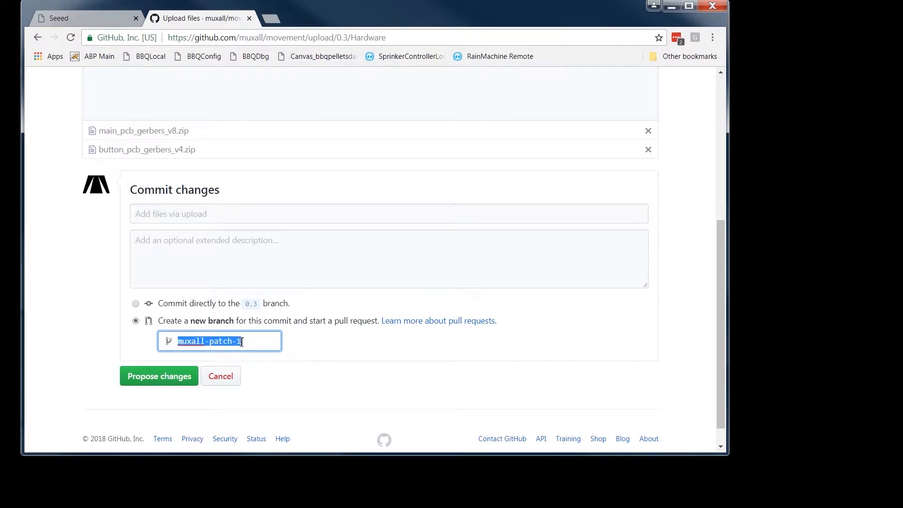
left_click(174, 380)
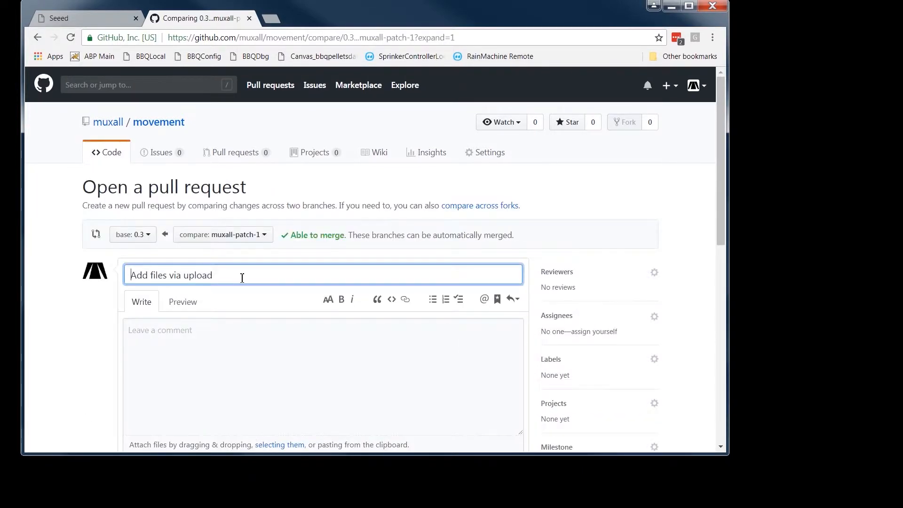
Step: Replace the pull request title with "Added N/C Drill files to Main and Button Gerber.zips"
scroll(243, 277, "down", 2)
left_click_drag(220, 157, 127, 160)
type("Added N/C Dr")
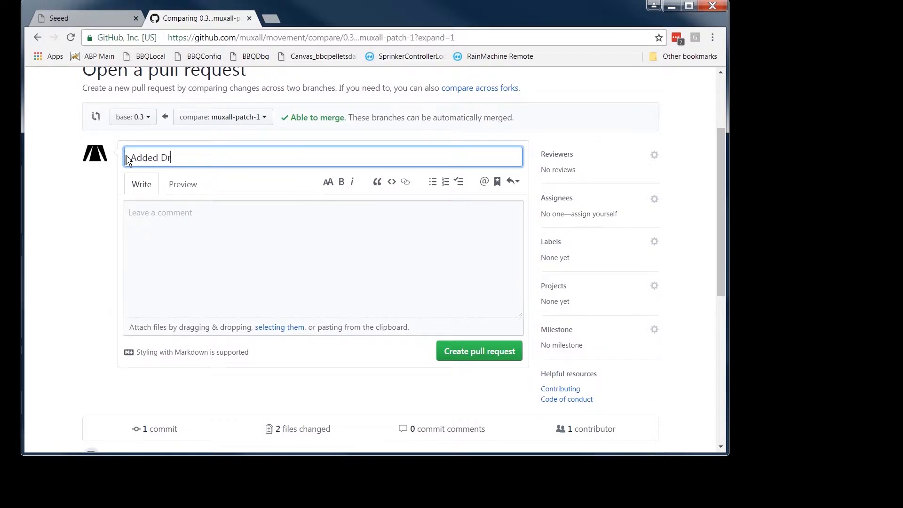
type("ill")
key("ctrl+Left")
type("N/C")
key("End")
type("files to Main and Button Gerber.zips")
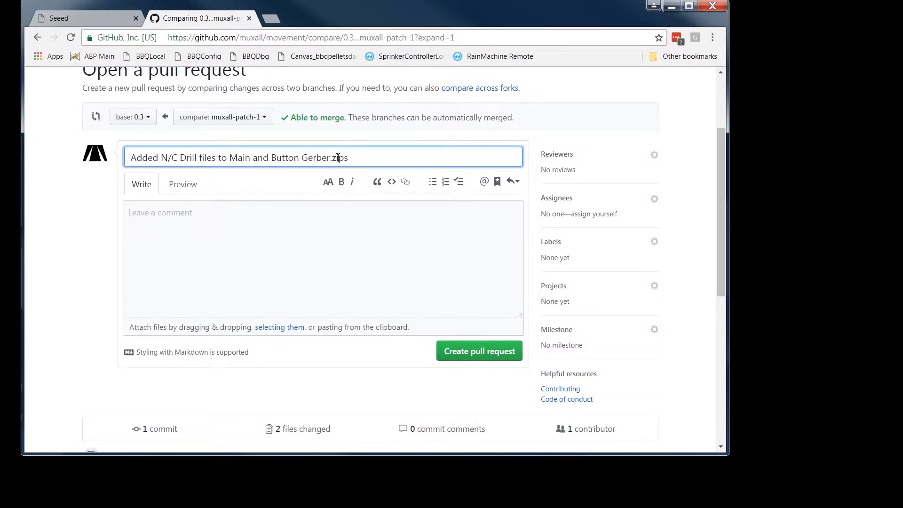
Step: Copy the full title into the pull request comment, shorten the title to "Added N/C Drill files", and create the pull request
left_click_drag(321, 155, 127, 158)
key("ctrl+c")
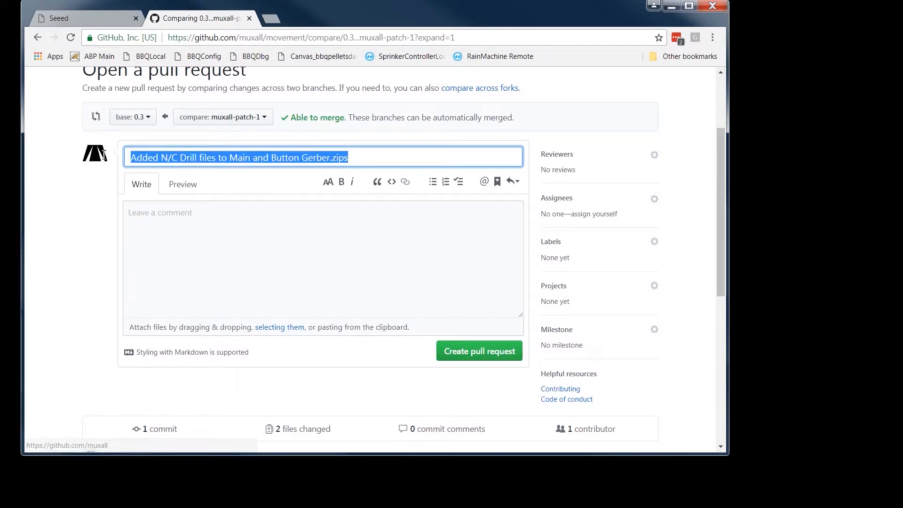
mouse_move(103, 159)
left_click(162, 216)
key("ctrl+v")
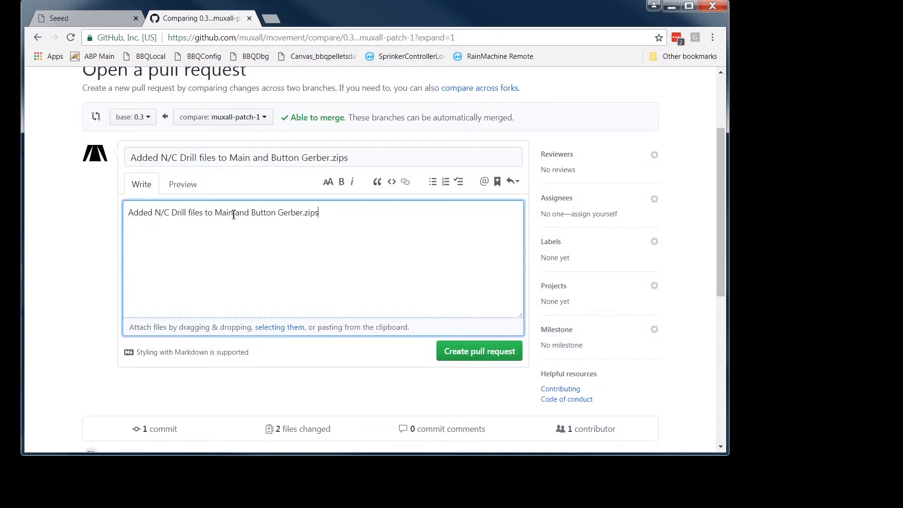
left_click_drag(376, 160, 219, 160)
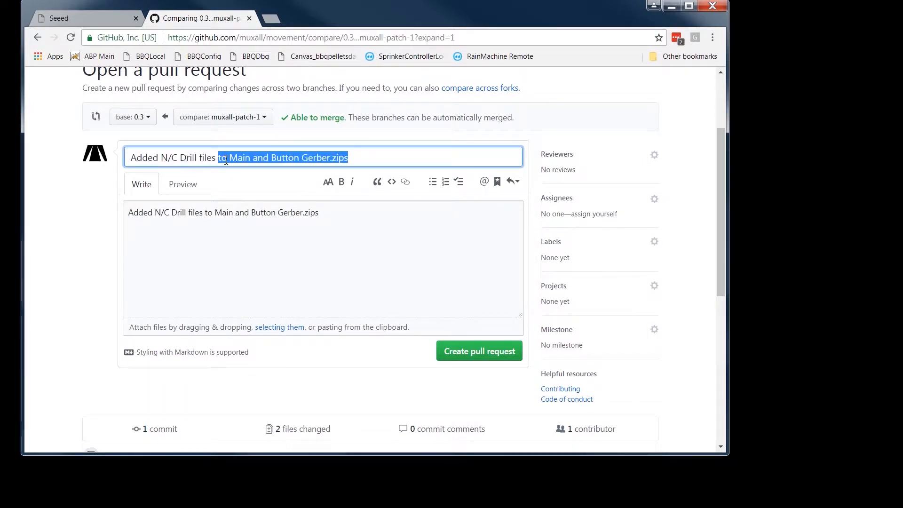
key("BackSpace")
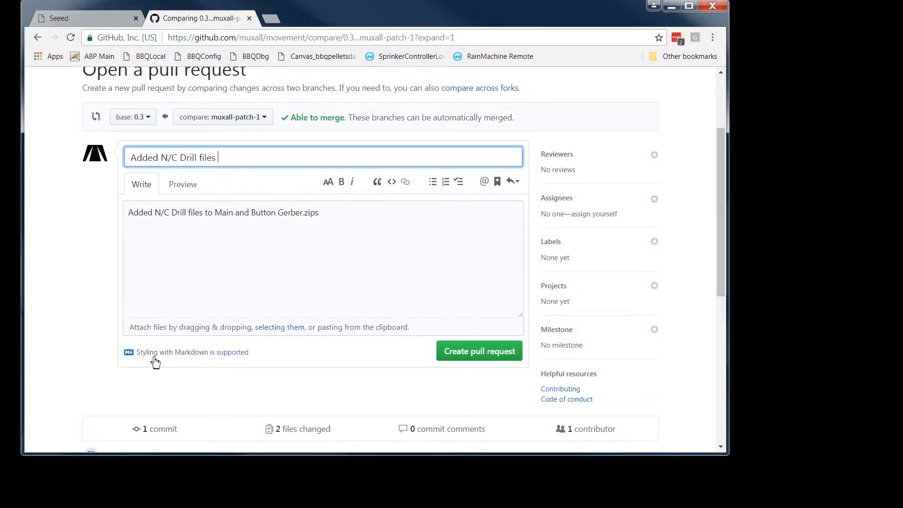
left_click(487, 359)
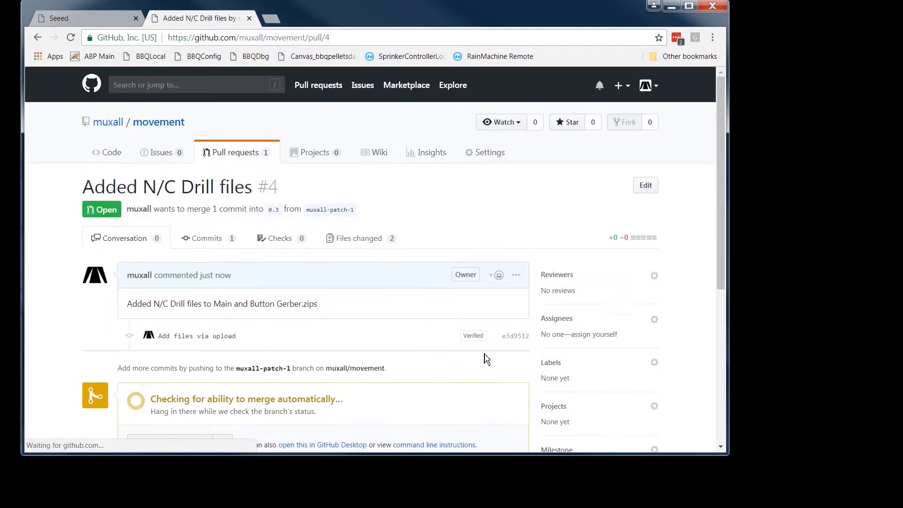
Step: Merge the pull request into branch 0.3 and delete the muxall-patch-1 branch
scroll(398, 324, "down", 5)
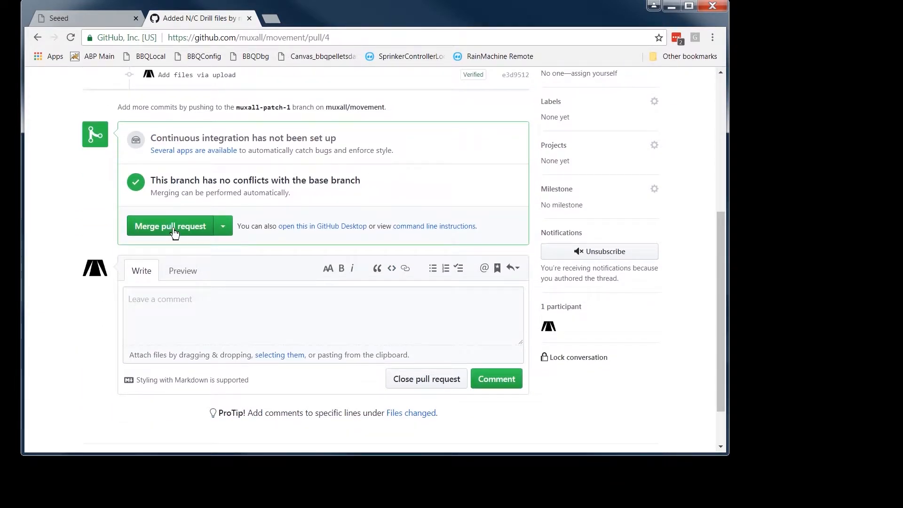
left_click(174, 227)
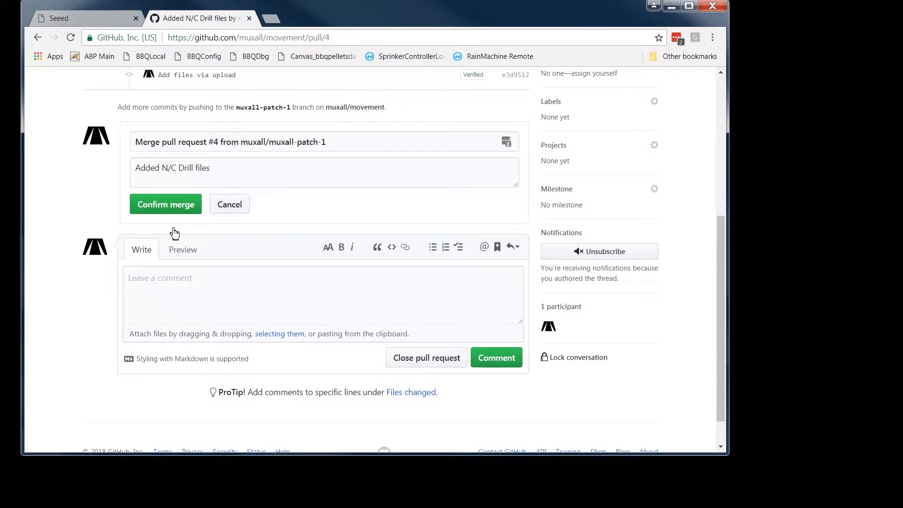
left_click(164, 208)
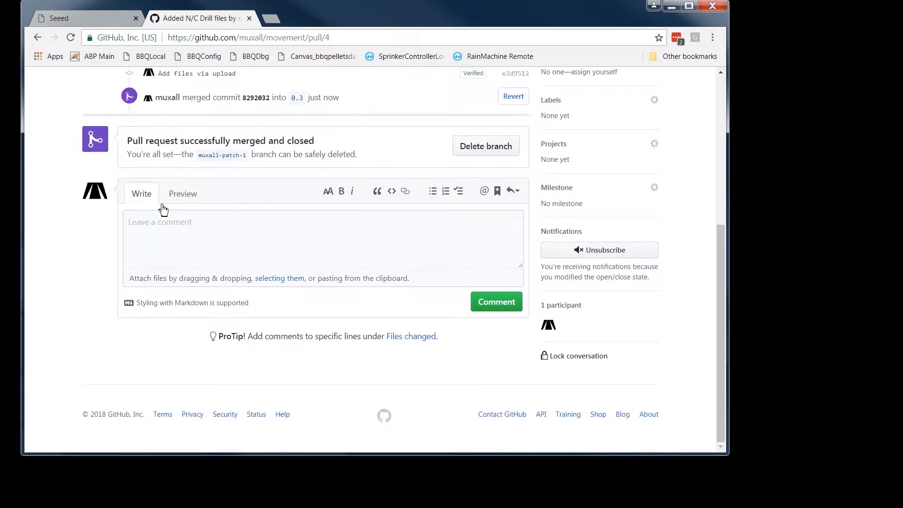
left_click(488, 150)
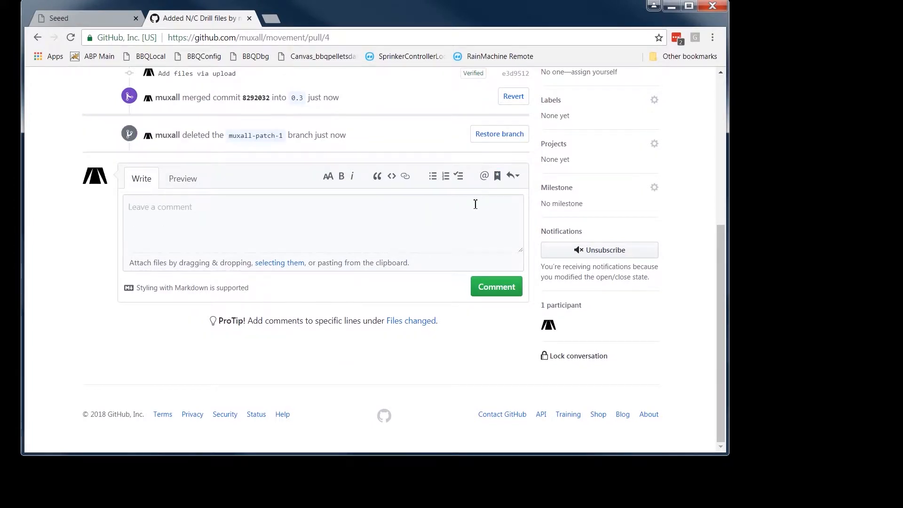
Step: Check the uploaded Gerber zips in the movement repository's Hardware folder, then return to the repository root
scroll(476, 204, "up", 4)
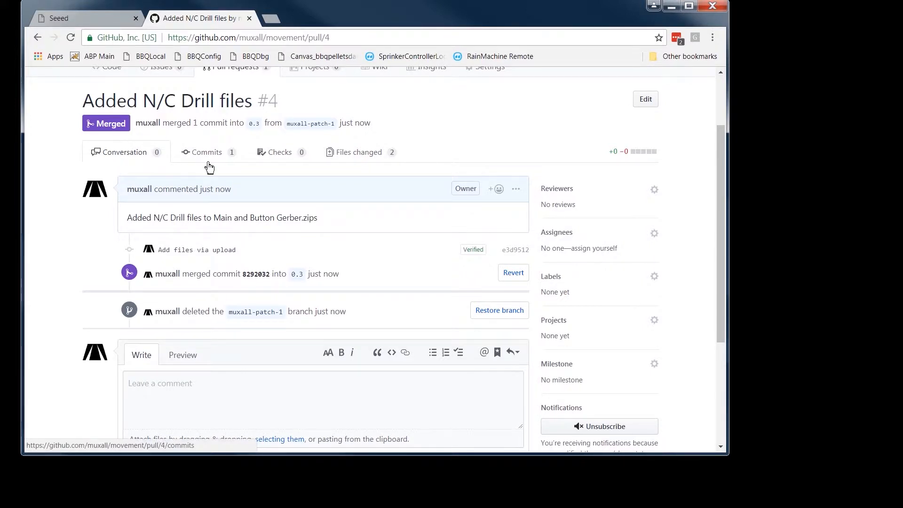
scroll(205, 162, "up", 2)
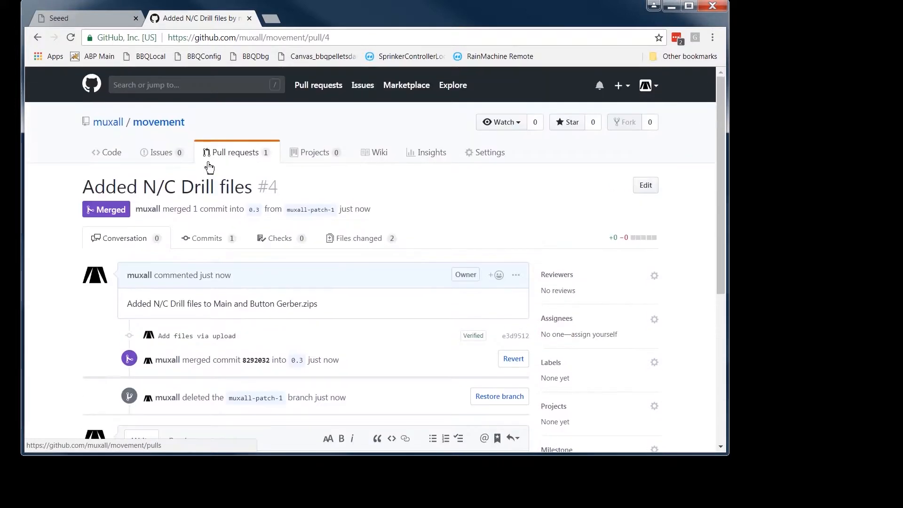
left_click(151, 125)
scroll(356, 298, "down", 4)
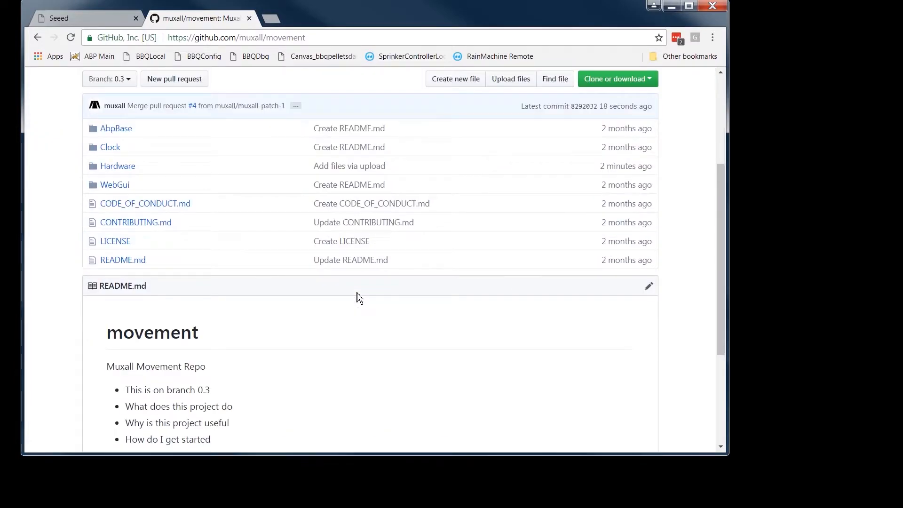
left_click(117, 168)
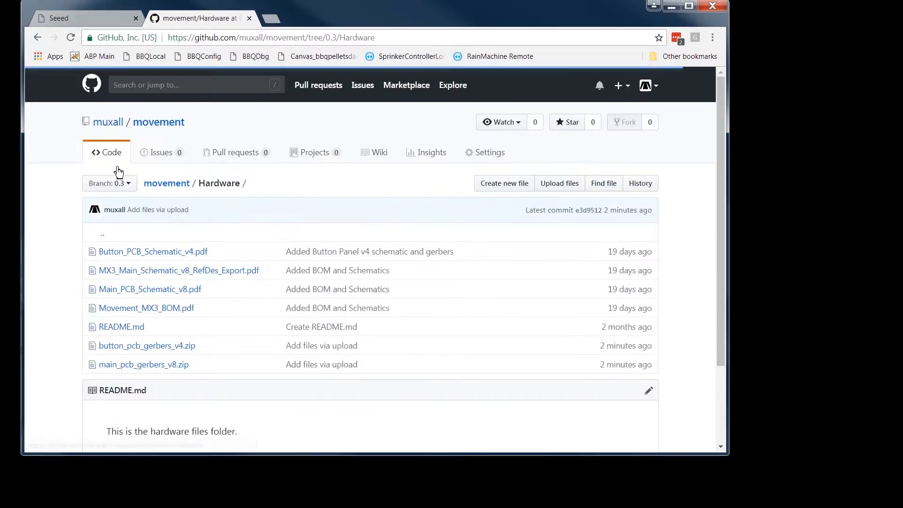
scroll(292, 306, "down", 1)
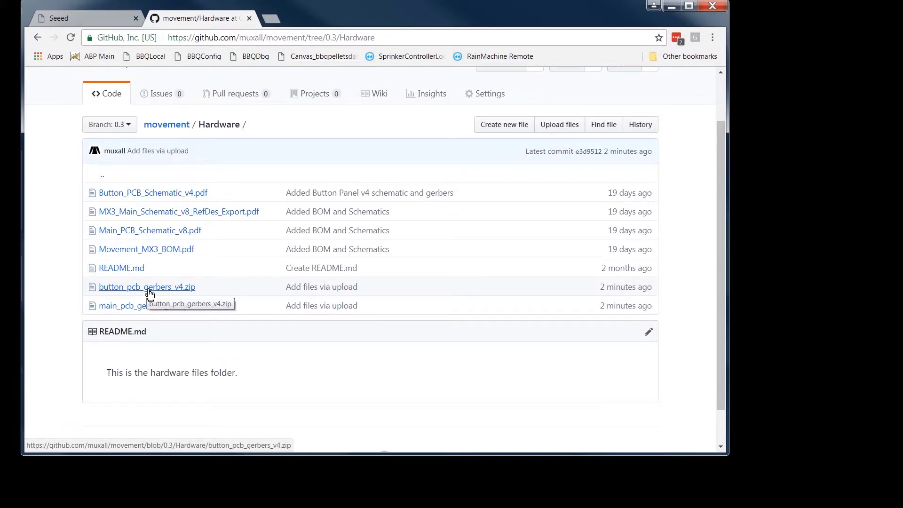
key("alt+Left")
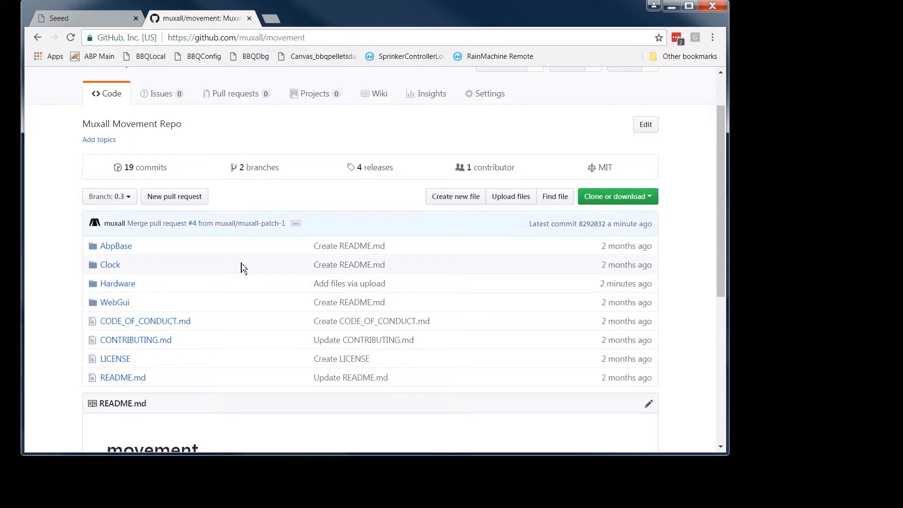
Step: Compare the Gerber zips in the Hardware folder with those in the repository root and their commit messages
scroll(292, 306, "up", 2)
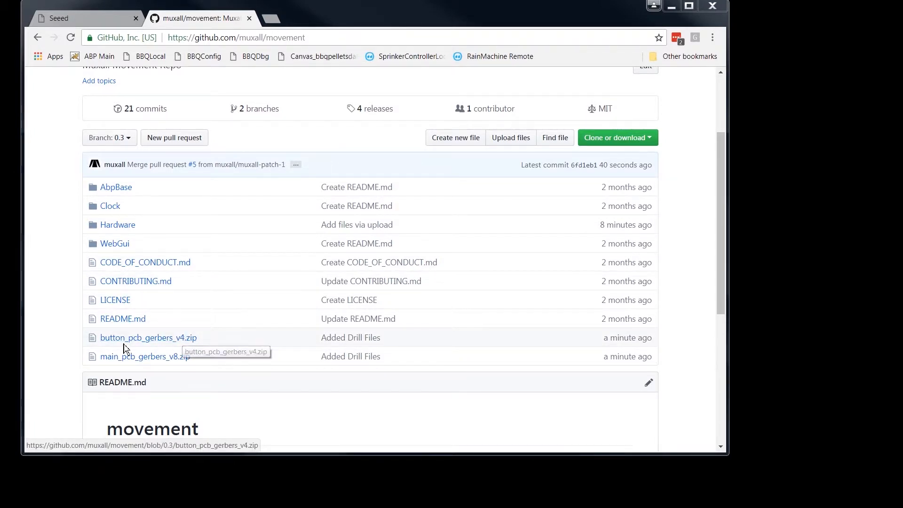
left_click(113, 225)
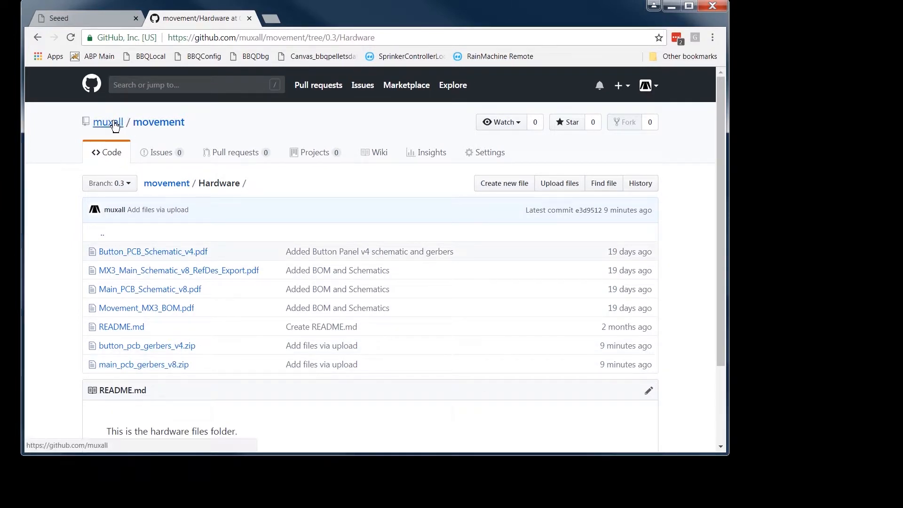
left_click(165, 184)
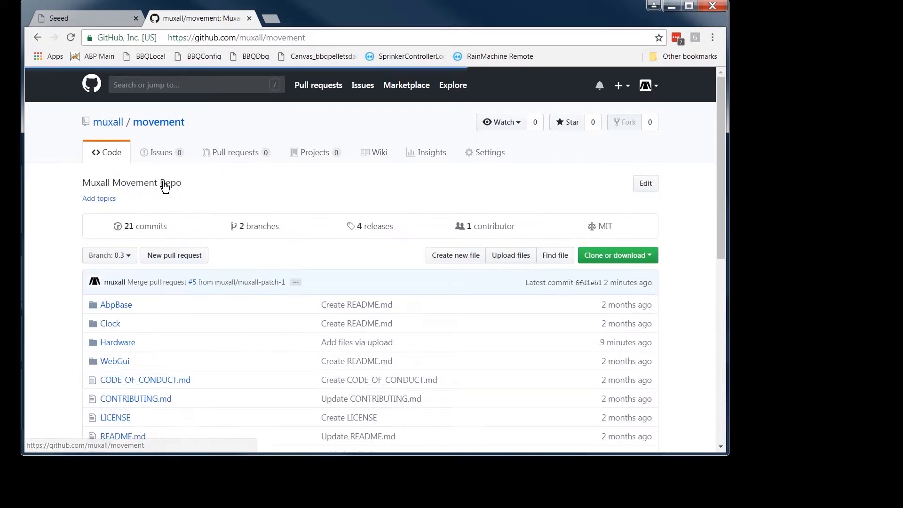
scroll(400, 413, "down", 5)
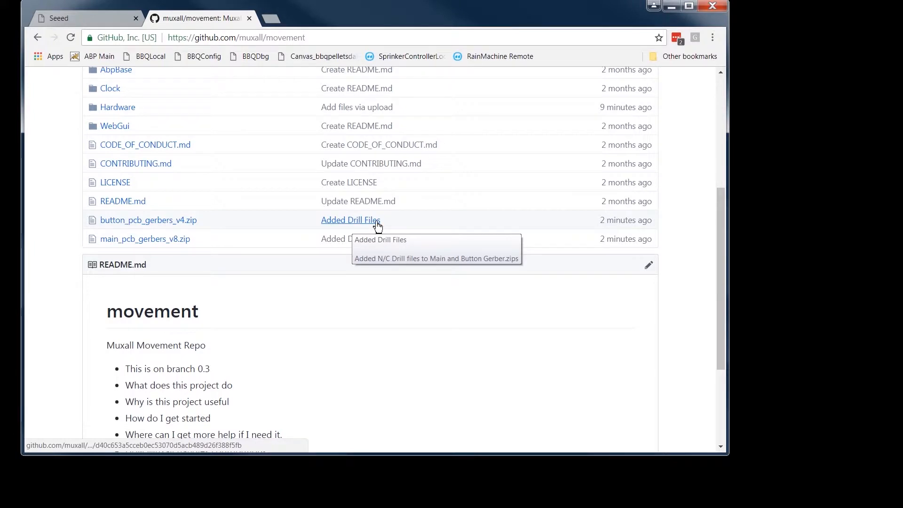
scroll(251, 262, "up", 1)
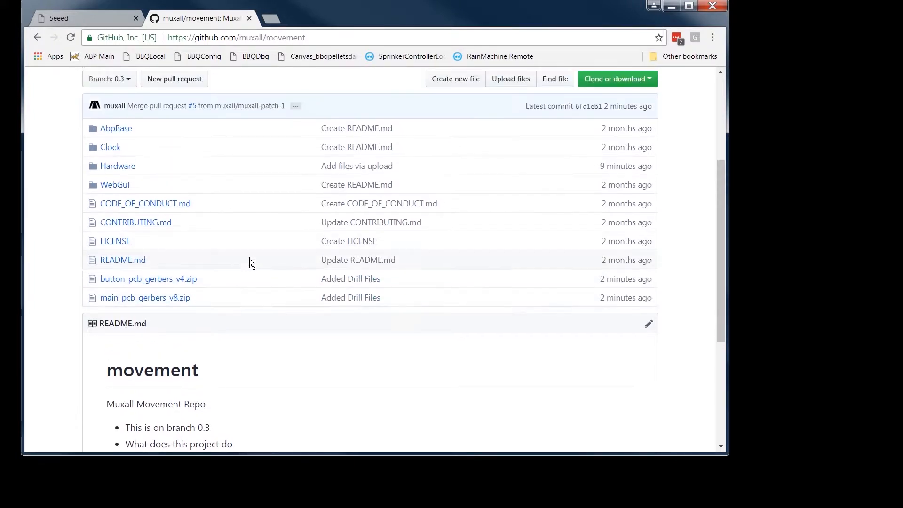
Step: Delete button_pcb_gerbers_v4.zip from the repository root, committing directly to the 0.3 branch
left_click(177, 281)
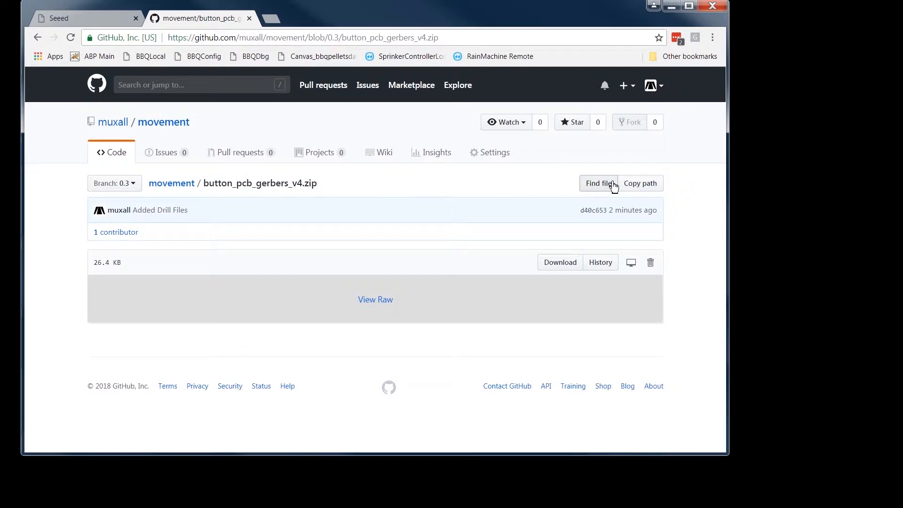
left_click(651, 265)
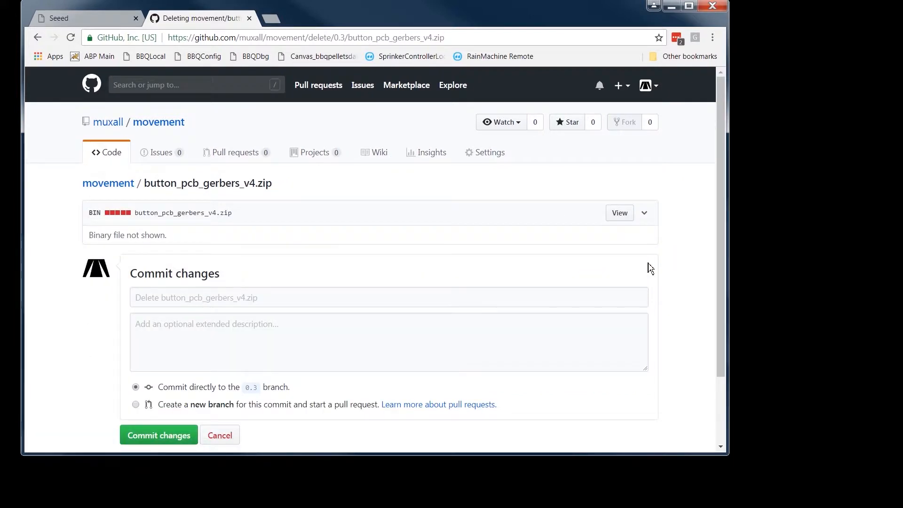
scroll(350, 317, "down", 3)
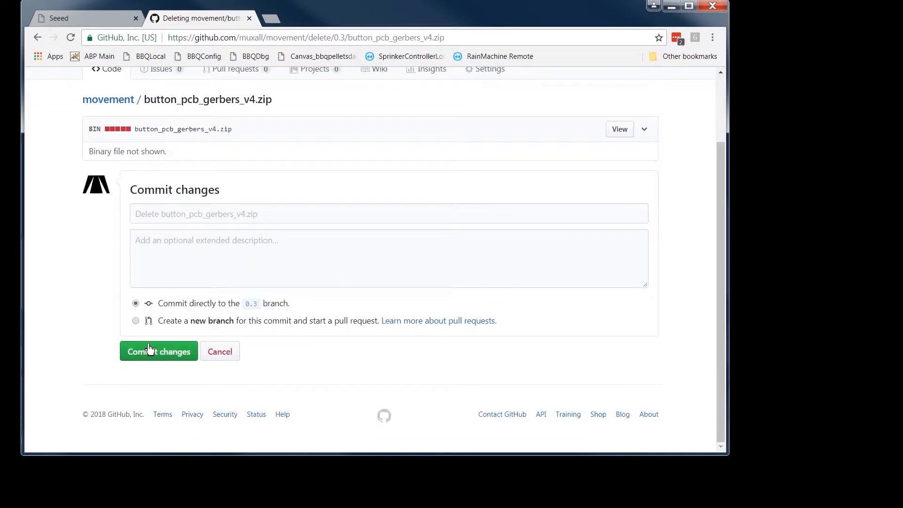
left_click(150, 350)
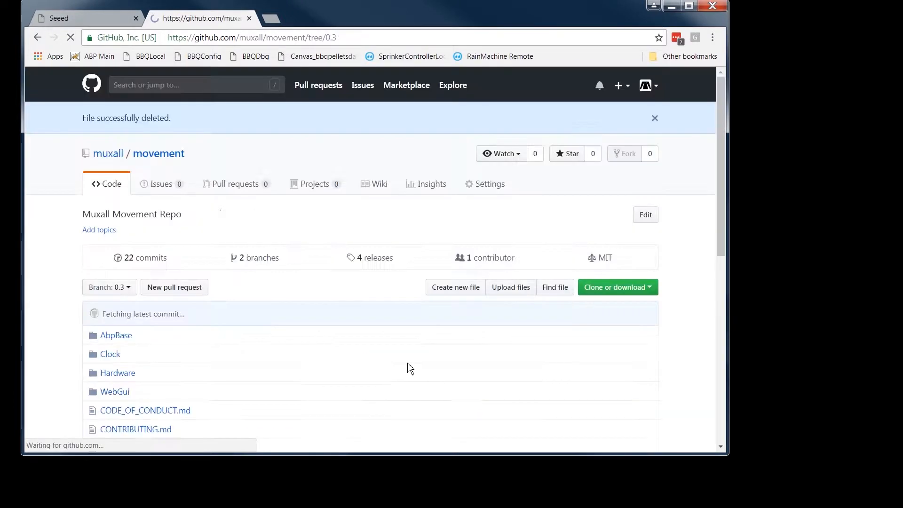
Step: Delete main_pcb_gerbers_v8.zip from the repository root, committing directly to the 0.3 branch
scroll(288, 377, "down", 4)
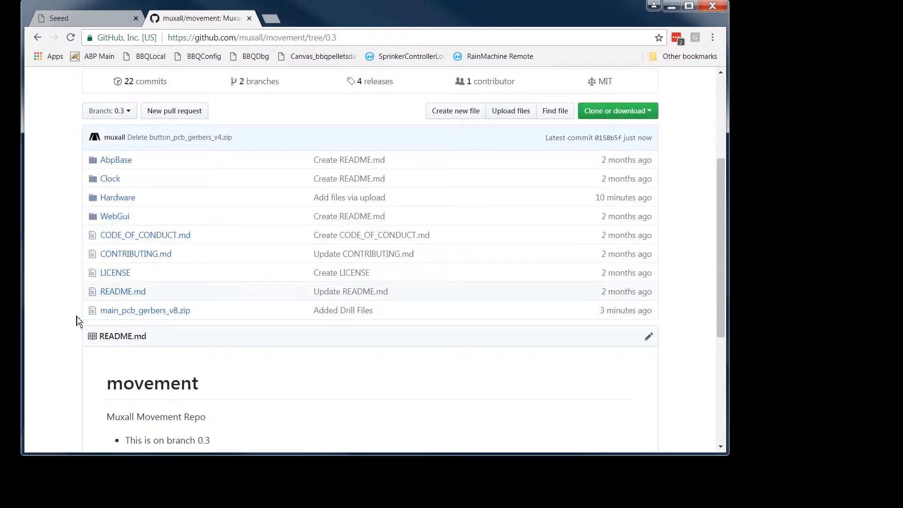
left_click(145, 312)
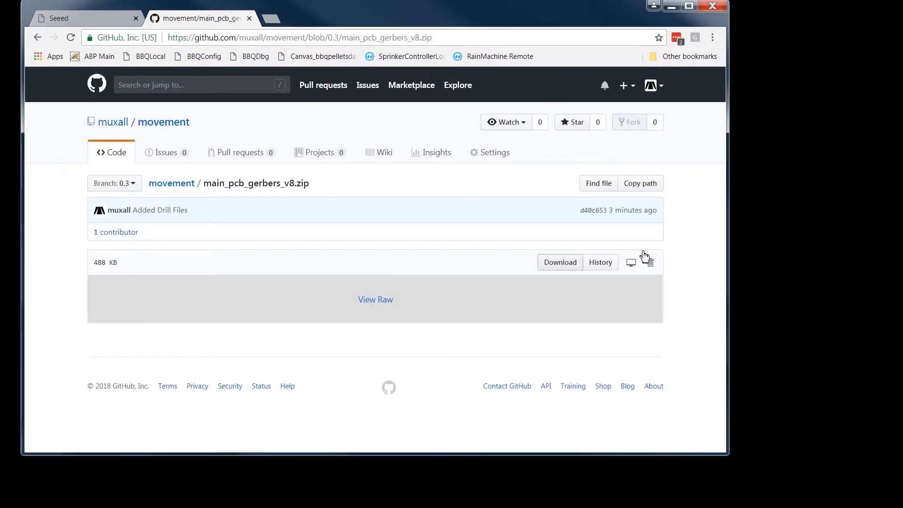
left_click(651, 264)
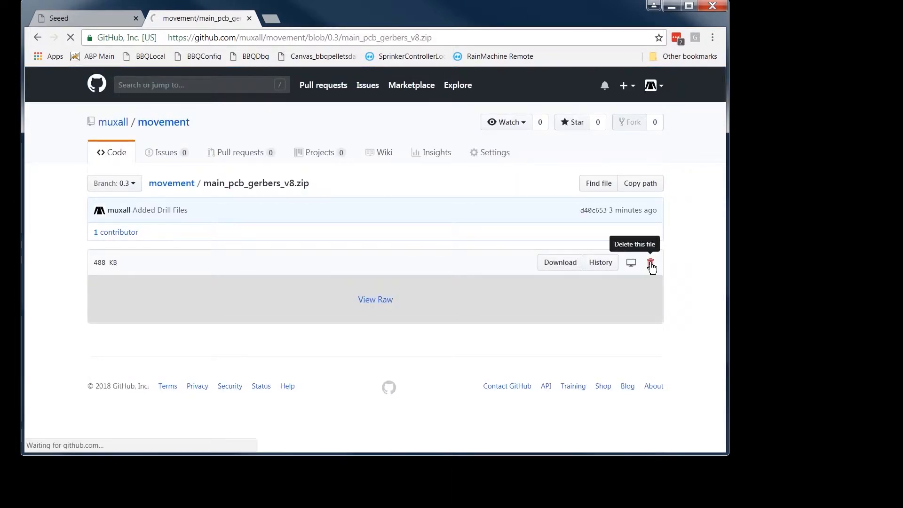
scroll(343, 373, "down", 3)
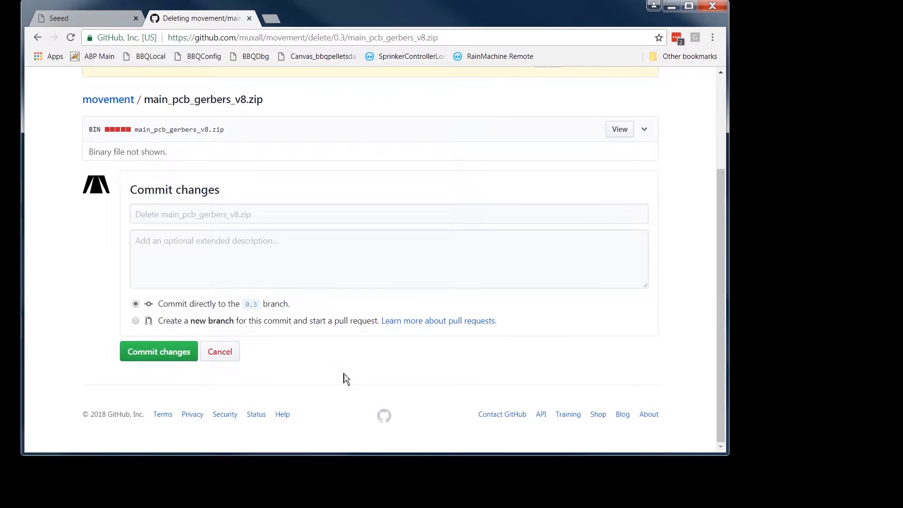
left_click(161, 356)
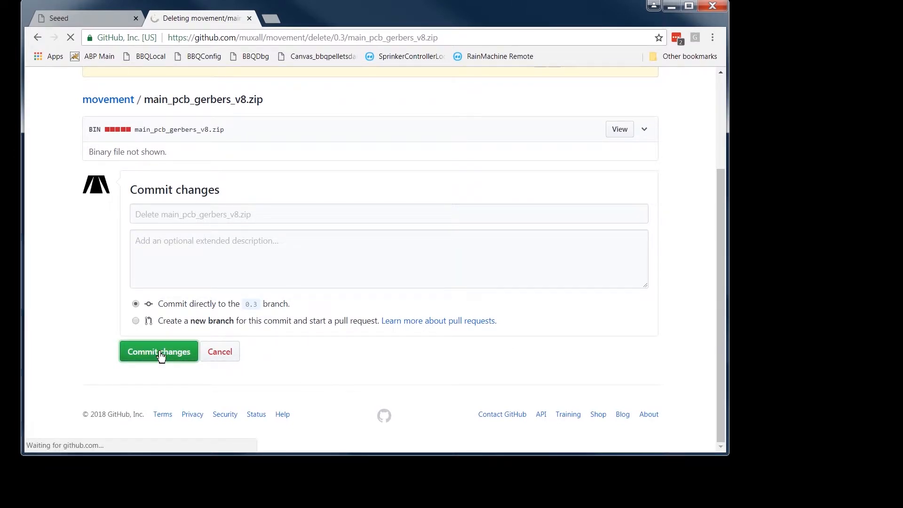
scroll(284, 368, "down", 5)
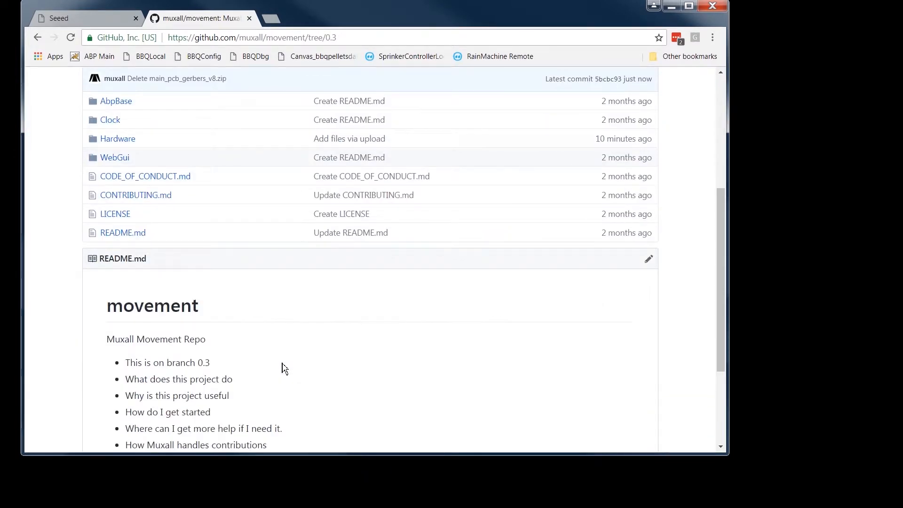
scroll(283, 369, "up", 1)
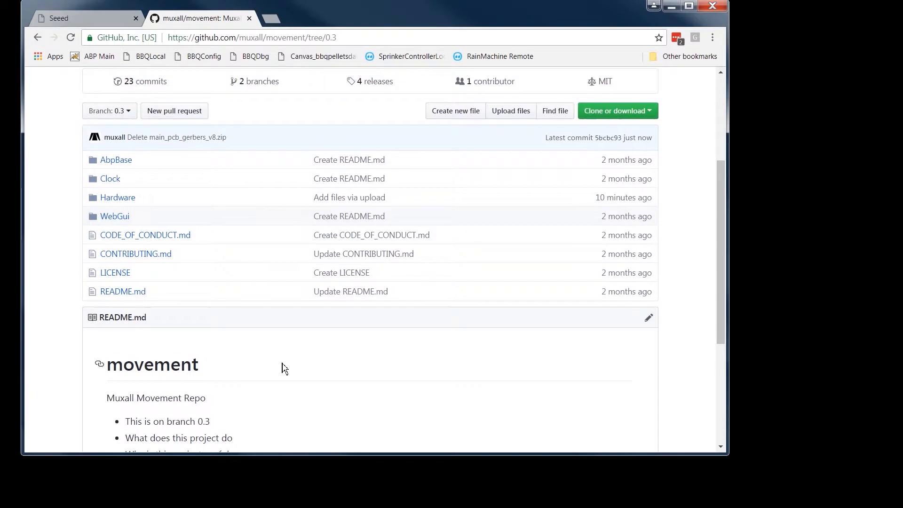
Step: Upload main_pcb_gerbers_v8.zip and button_pcb_gerbers_v4.zip to the movement repository's Hardware folder
left_click(125, 199)
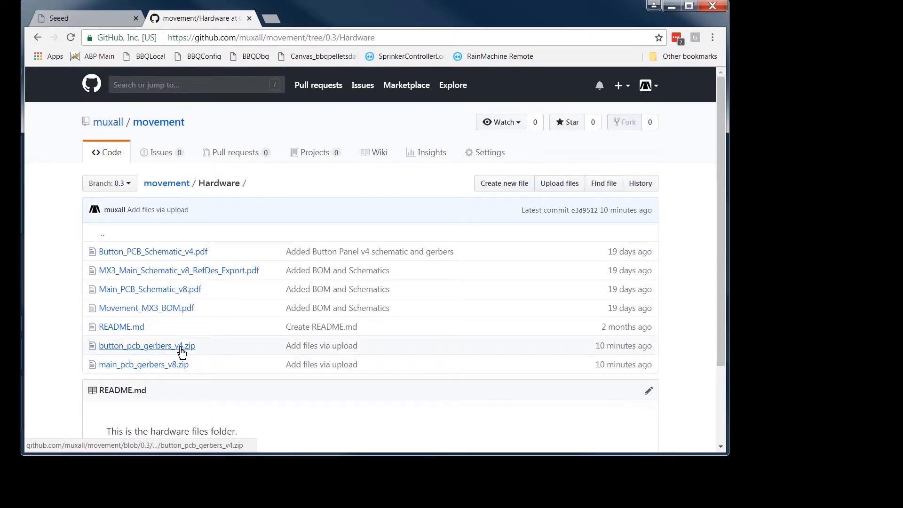
left_click(567, 187)
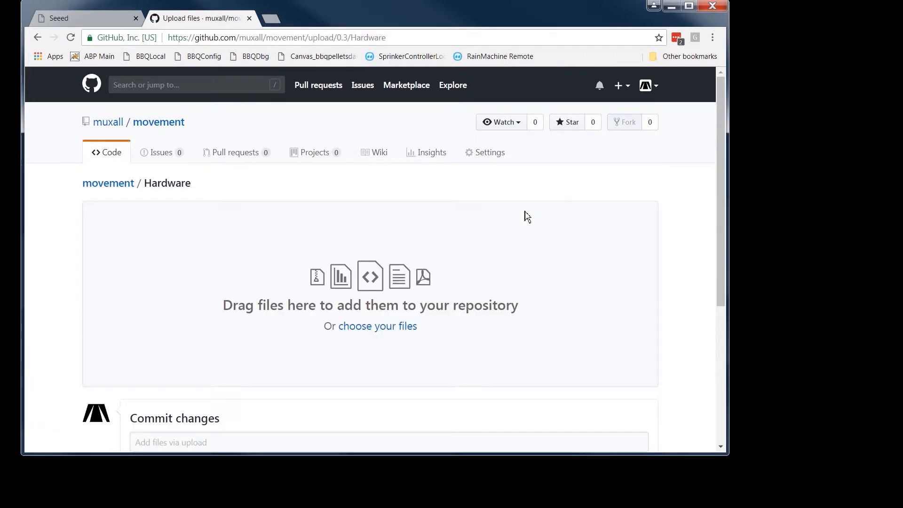
left_click(389, 328)
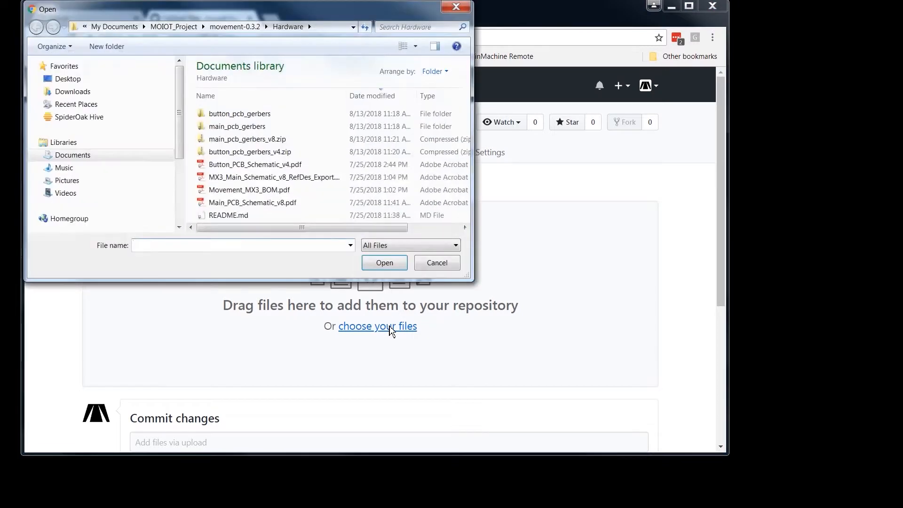
left_click(254, 143)
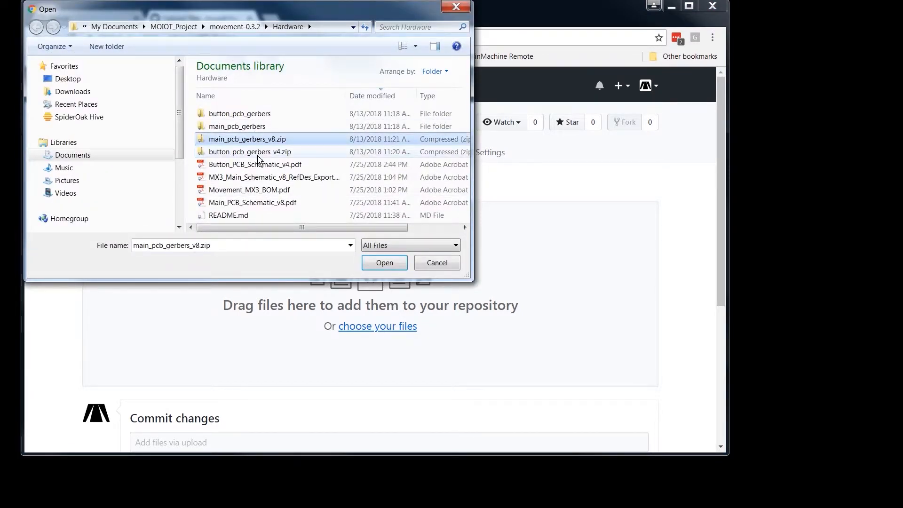
left_click(258, 154, "ctrl")
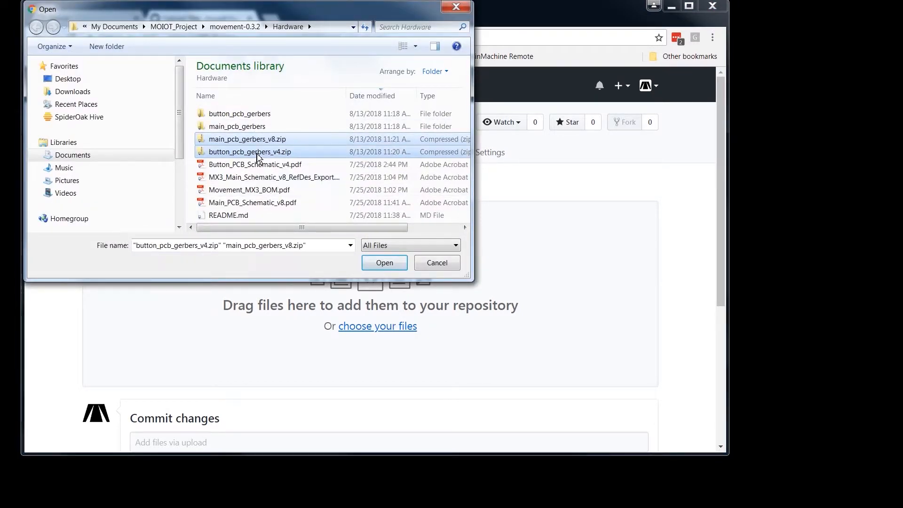
left_click(385, 264)
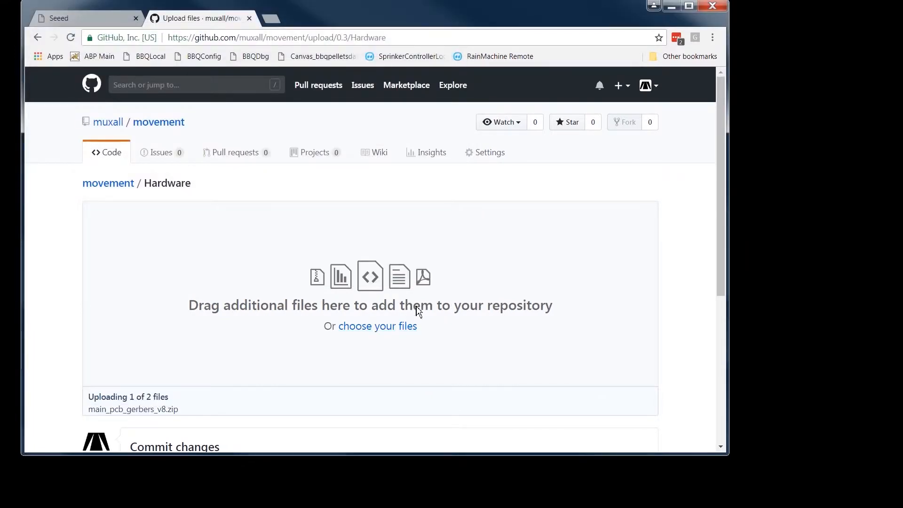
Step: Title the upload commit "Added Drill files" and describe it as "Added N/C Drill files to Main and Button Gerber.zips"
scroll(441, 325, "down", 3)
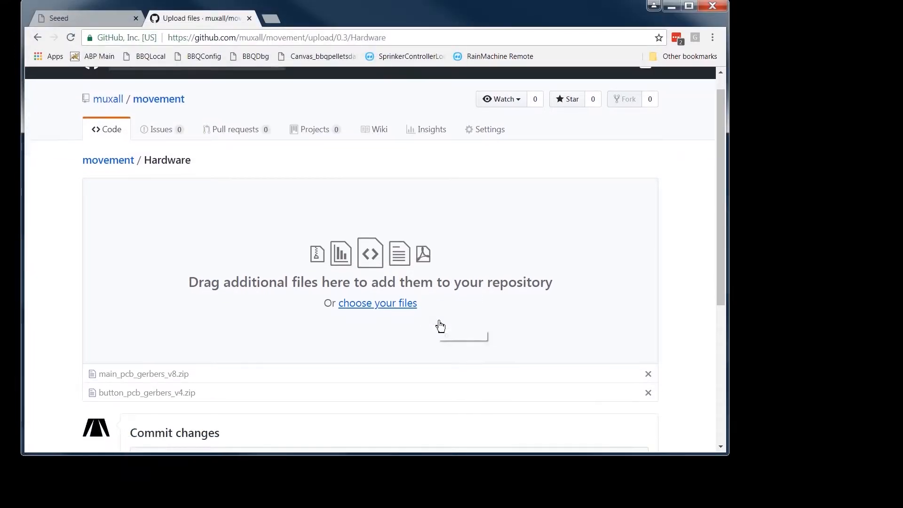
left_click(237, 364)
type("Added N/C Drill files")
left_click(218, 385)
type("Added N/C Drill files to Main and Button Gerber.zips")
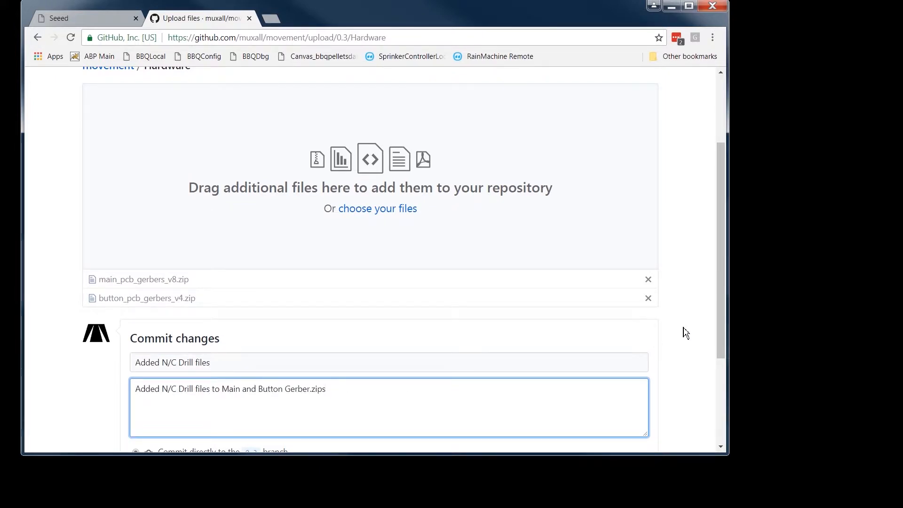
left_click_drag(720, 325, 719, 399)
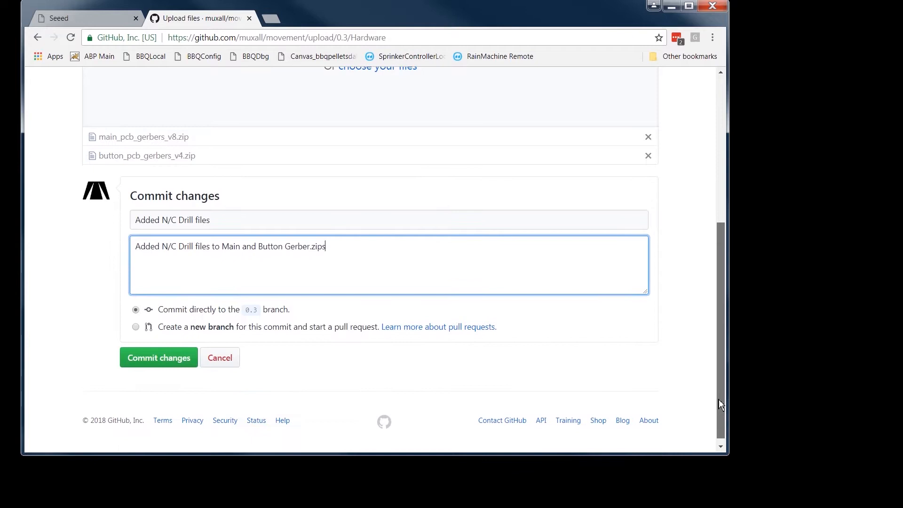
left_click(173, 220)
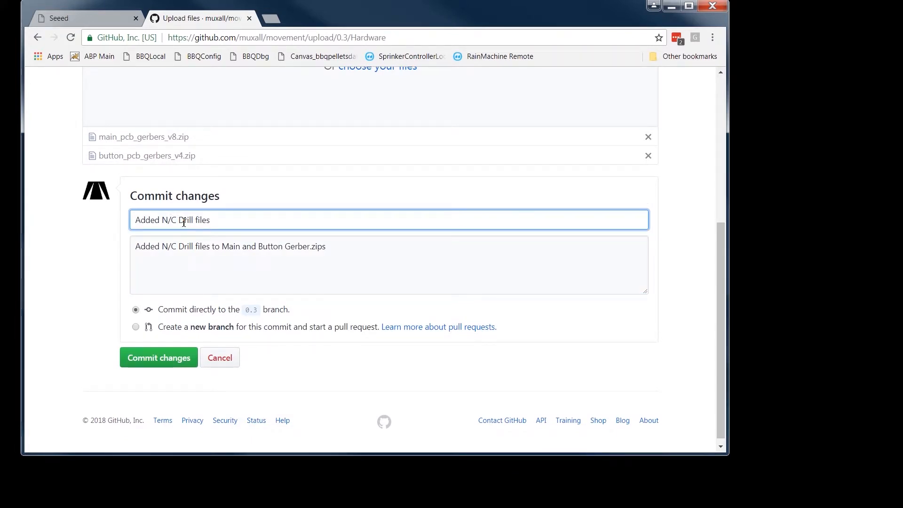
left_click_drag(178, 220, 168, 221)
key("BackSpace")
key("BackSpace")
Step: Commit the uploaded zips to a new branch and create a pull request into the 0.3 branch
left_click(135, 326)
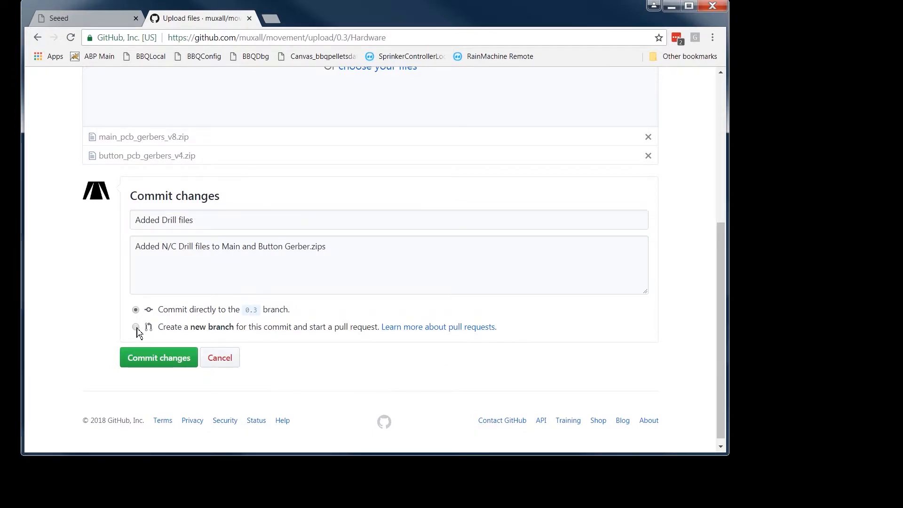
left_click(168, 387)
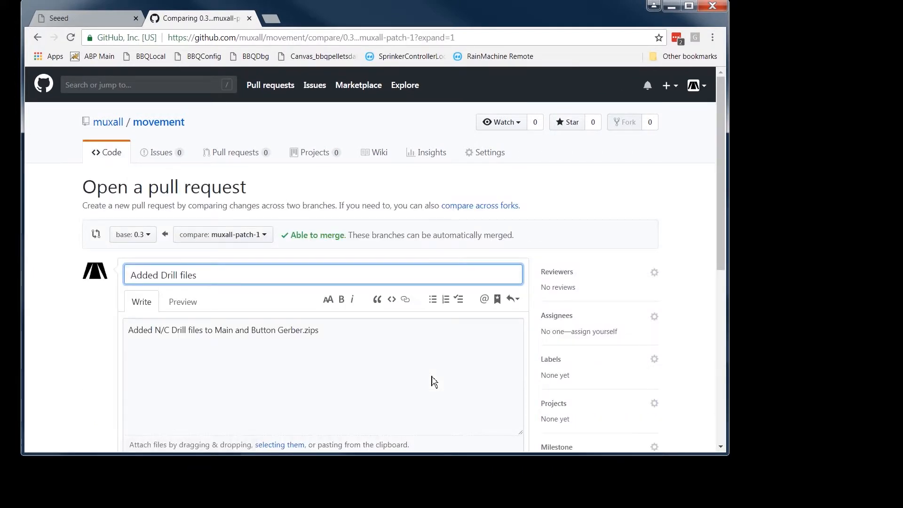
scroll(394, 348, "down", 1)
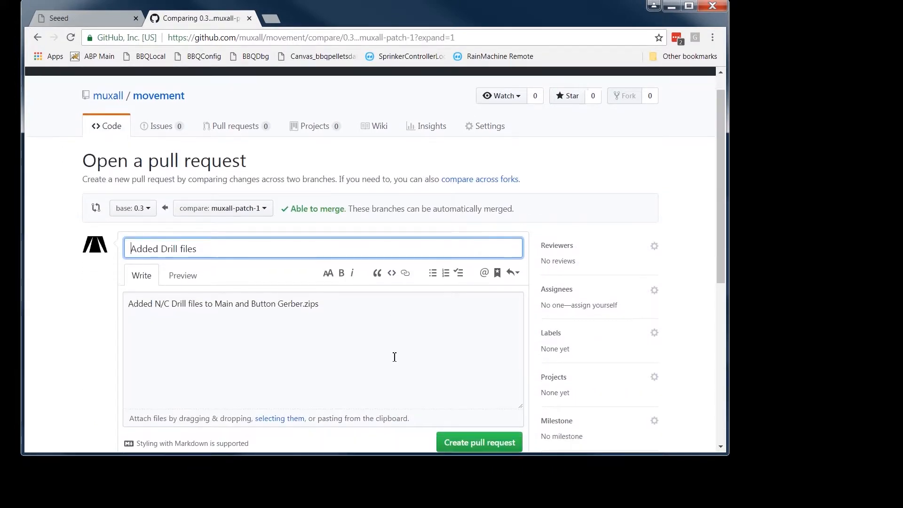
scroll(401, 313, "down", 2)
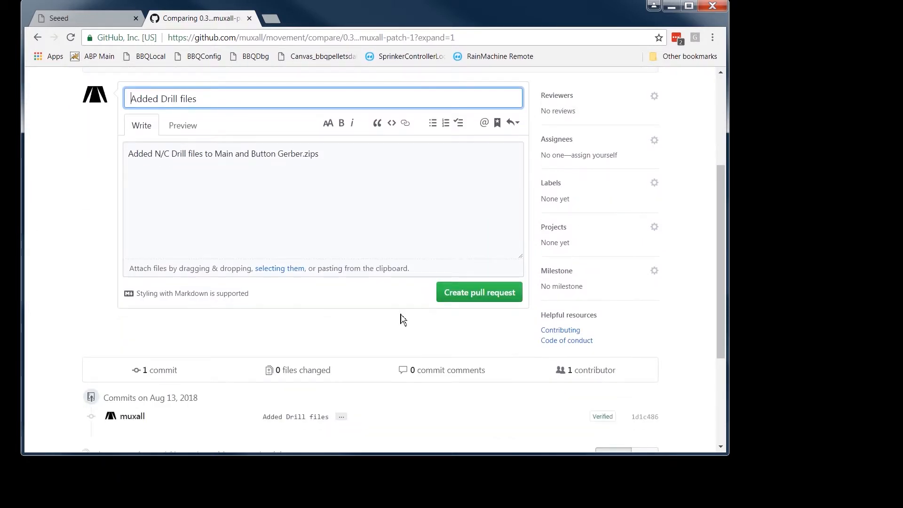
left_click(491, 298)
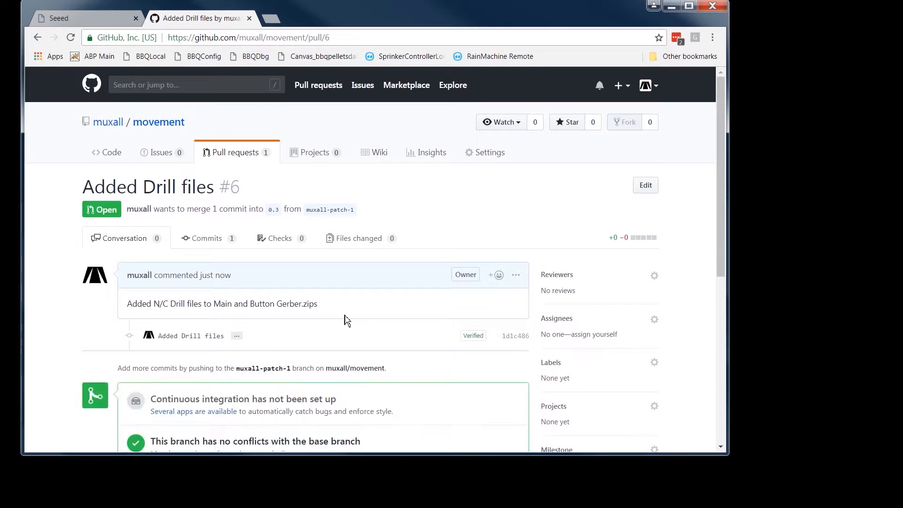
Step: Merge the Added Drill files pull request into 0.3 and delete the muxall-patch-1 branch
scroll(346, 320, "down", 3)
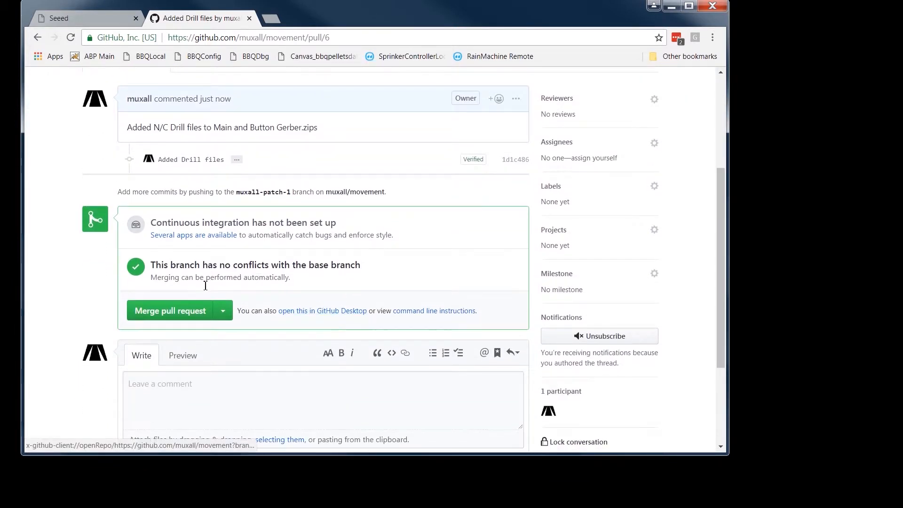
left_click(183, 314)
left_click(175, 291)
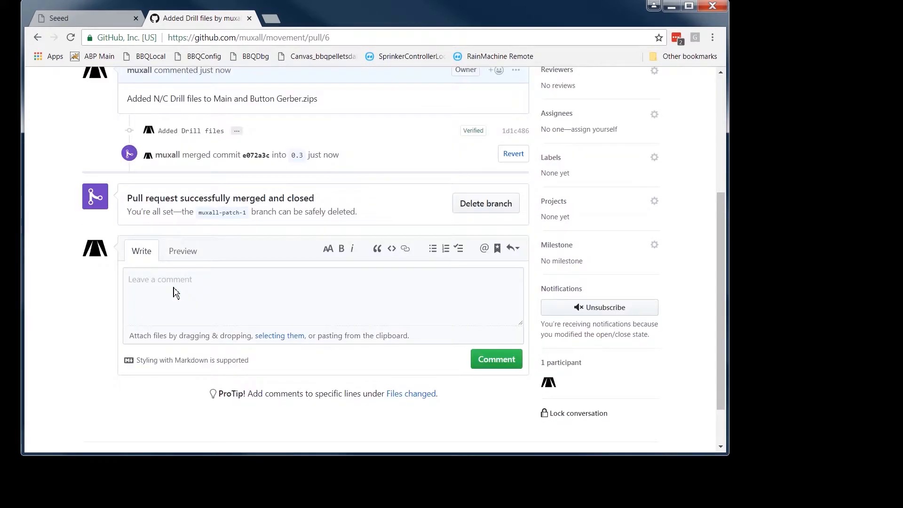
left_click(503, 210)
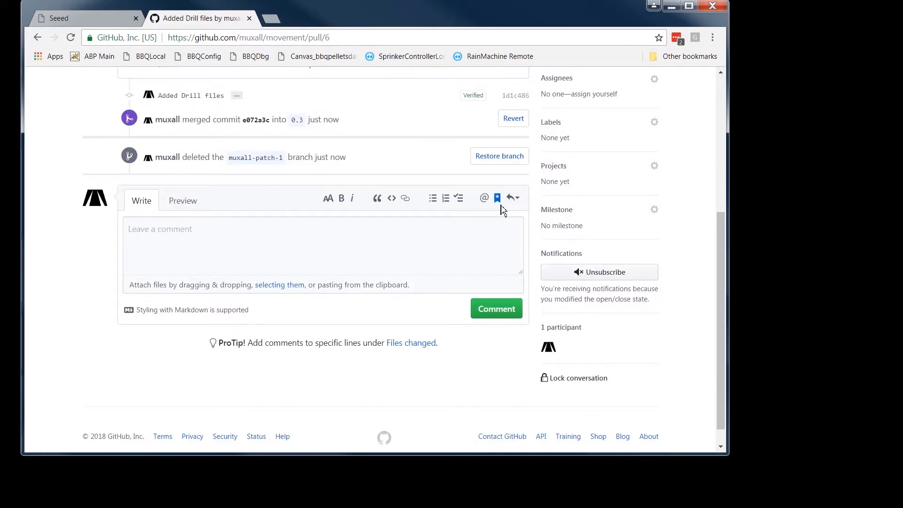
Step: Check the pull request's commit and the dates of the Gerber zips in the repository's Hardware folder
scroll(383, 214, "up", 5)
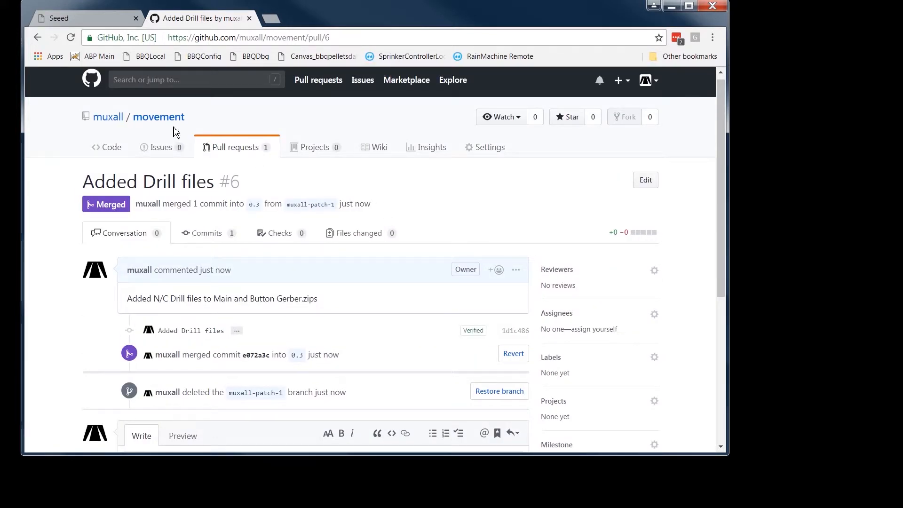
left_click(109, 148)
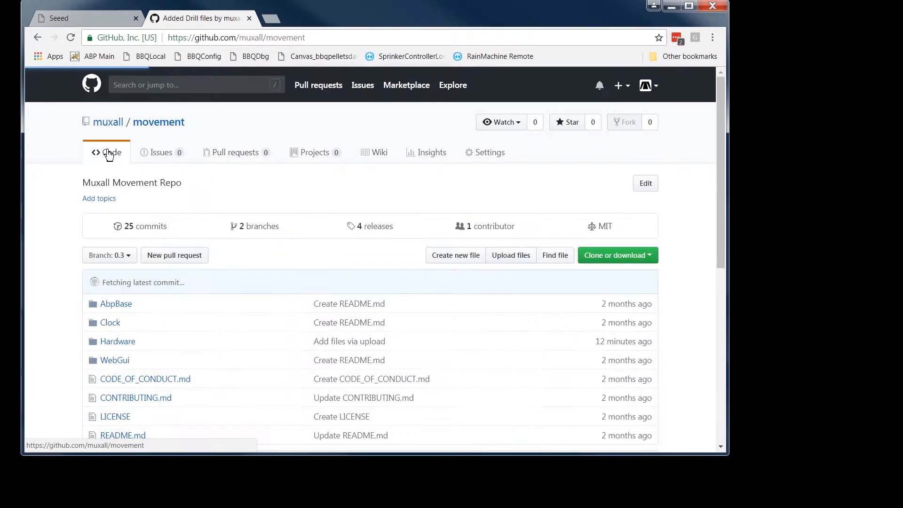
scroll(243, 323, "down", 2)
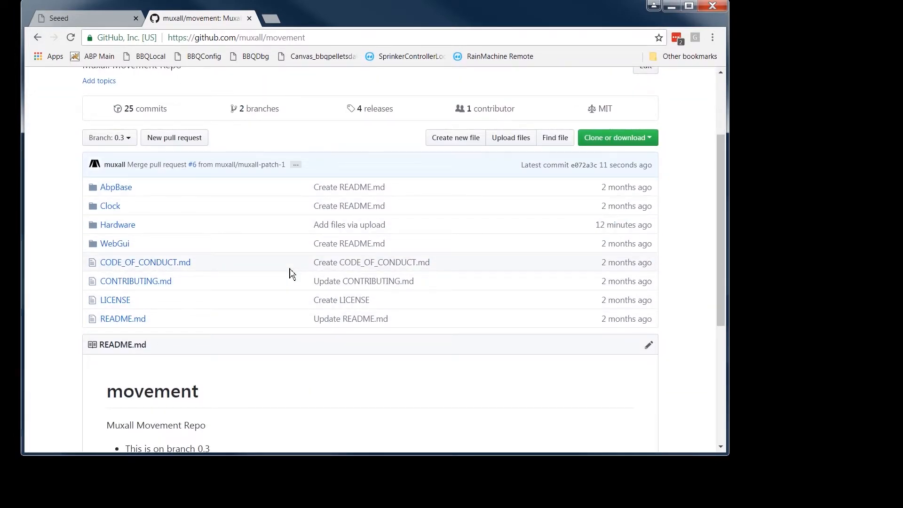
left_click(117, 227)
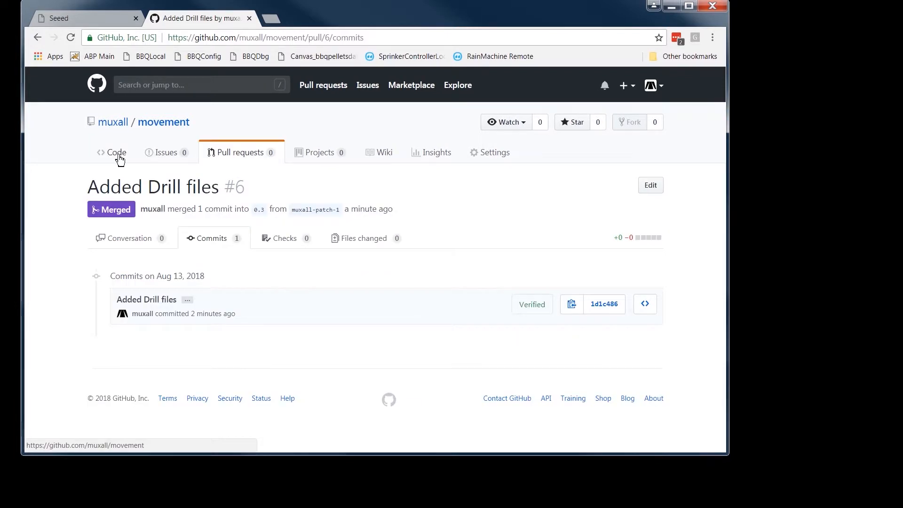
left_click(118, 154)
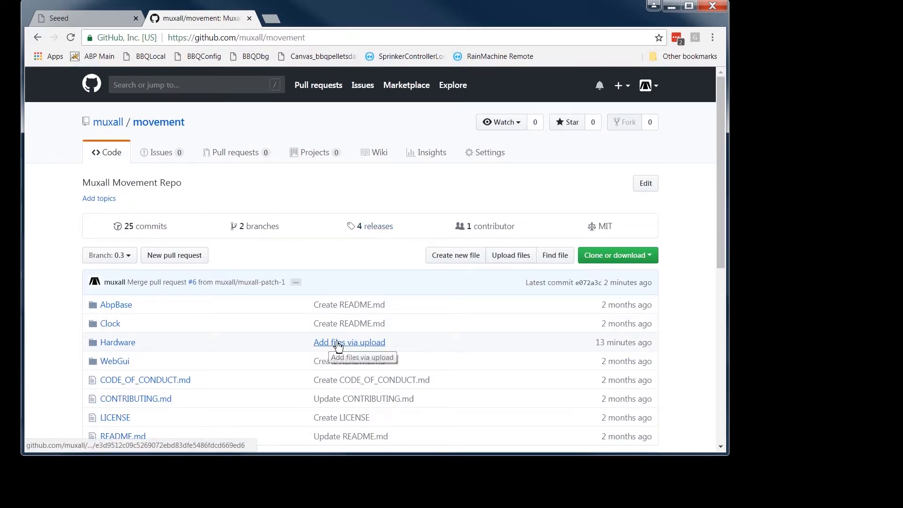
scroll(237, 347, "down", 1)
left_click(118, 285)
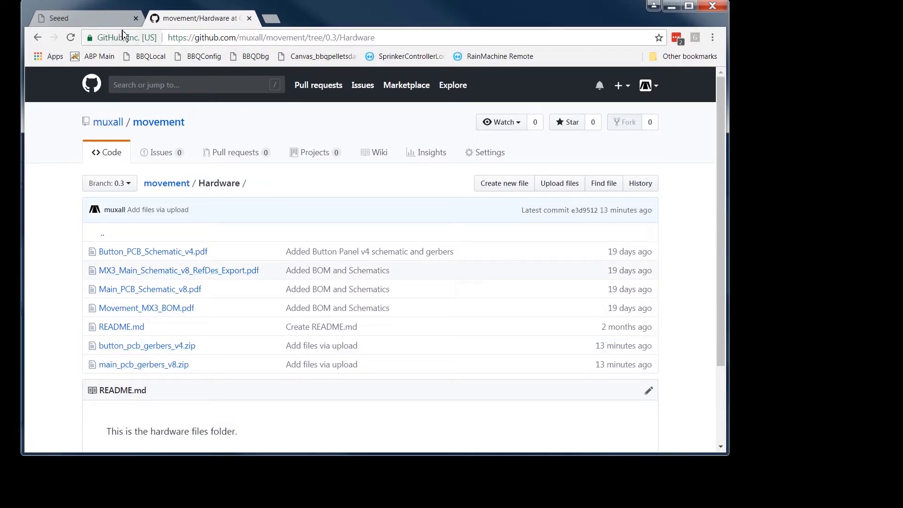
left_click(71, 38)
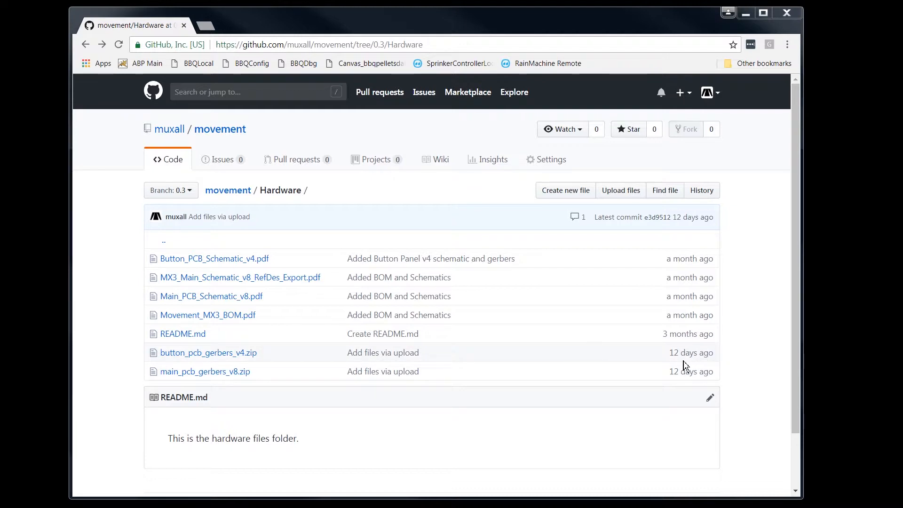
left_click_drag(670, 354, 715, 354)
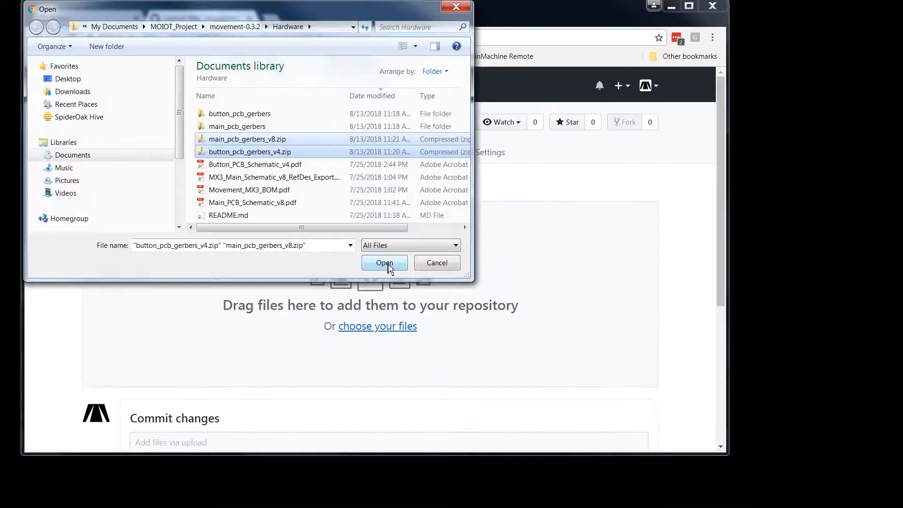
Step: Add the chosen Gerber zips with commit title "Added Drill files" and description "Added N/C Drill files to Main and Button Gerber.zips"
left_click(383, 260)
left_click(237, 362)
type("Added Drill")
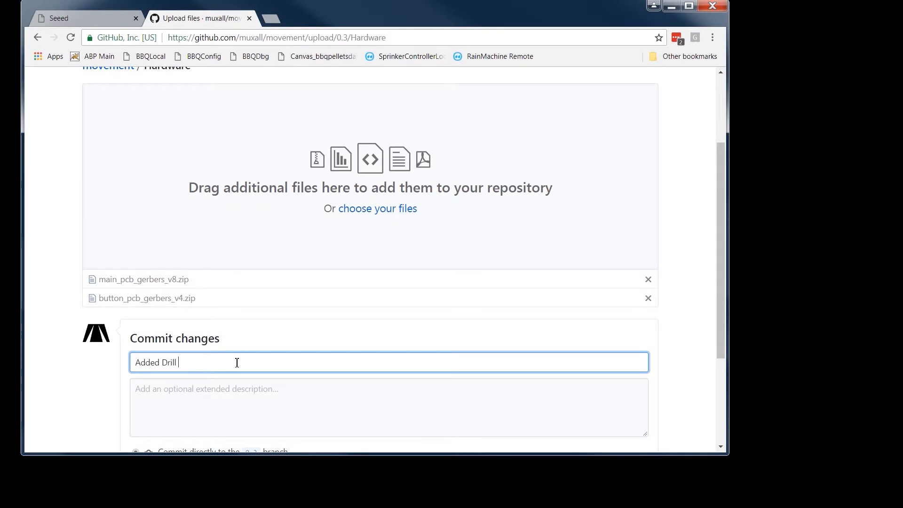
key("BackSpace")
type("N/C Drill files")
left_click(237, 399)
type("Added N/C Drill files to Main and Button Gerber.zips")
left_click_drag(721, 322, 720, 403)
left_click(179, 219)
left_click_drag(177, 220, 162, 219)
key("BackSpace")
key("BackSpace")
Step: Propose the Gerber zip upload on a new branch and create its pull request against 0.3
left_click(135, 326)
left_click(158, 379)
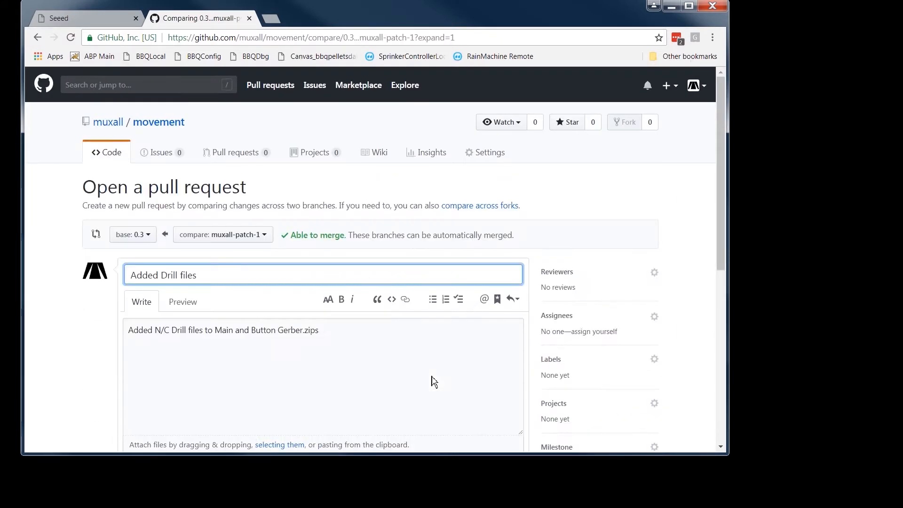
scroll(490, 300, "down", 4)
left_click(489, 299)
Step: Merge the Added Drill files pull request and open the repository's Hardware folder
left_click(170, 308)
left_click(160, 290)
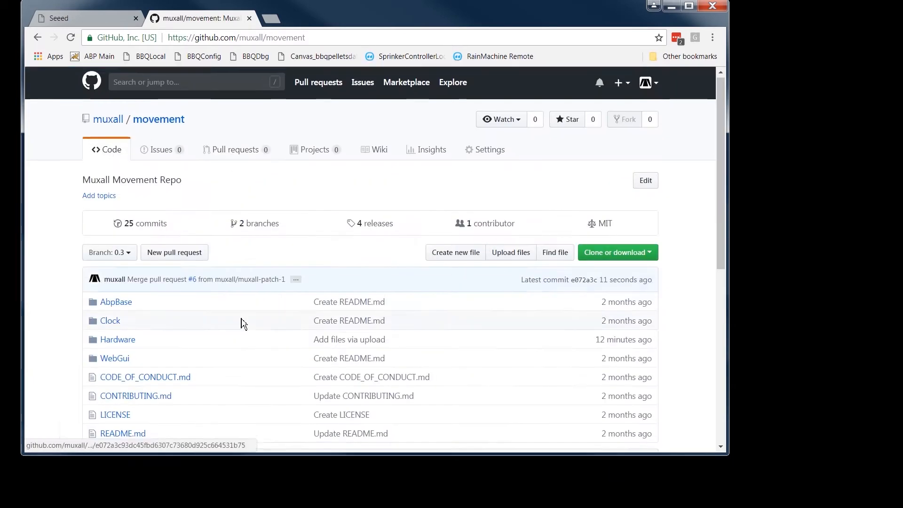
scroll(241, 324, "down", 2)
left_click(118, 224)
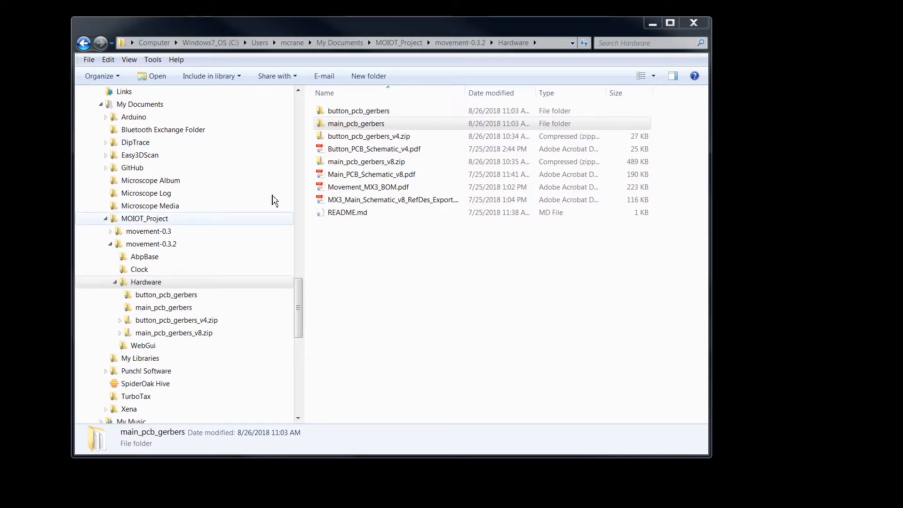
Step: In Windows Explorer, create an empty text document named GitHubTest.txt in the button_pcb_gerbers folder of movement-0.3.2's Hardware directory
left_click(179, 296)
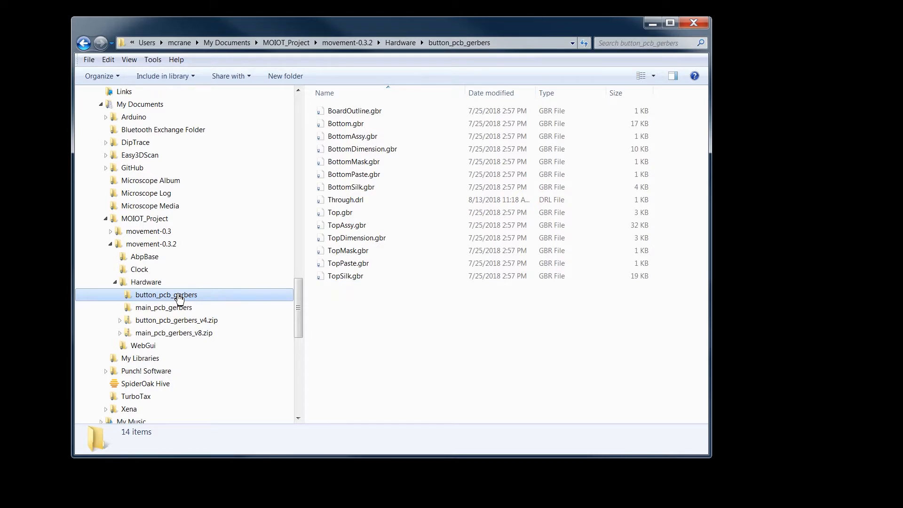
right_click(343, 307)
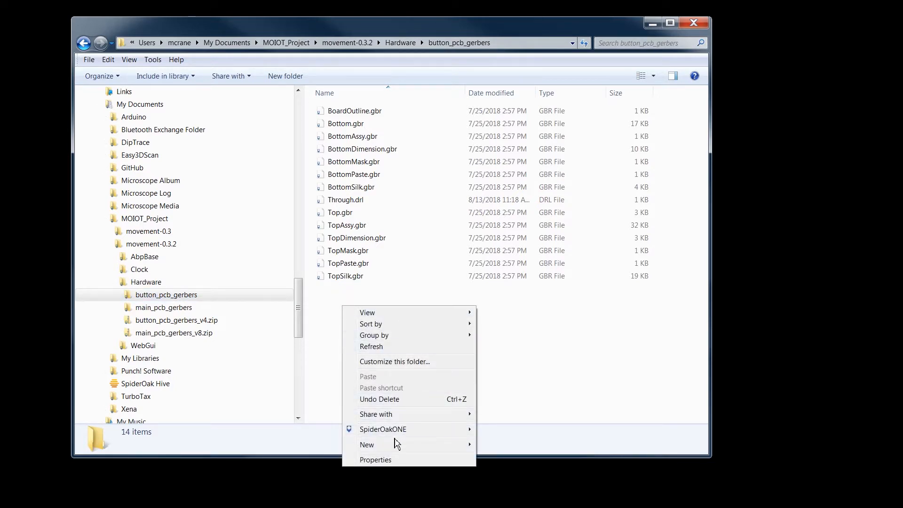
mouse_move(397, 447)
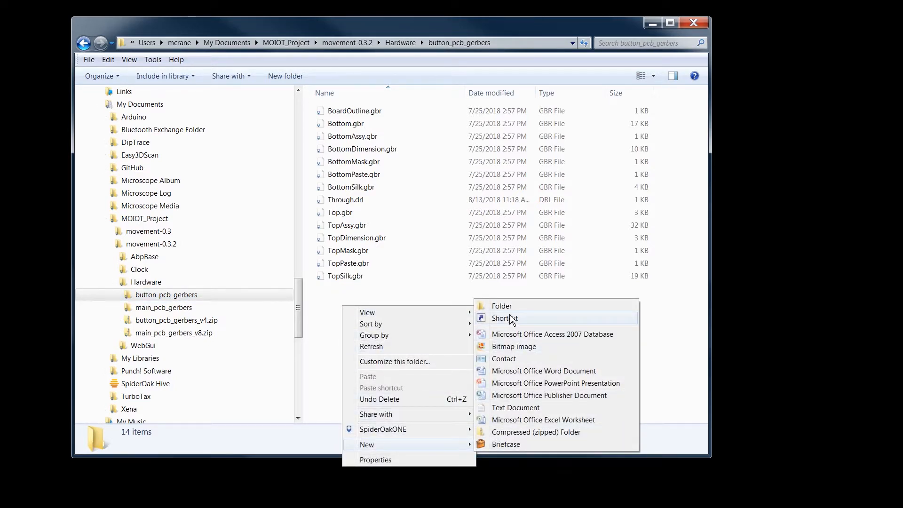
left_click(538, 409)
type("GitHubTest")
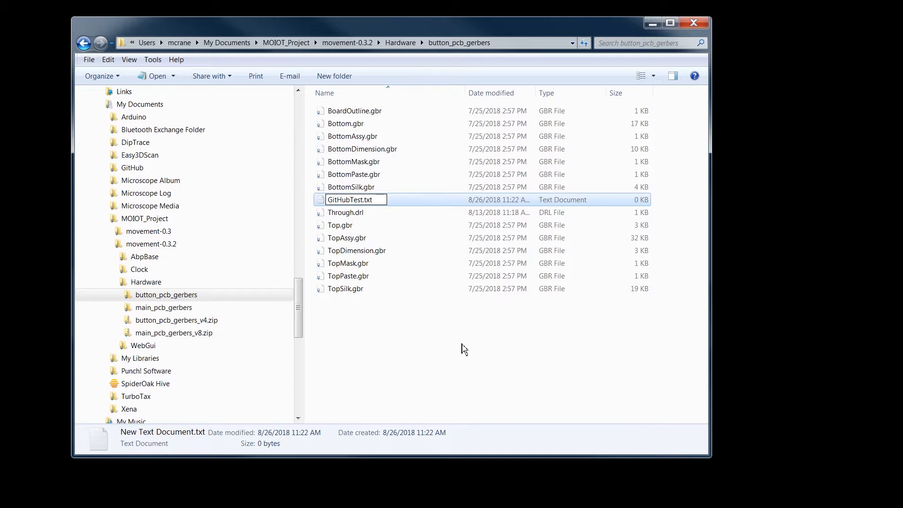
key("Return")
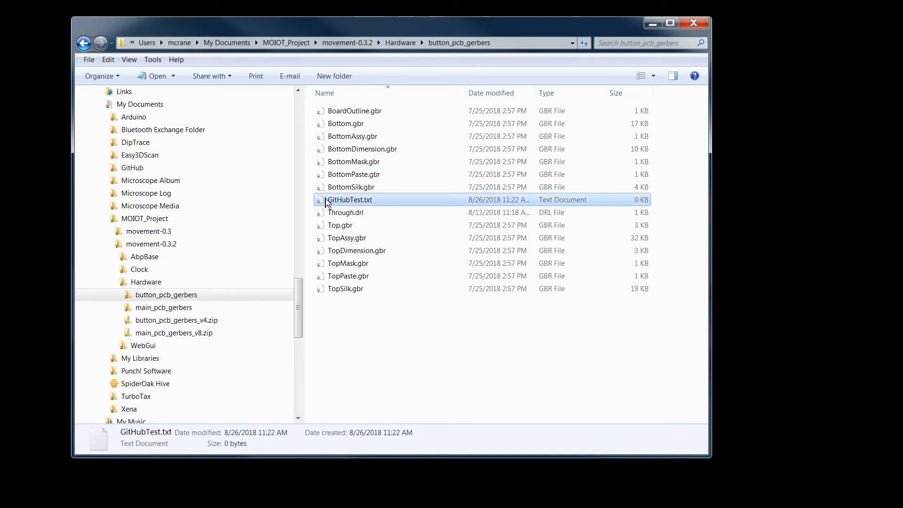
Step: Add the text "This is a dummy file for testing GitHub's upload comments for video #6." to GitHubTest.txt, then save and close it
right_click(347, 203)
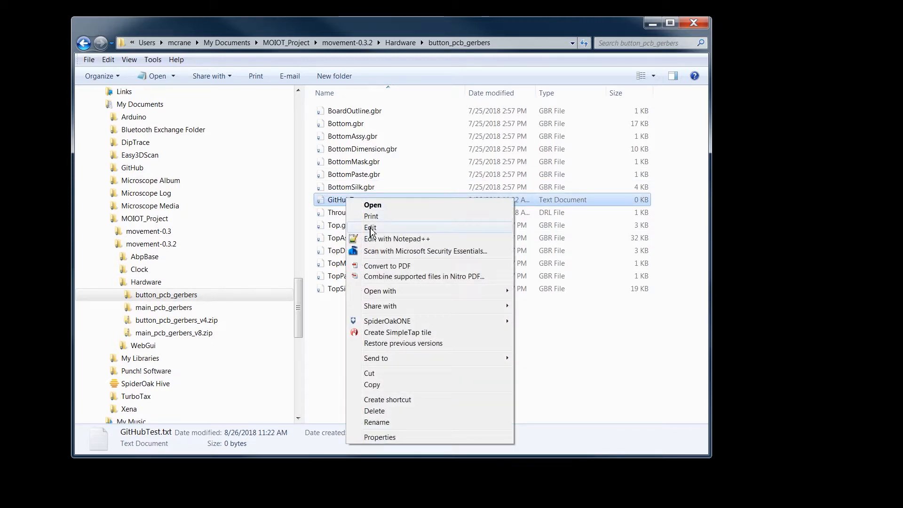
left_click(372, 227)
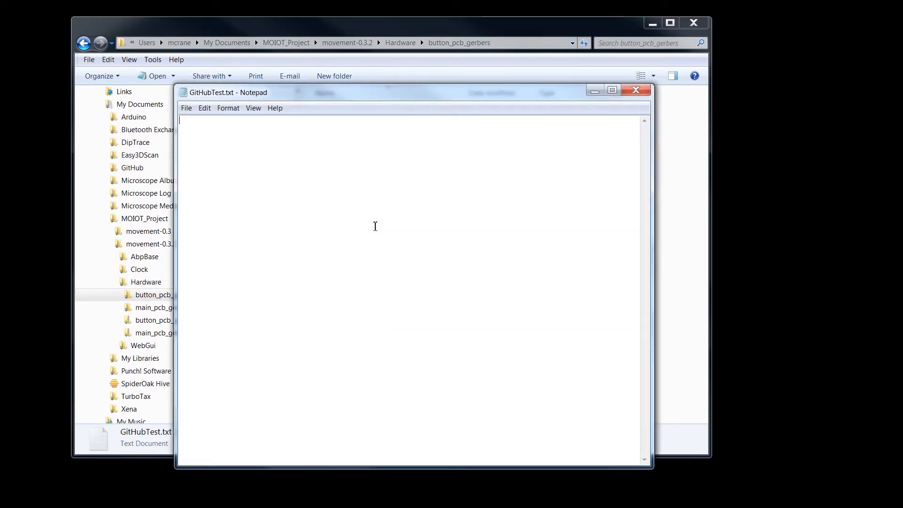
left_click(236, 137)
type("This is a dummy file for testing GitHub’s upload comments for video #6")
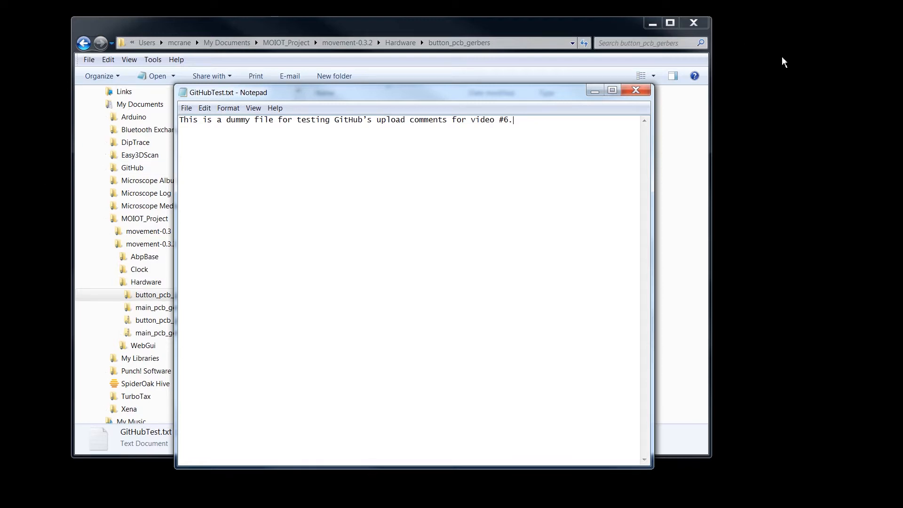
left_click(645, 93)
left_click(436, 267)
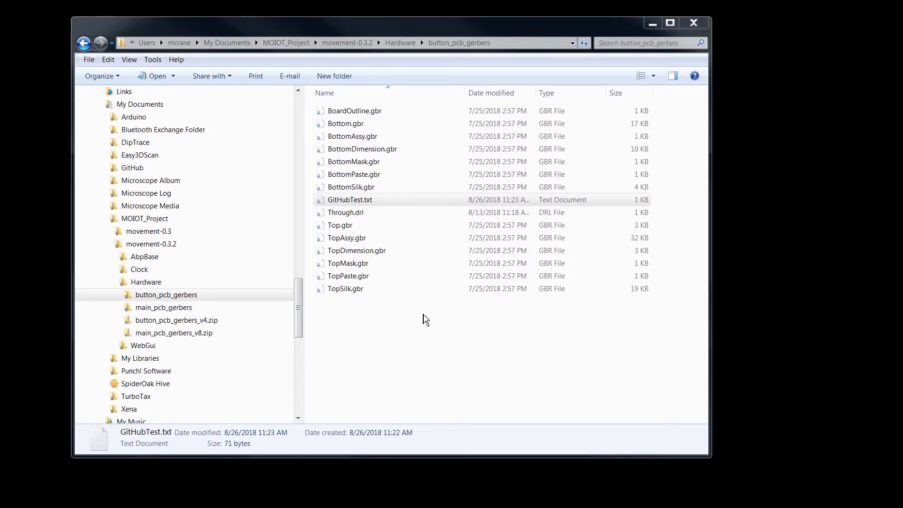
Step: Copy GitHubTest.txt from button_pcb_gerbers into the main_pcb_gerbers folder
right_click(354, 200)
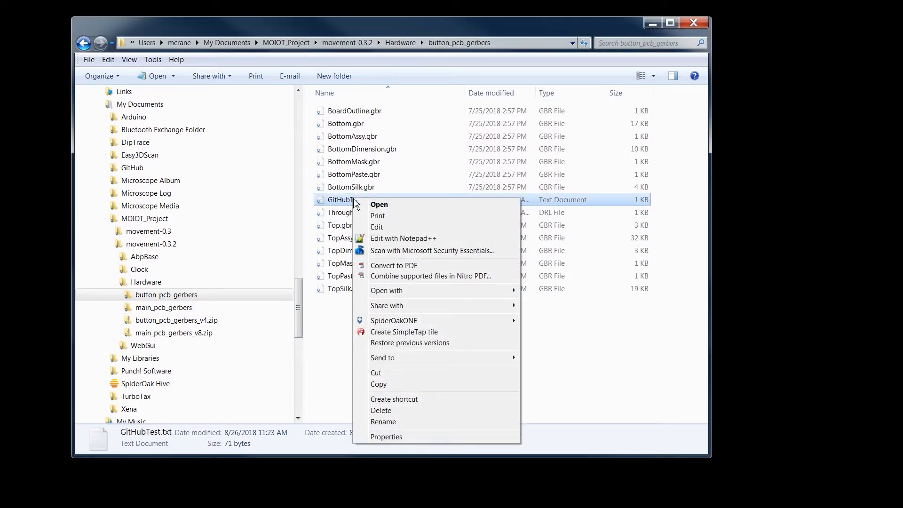
left_click(394, 385)
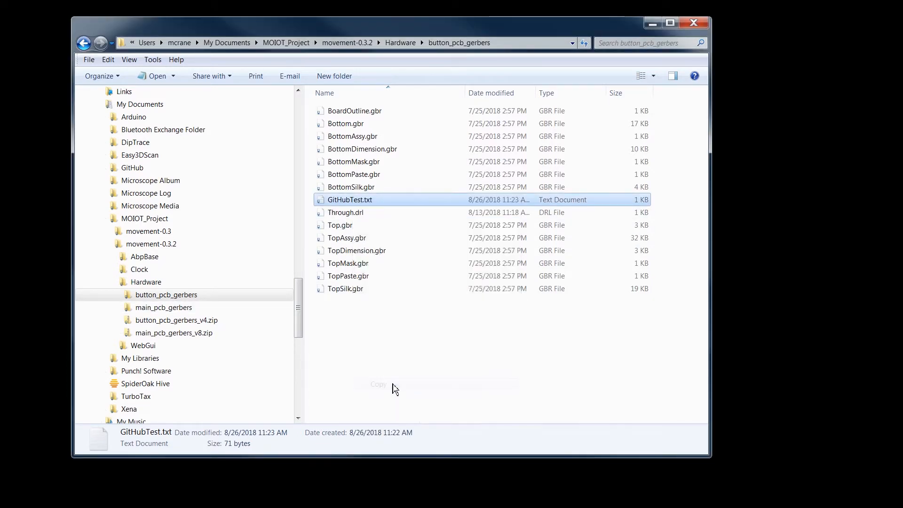
left_click(178, 308)
right_click(178, 307)
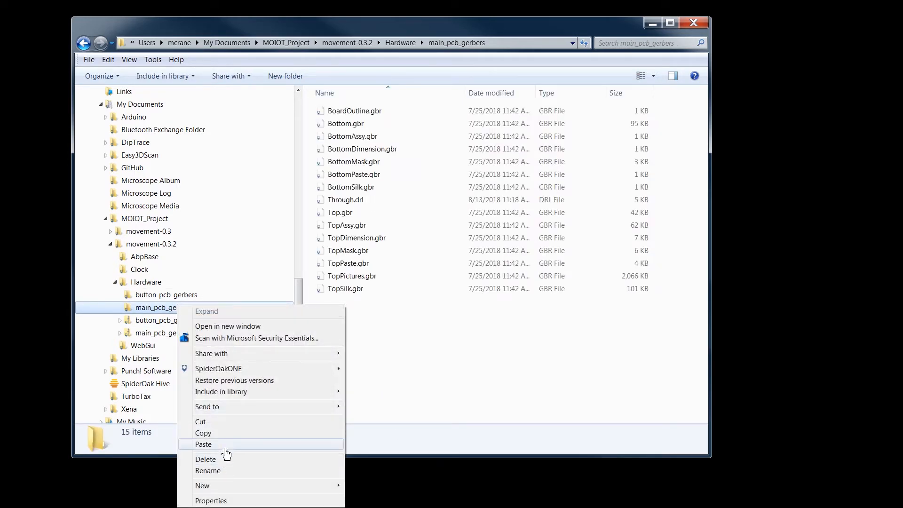
left_click(207, 444)
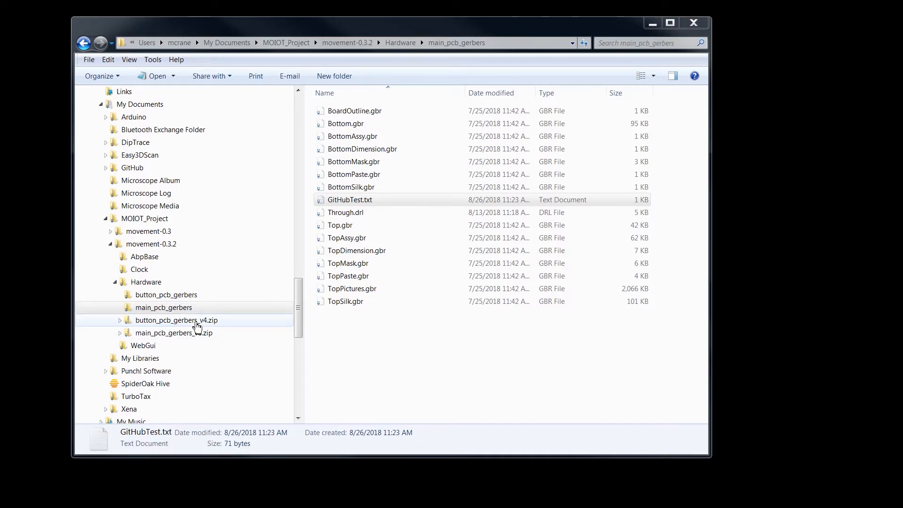
Step: Delete the old button_pcb_gerbers_v4.zip and main_pcb_gerbers_v8.zip from the Hardware folder
left_click(151, 283)
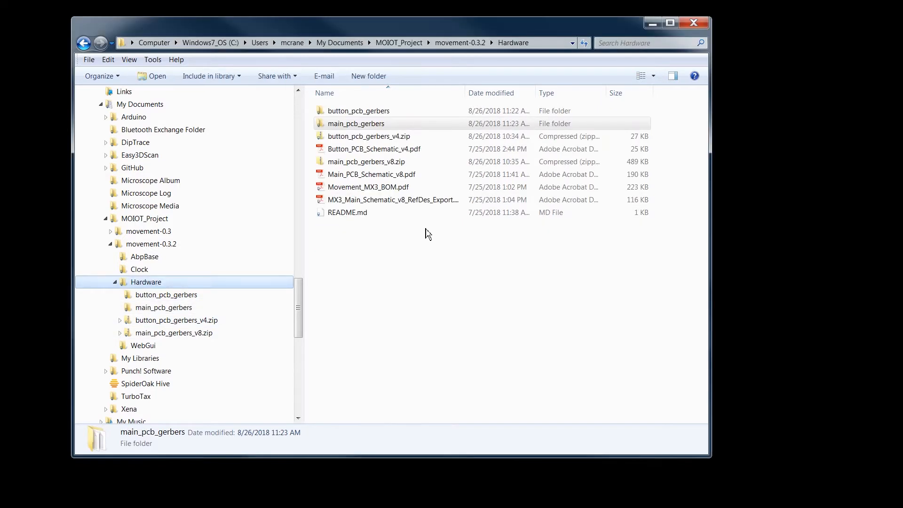
left_click(392, 136)
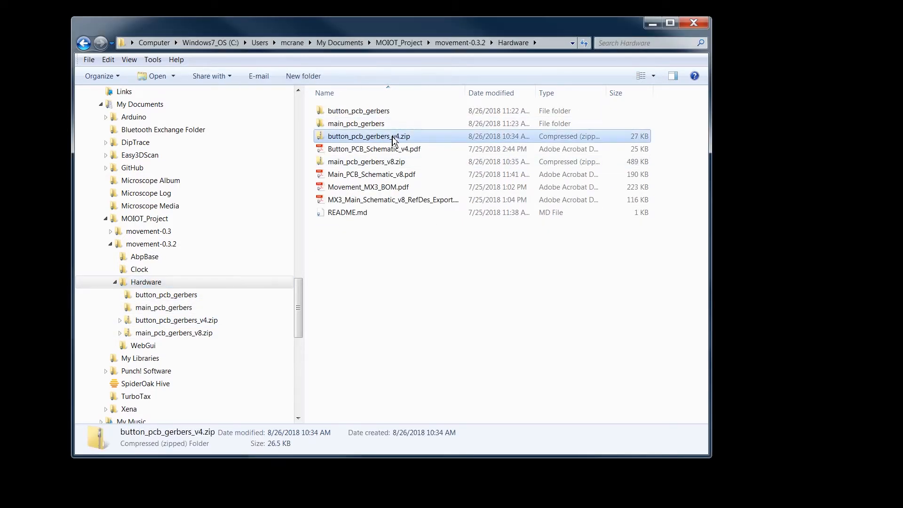
left_click(386, 166, "ctrl")
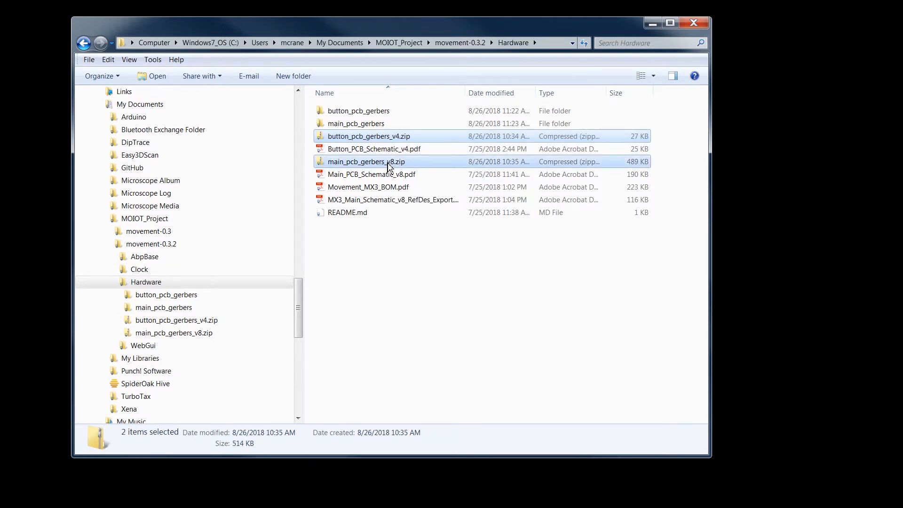
key("Delete")
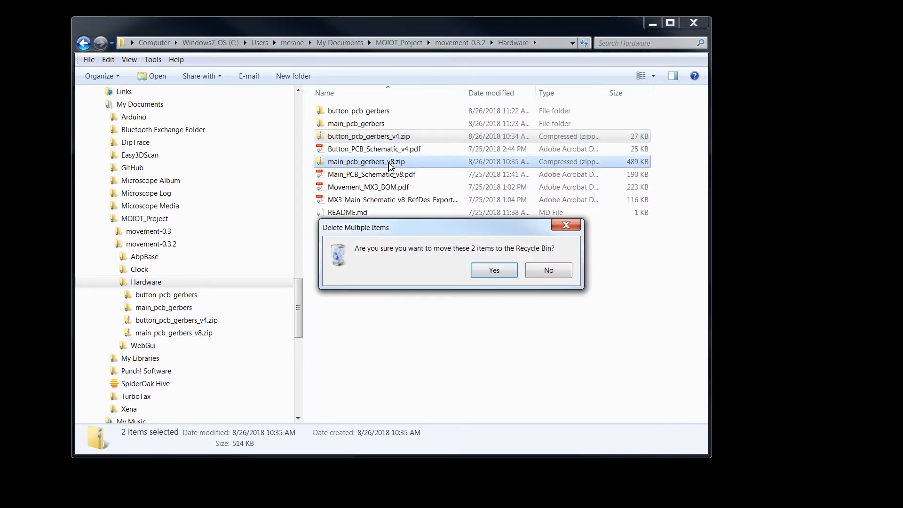
left_click(502, 275)
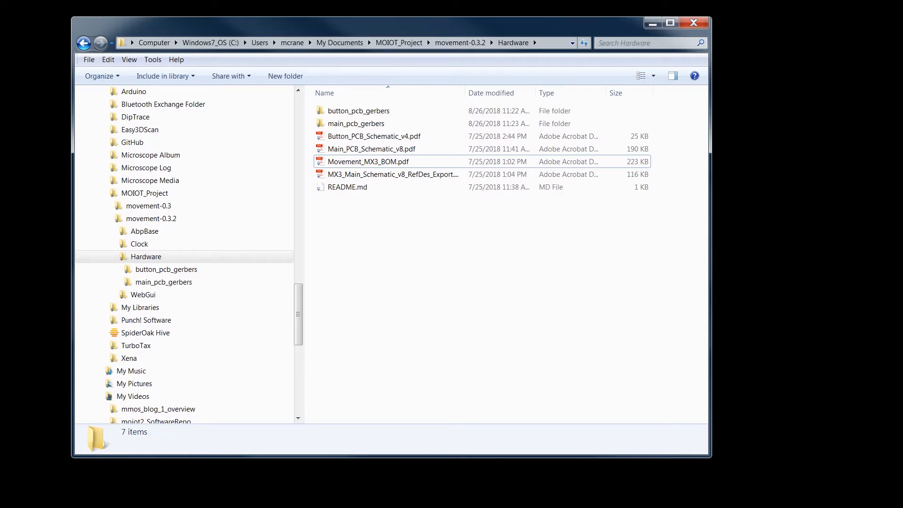
Step: Compress the button_pcb_gerbers folder into a zip file named button_pcb_gerbers_v4.zip
left_click(348, 111)
right_click(352, 111)
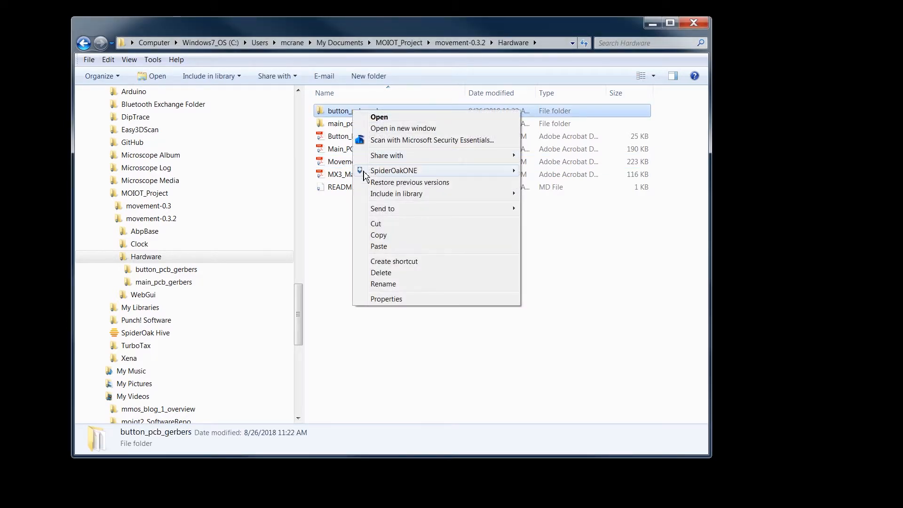
mouse_move(399, 209)
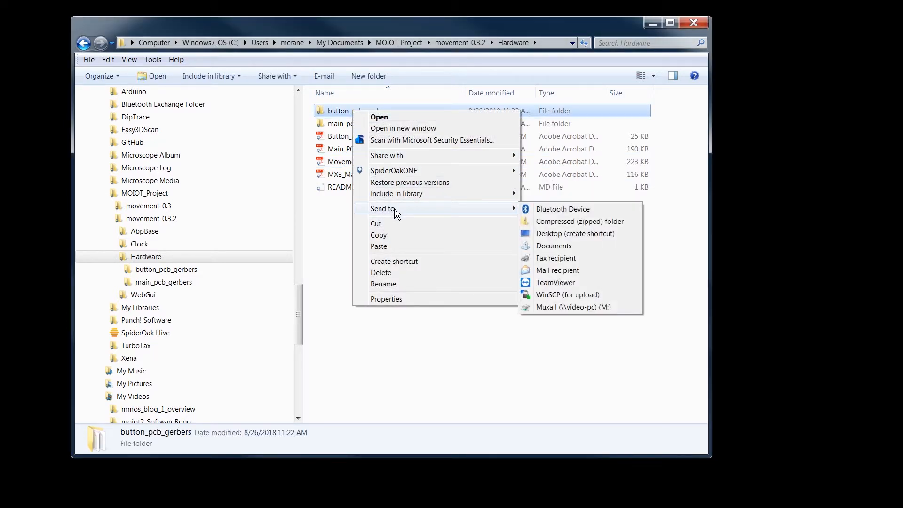
left_click(563, 221)
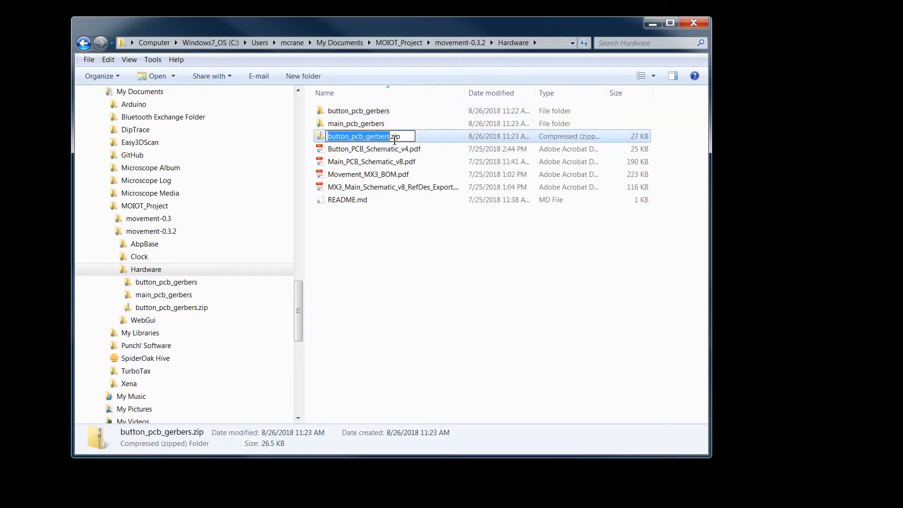
left_click(394, 136)
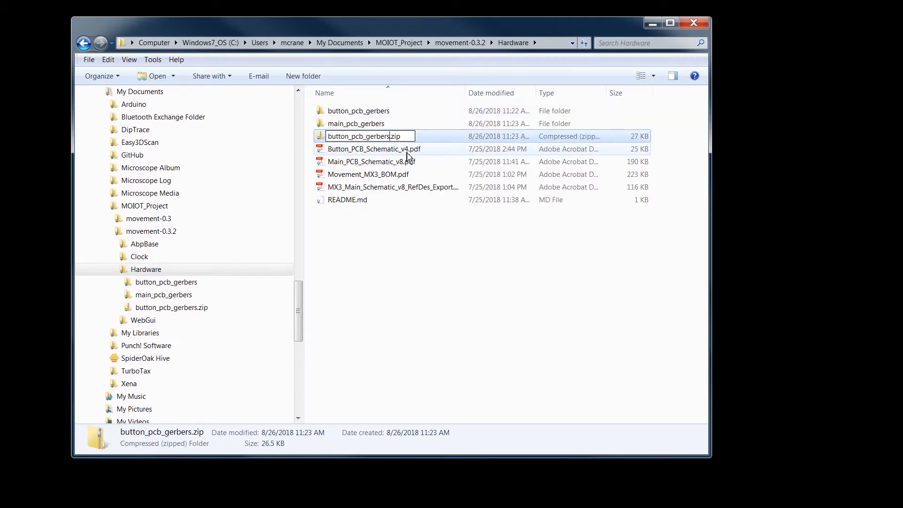
type("_v4")
key("Return")
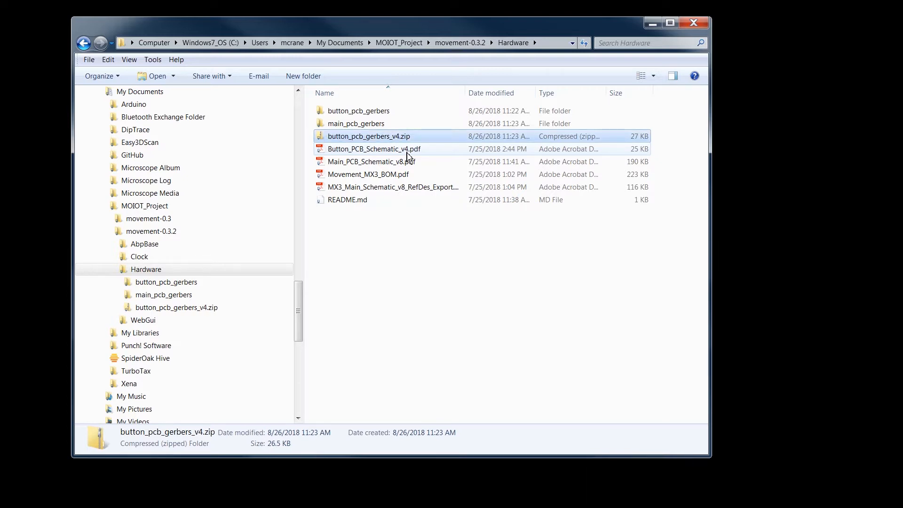
Step: Compress the main_pcb_gerbers folder into a zip file named main_pcb_gerbers_v8.zip
left_click(376, 124)
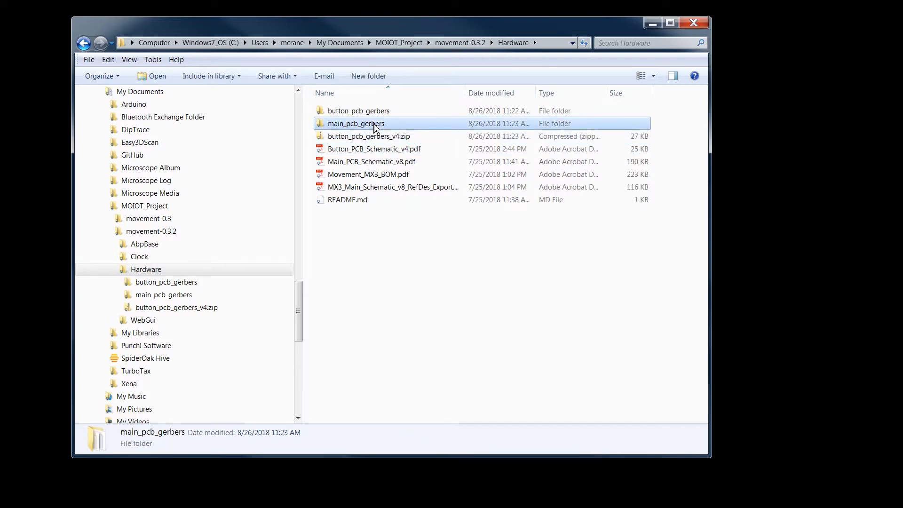
right_click(375, 126)
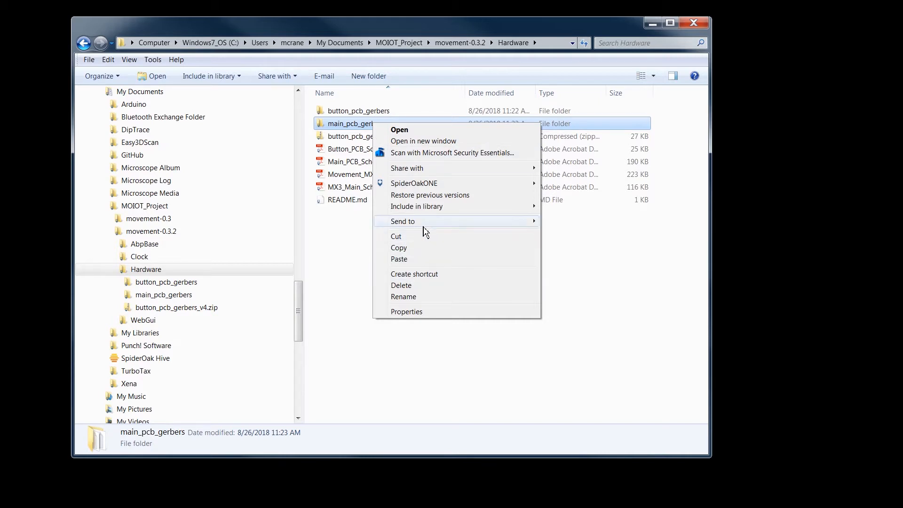
mouse_move(427, 223)
left_click(569, 234)
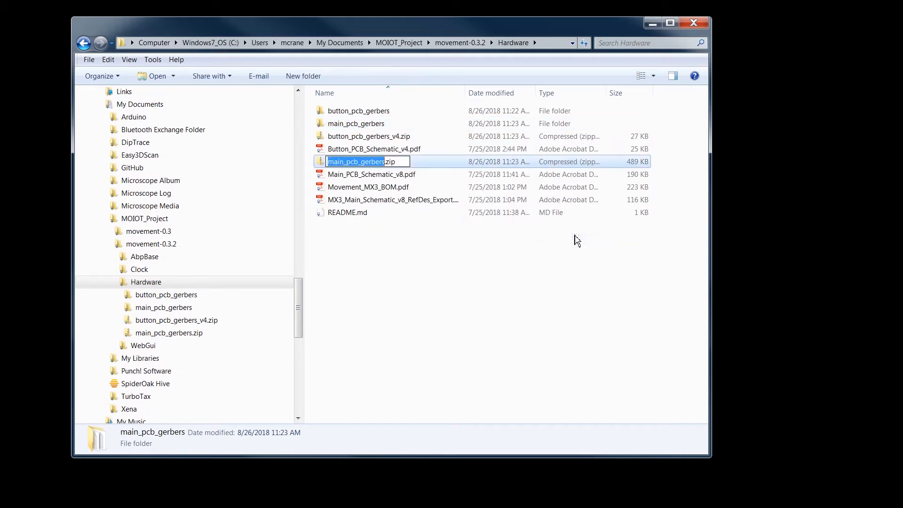
key("Right")
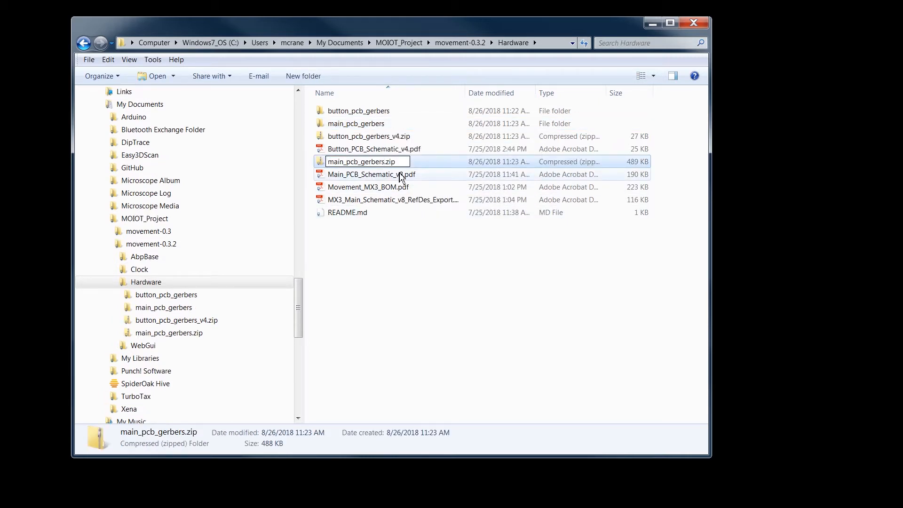
type("_v8")
key("Return")
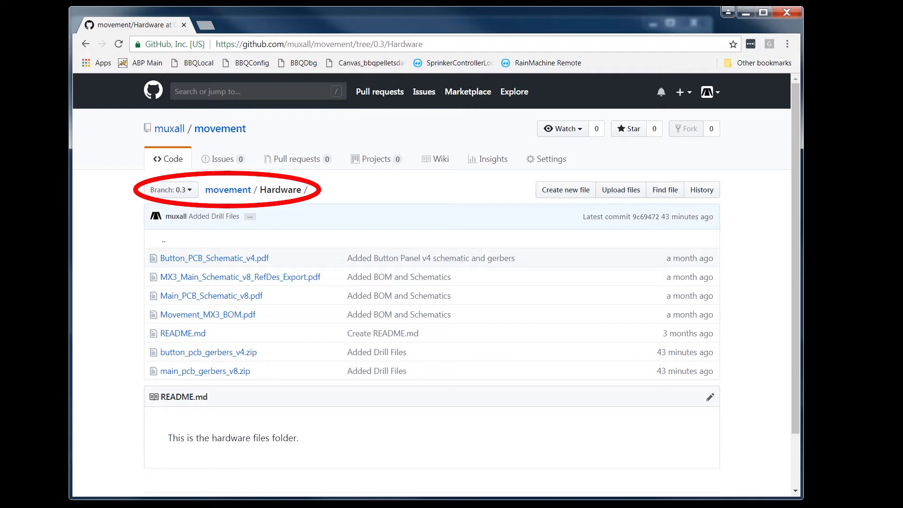
Step: On GitHub in the browser, upload main_pcb_gerbers_v8.zip and button_pcb_gerbers_v4.zip to the Hardware folder of branch 0.3
left_click(626, 193)
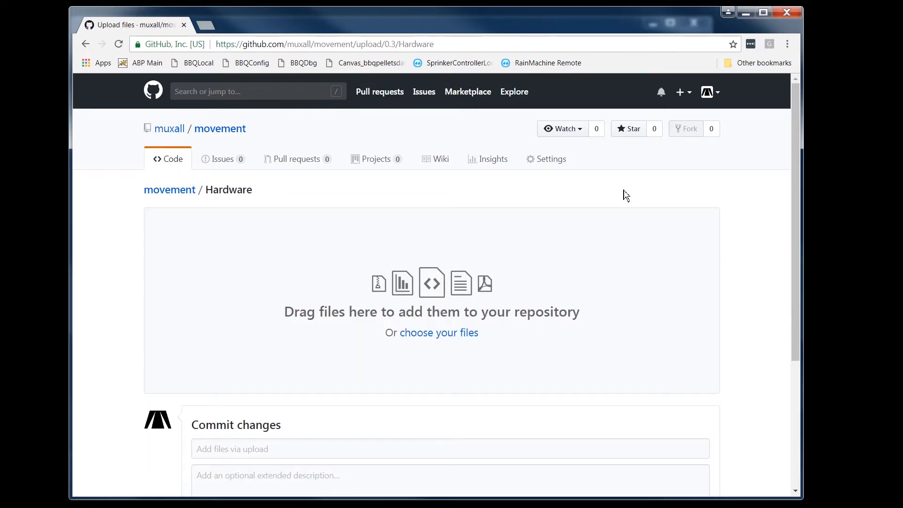
left_click(460, 335)
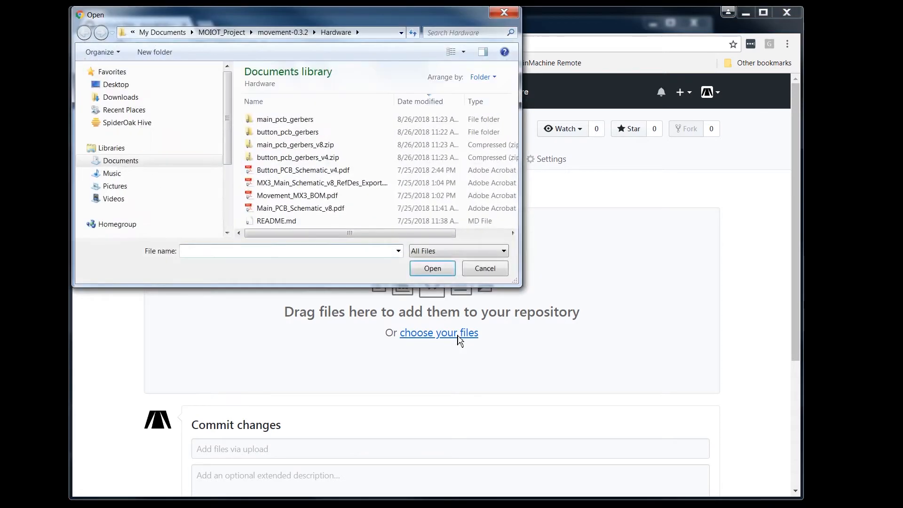
left_click(318, 146)
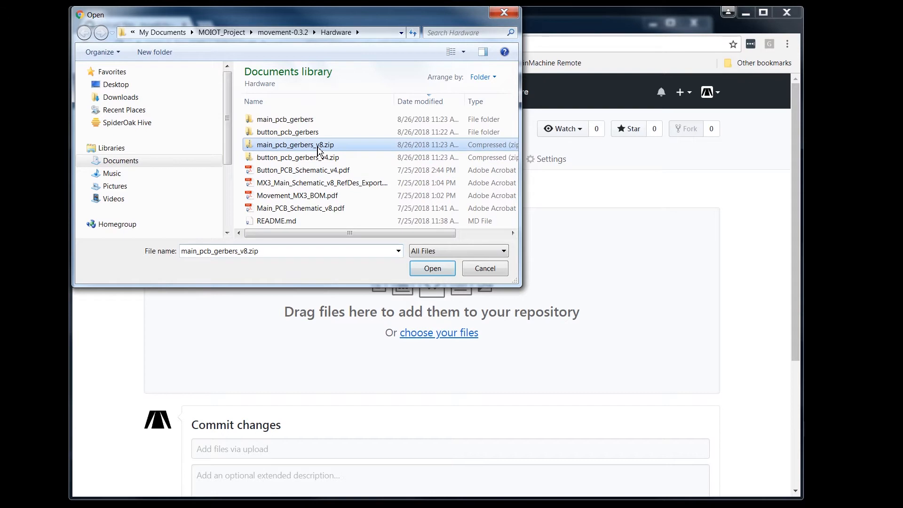
left_click(318, 159, "ctrl")
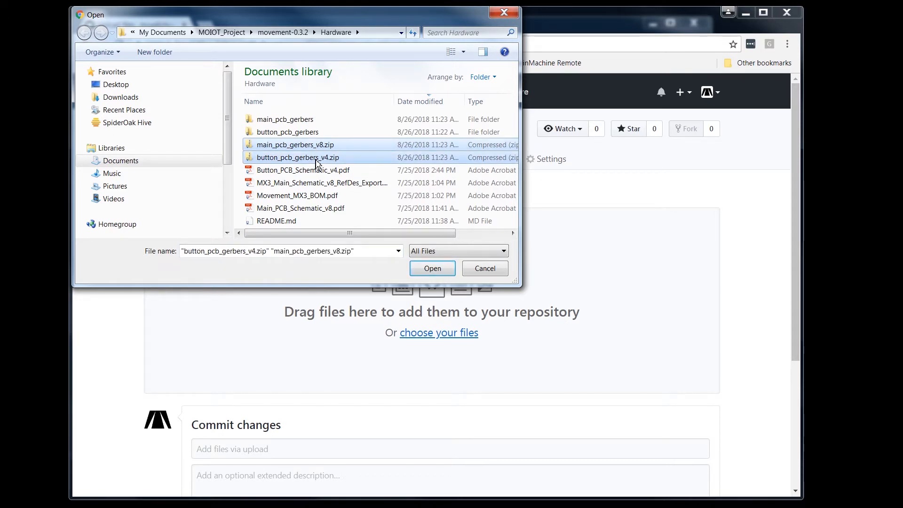
left_click(432, 269)
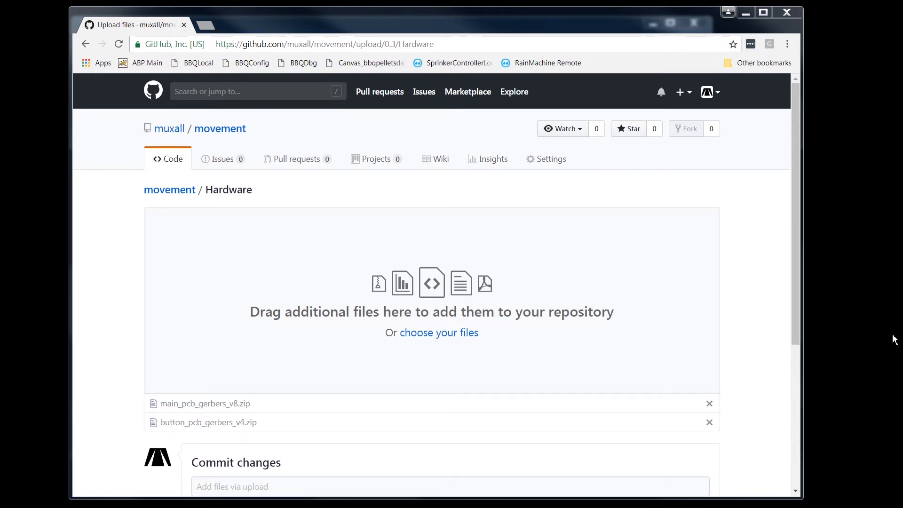
Step: Enter the commit title "Added GitHub Test Files" and the description "Added GitHub Test Files for video #6."
scroll(798, 313, "down", 2)
scroll(798, 348, "down", 3)
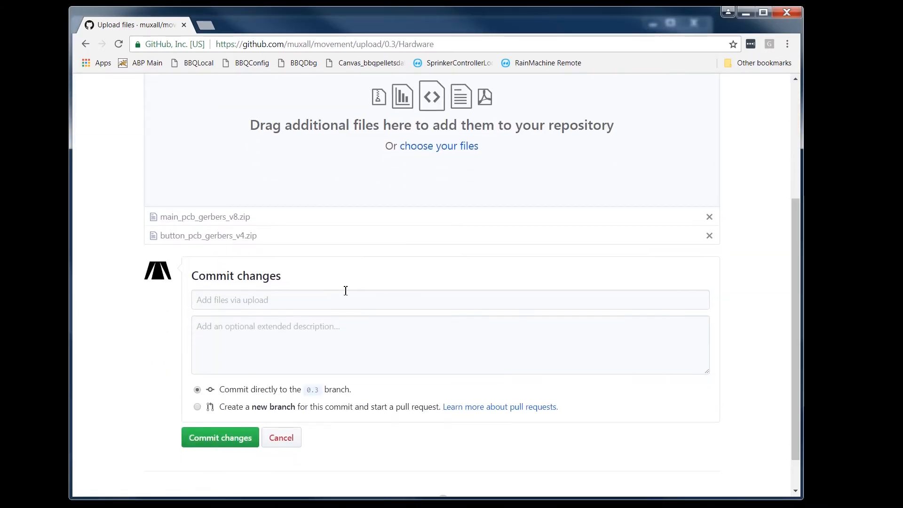
left_click(279, 301)
type("Added GitHub Test Files")
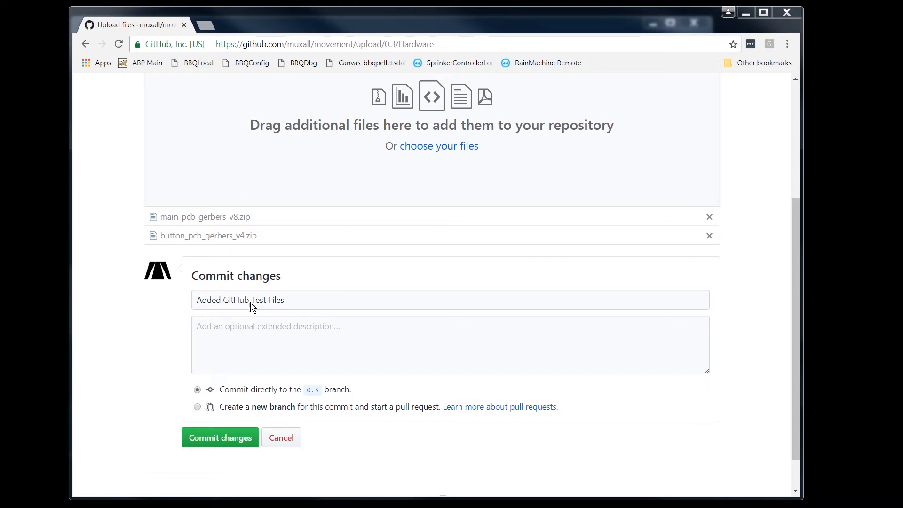
left_click(249, 329)
type("Added GitHub Test Files for video #6.")
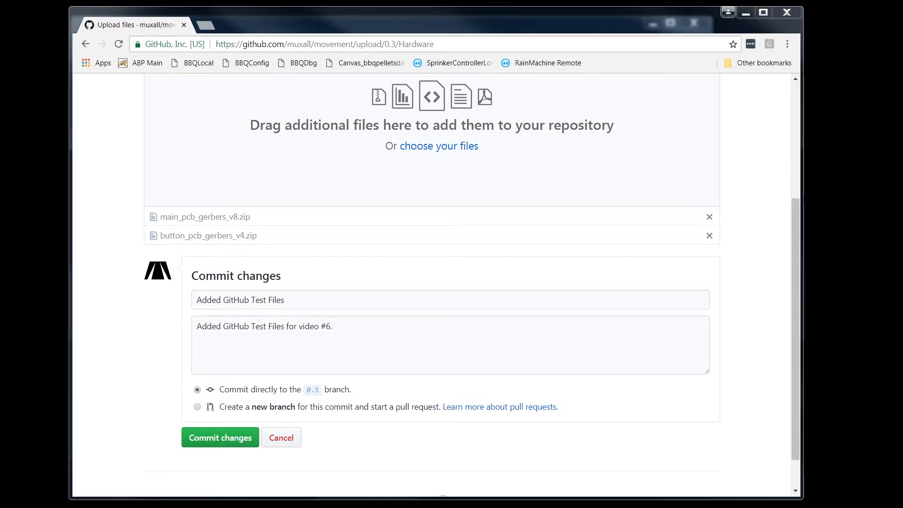
Step: Propose the test file upload on a new branch and create its pull request against 0.3
left_click(198, 407)
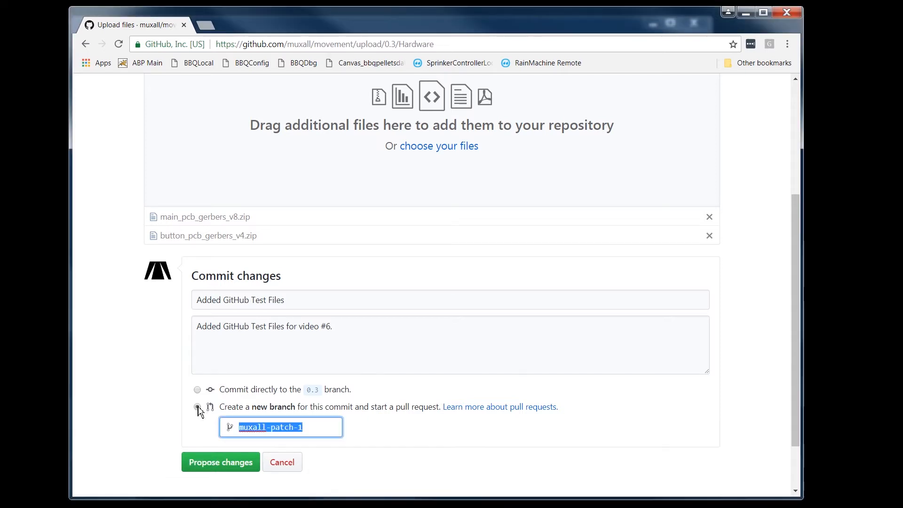
left_click(221, 465)
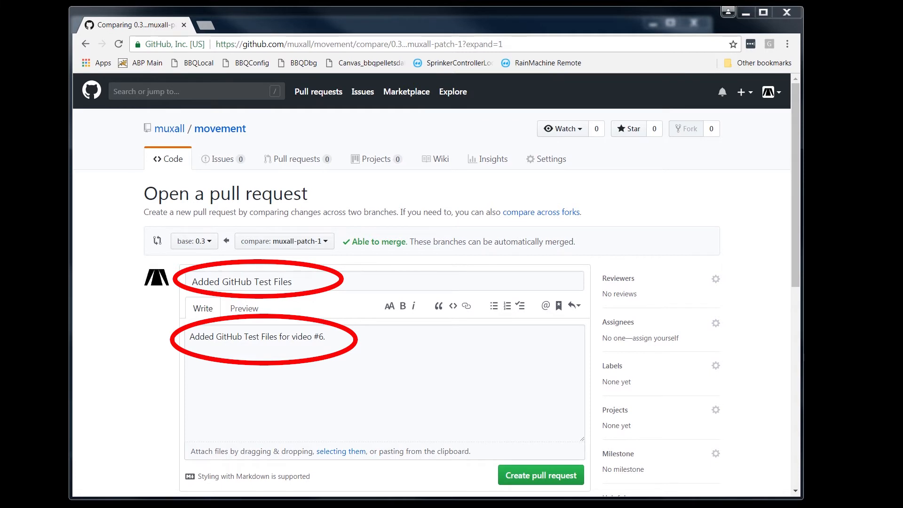
left_click(546, 477)
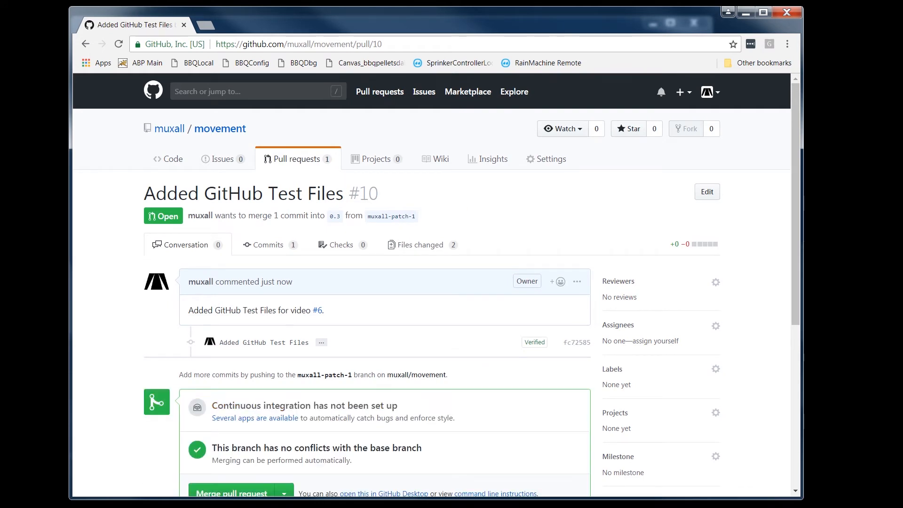
scroll(799, 293, "down", 4)
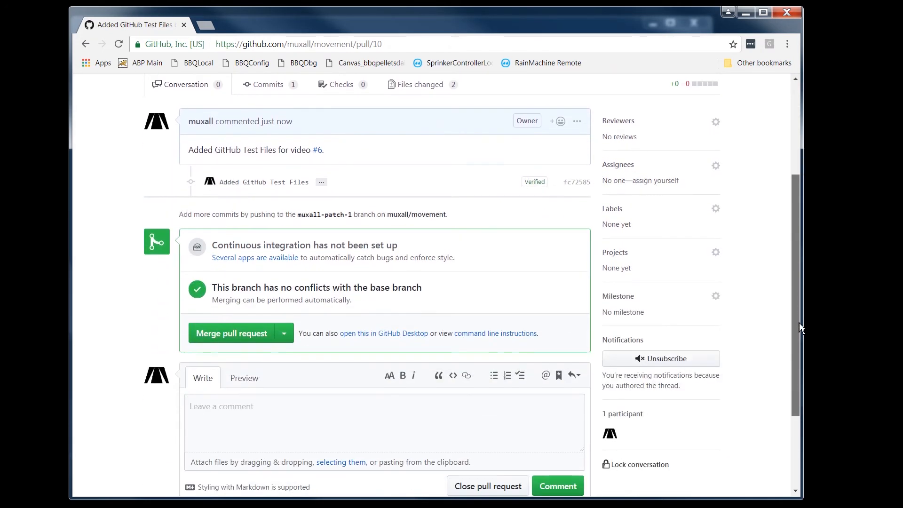
Step: Merge the "Added GitHub Test Files" pull request into branch 0.3 and delete the muxall-patch-1 branch
scroll(800, 328, "down", 1)
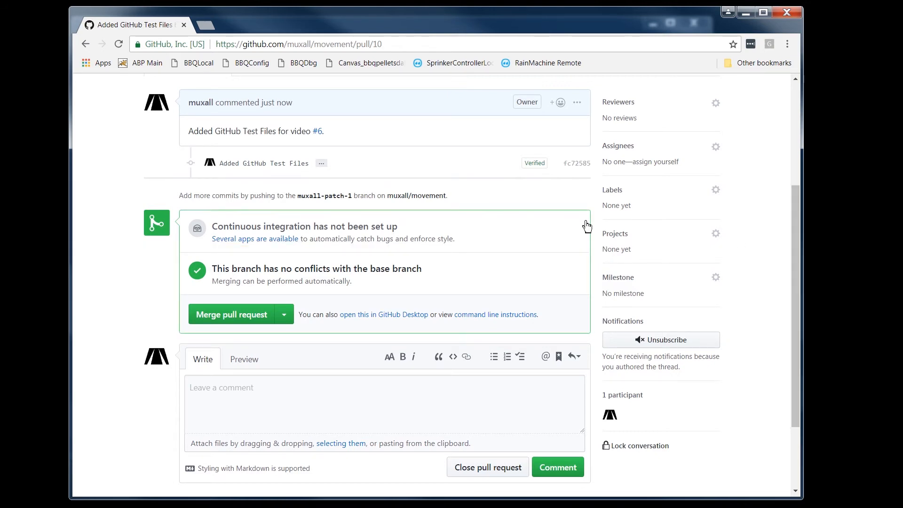
left_click(222, 321)
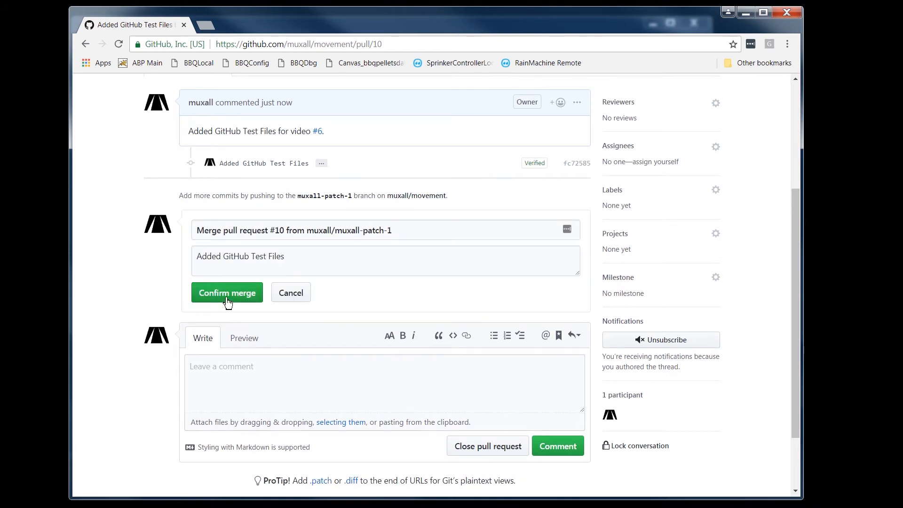
left_click(228, 296)
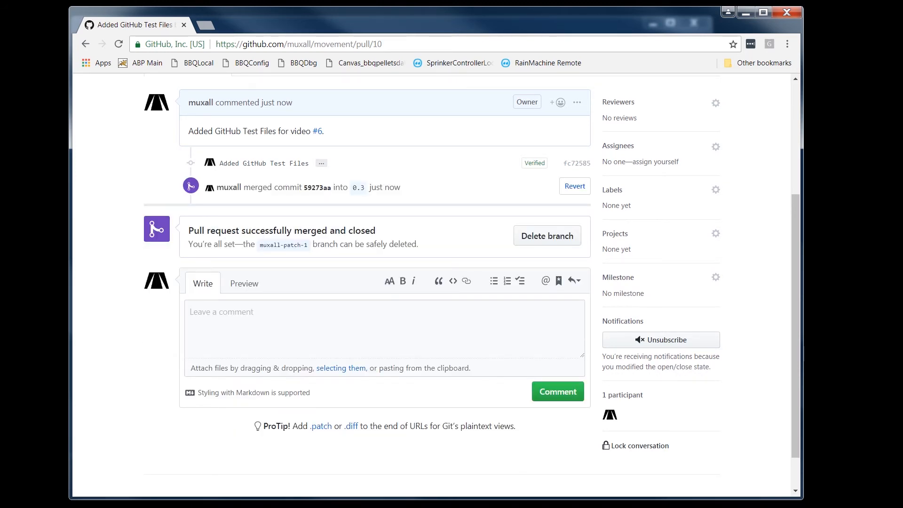
left_click(548, 236)
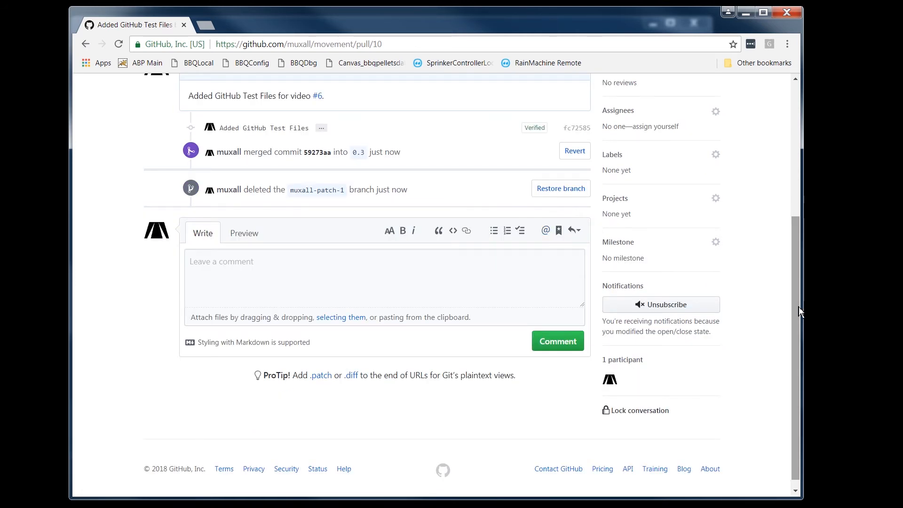
Step: Return to the movement repository's main page and open the Hardware folder to check the commit comments on the uploaded zips
scroll(790, 185, "up", 3)
scroll(789, 185, "up", 2)
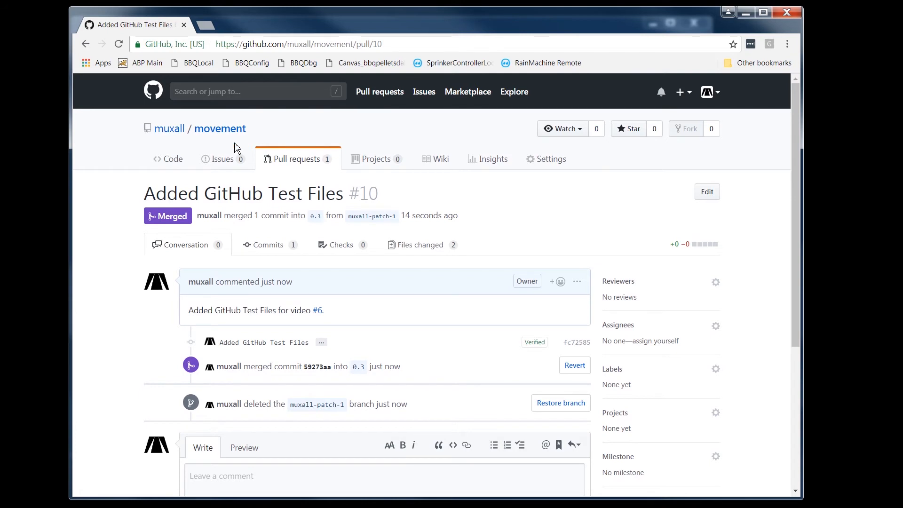
left_click(214, 132)
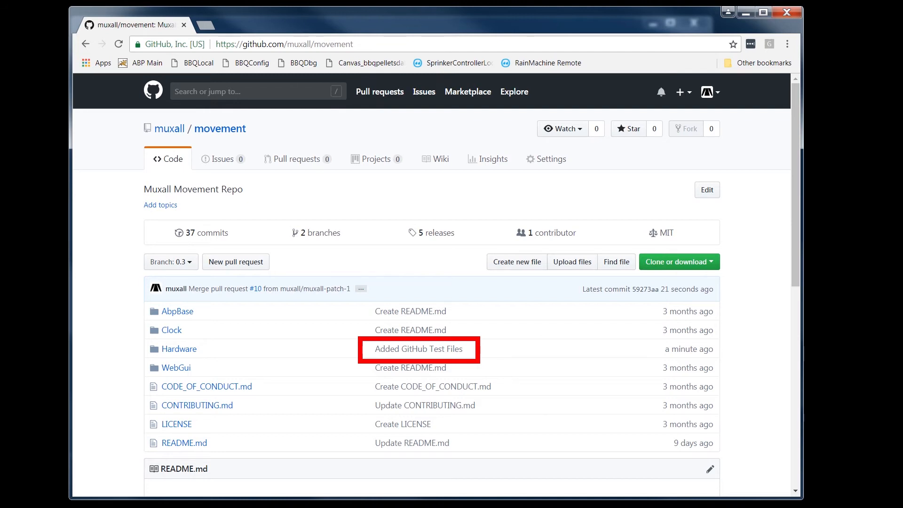
left_click(181, 350)
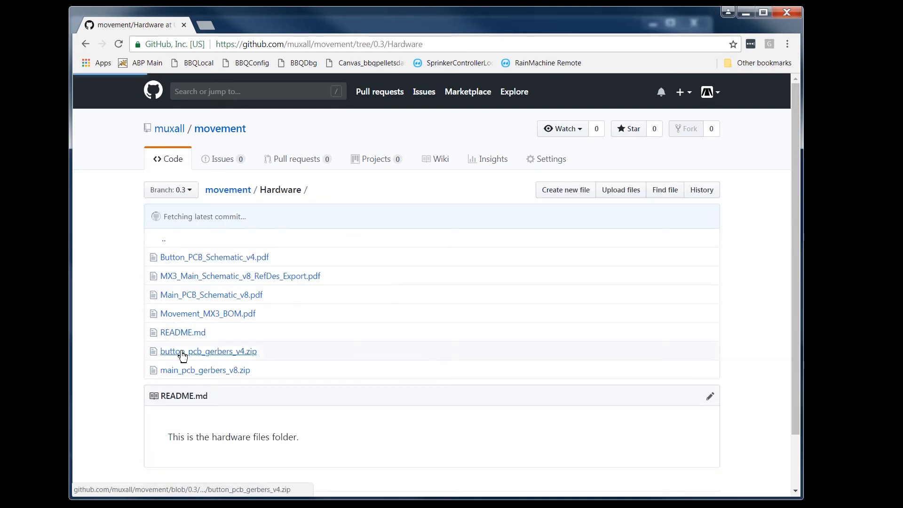